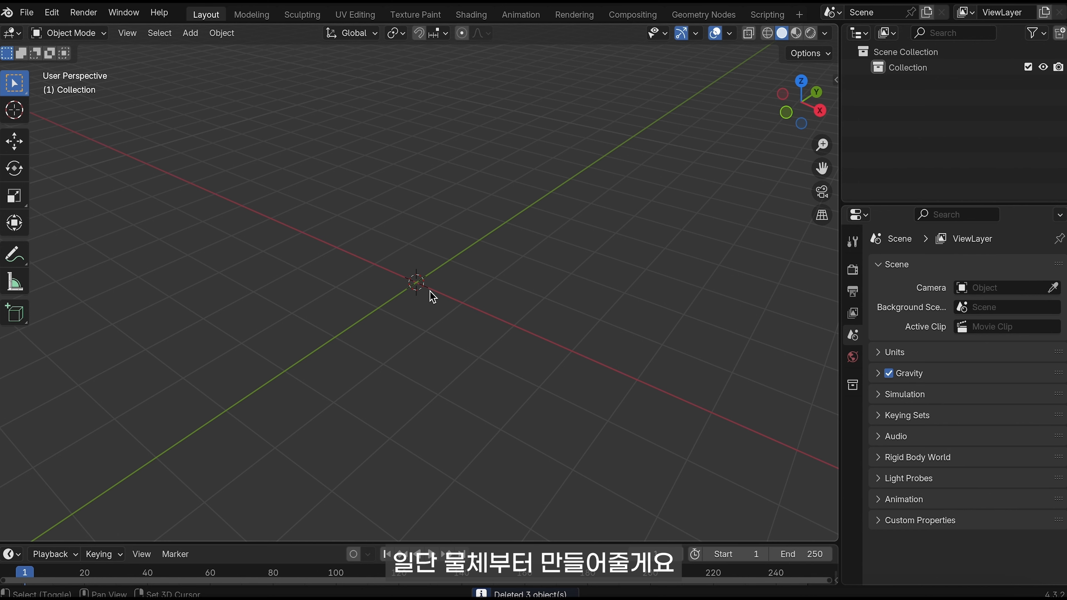
# Step: Add a Bézier curve to the empty scene at the origin
pyautogui.hotkey('shift', 'a')
pyautogui.moveTo(428, 316)
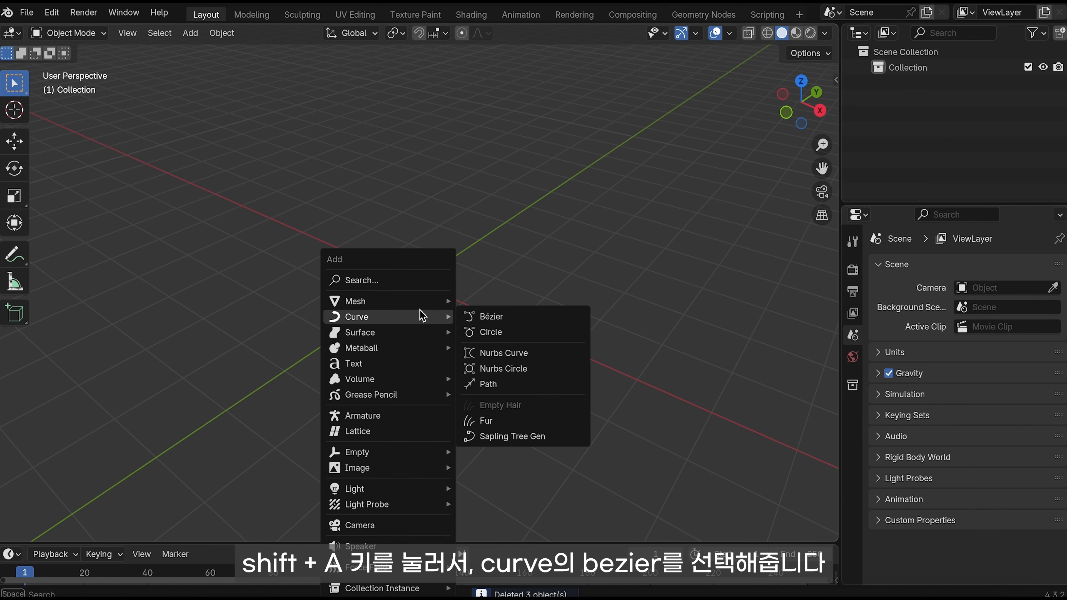
pyautogui.click(492, 318)
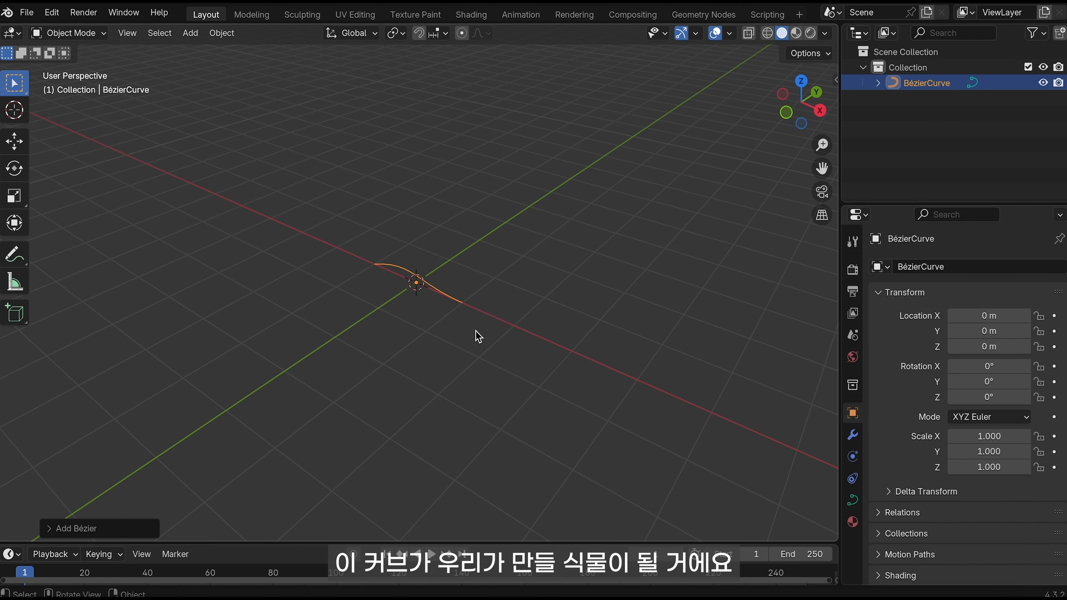
# Step: Add a Geometry Nodes modifier to the Bézier curve
pyautogui.scroll(3, 478, 336)
pyautogui.moveTo(434, 336); pyautogui.dragTo(481, 334, button='middle')
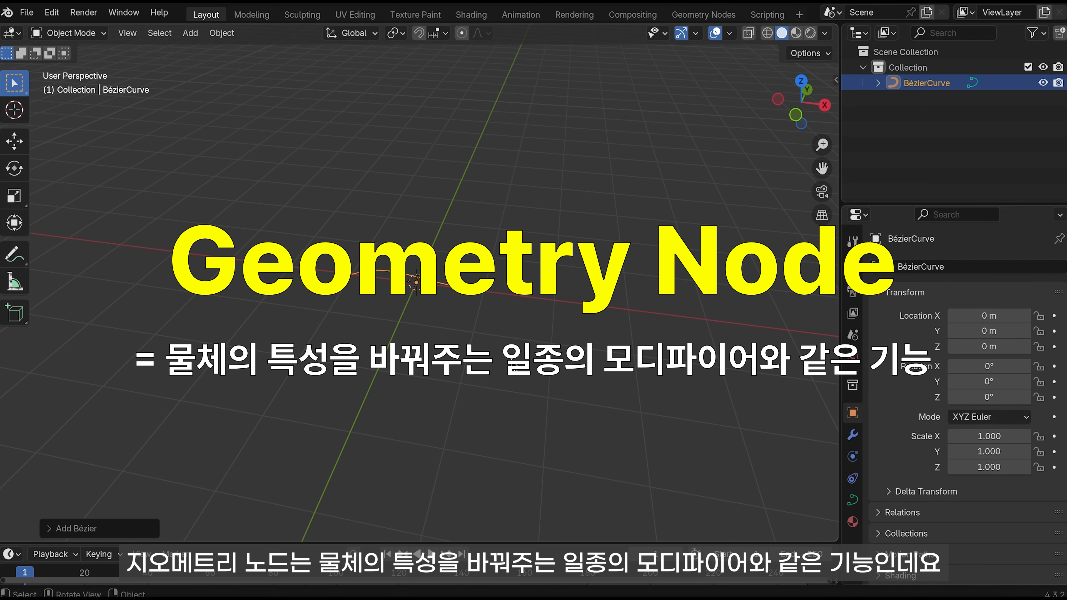
pyautogui.moveTo(481, 334); pyautogui.dragTo(445, 336, button='middle')
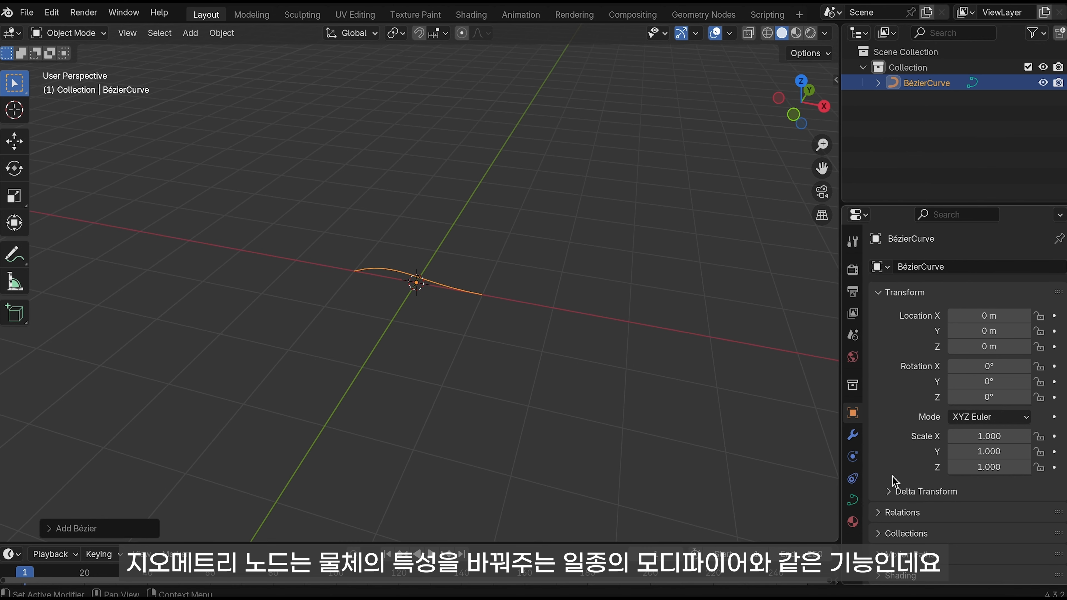
pyautogui.moveTo(545, 378)
pyautogui.mouseDown(button='middle')
pyautogui.moveTo(529, 381)
pyautogui.moveTo(550, 380)
pyautogui.mouseUp(button='middle')
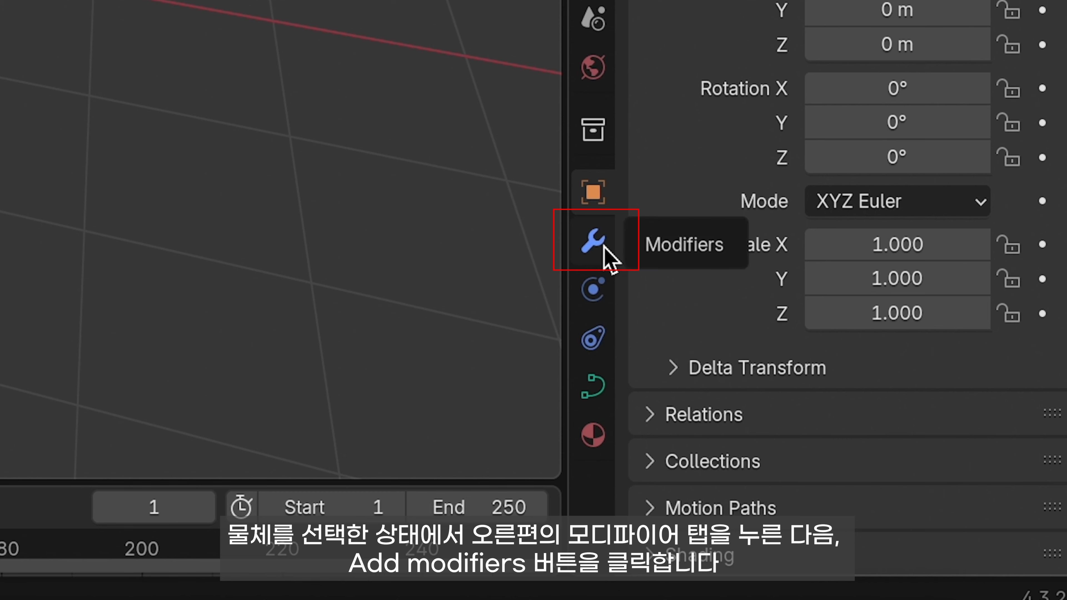
pyautogui.click(604, 247)
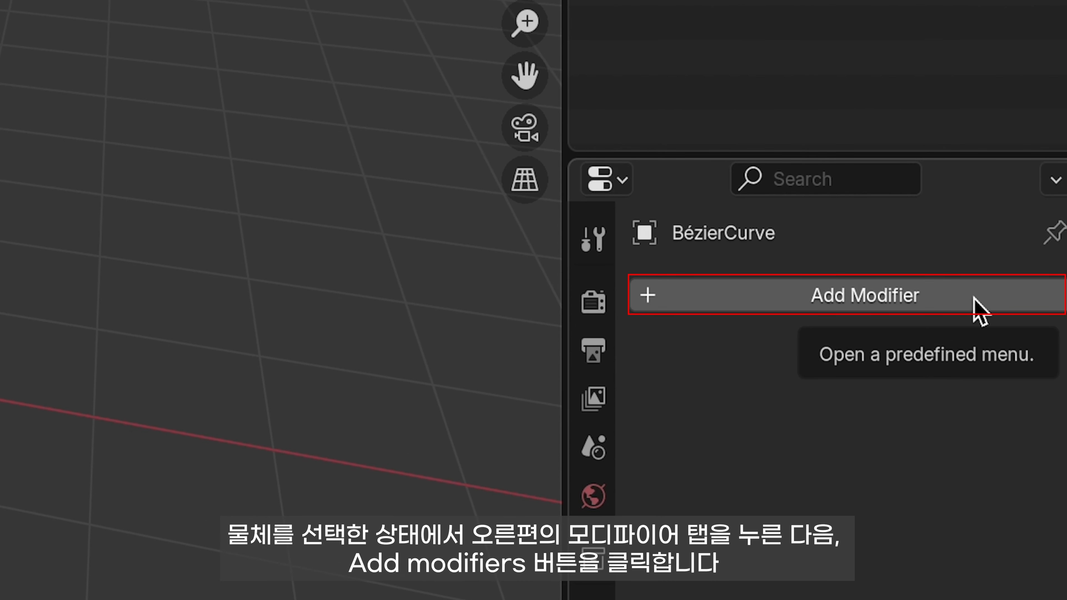
pyautogui.click(974, 300)
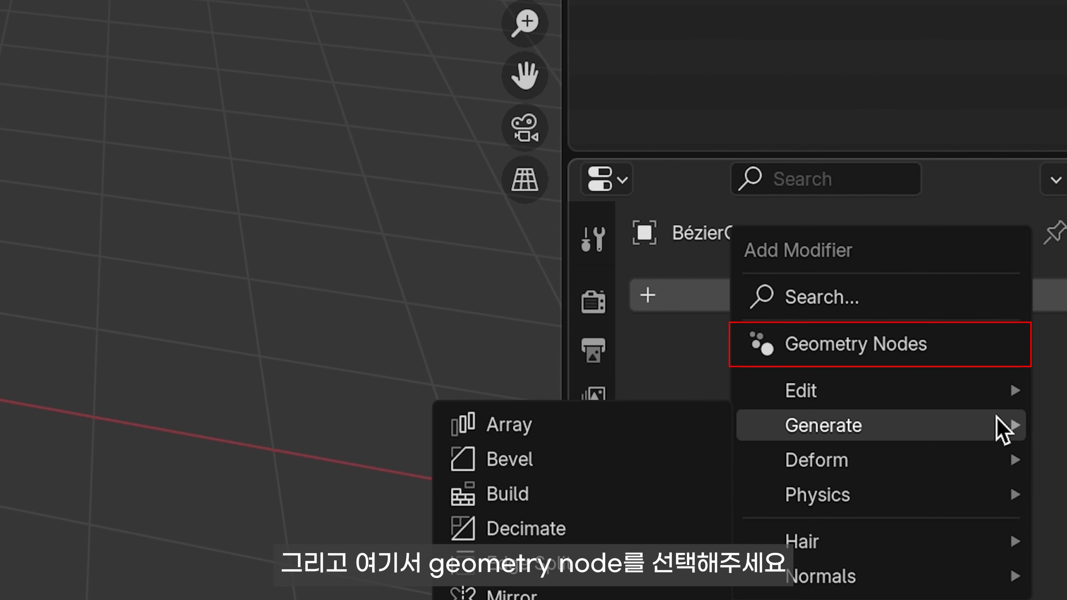
pyautogui.click(997, 359)
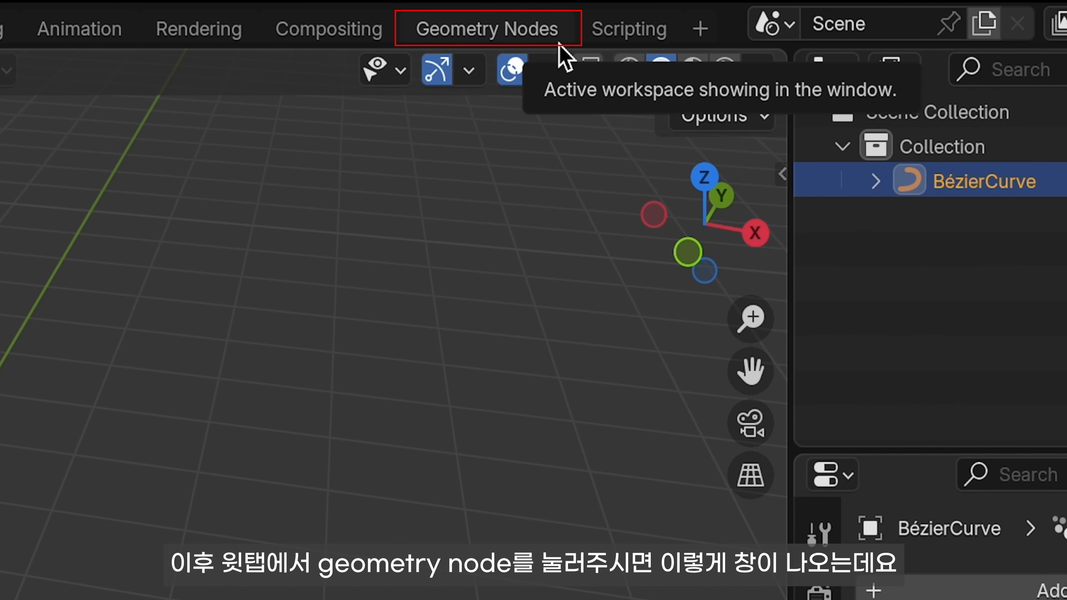
# Step: Switch to the Geometry Nodes workspace and create a new node tree for the curve's modifier
pyautogui.click(559, 41)
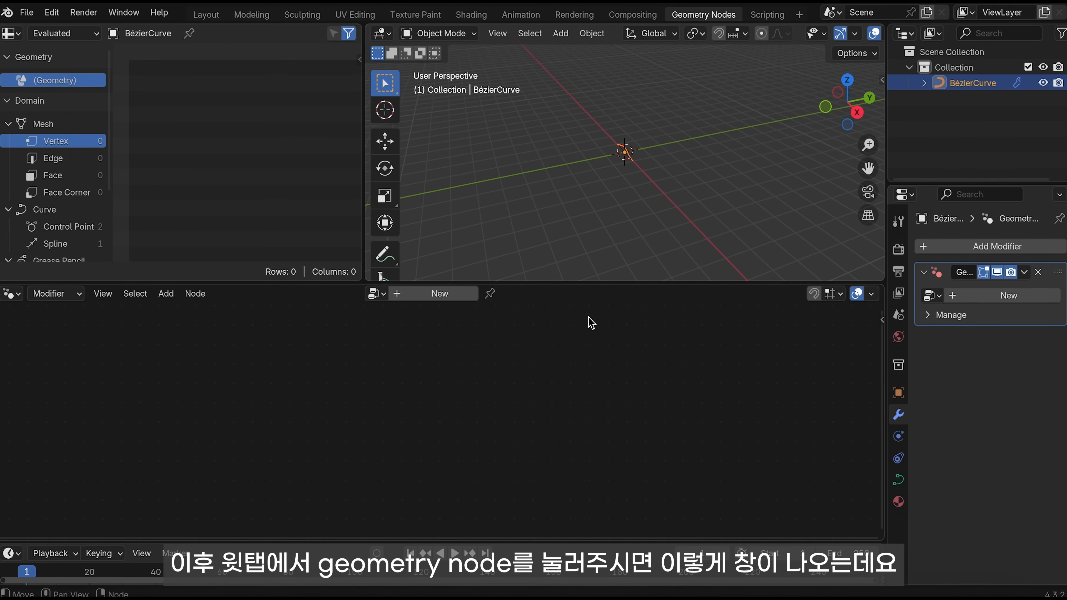
pyautogui.click(466, 296)
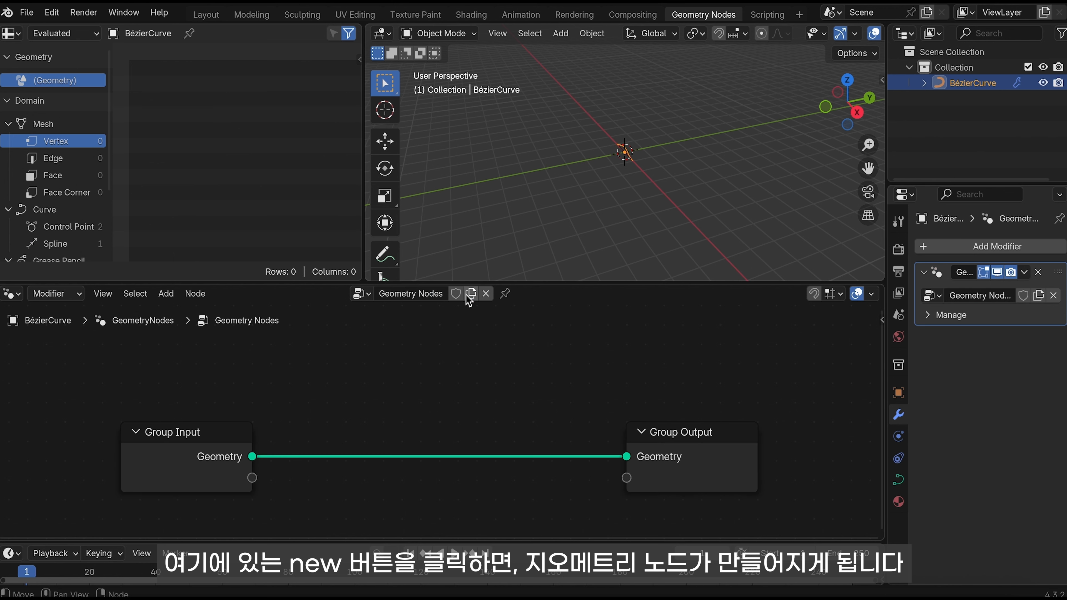
pyautogui.moveTo(627, 173); pyautogui.dragTo(668, 197, button='middle')
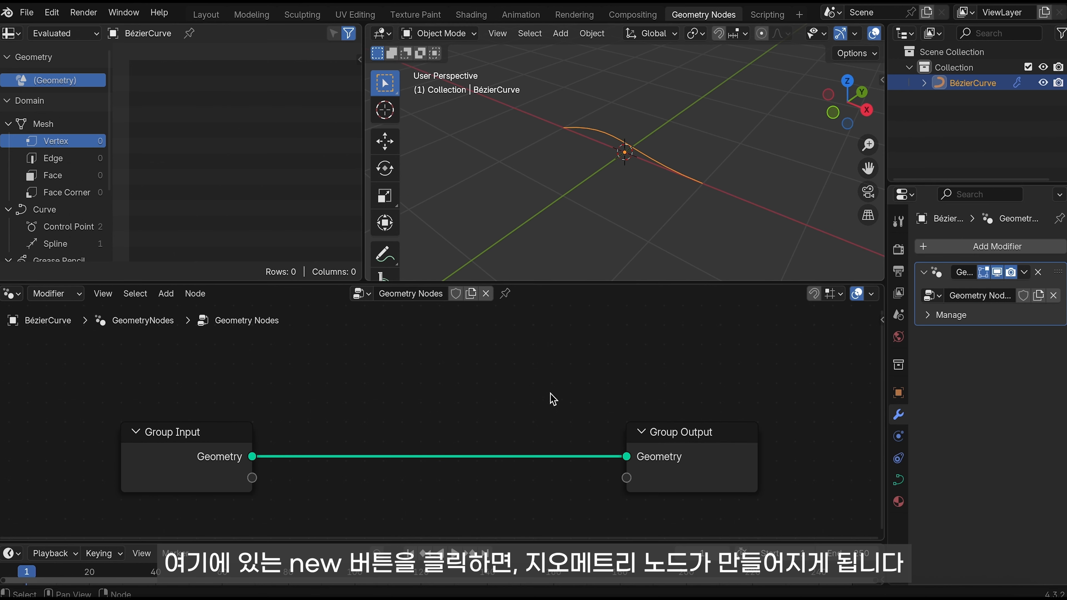
pyautogui.moveTo(416, 425); pyautogui.dragTo(422, 388, button='middle')
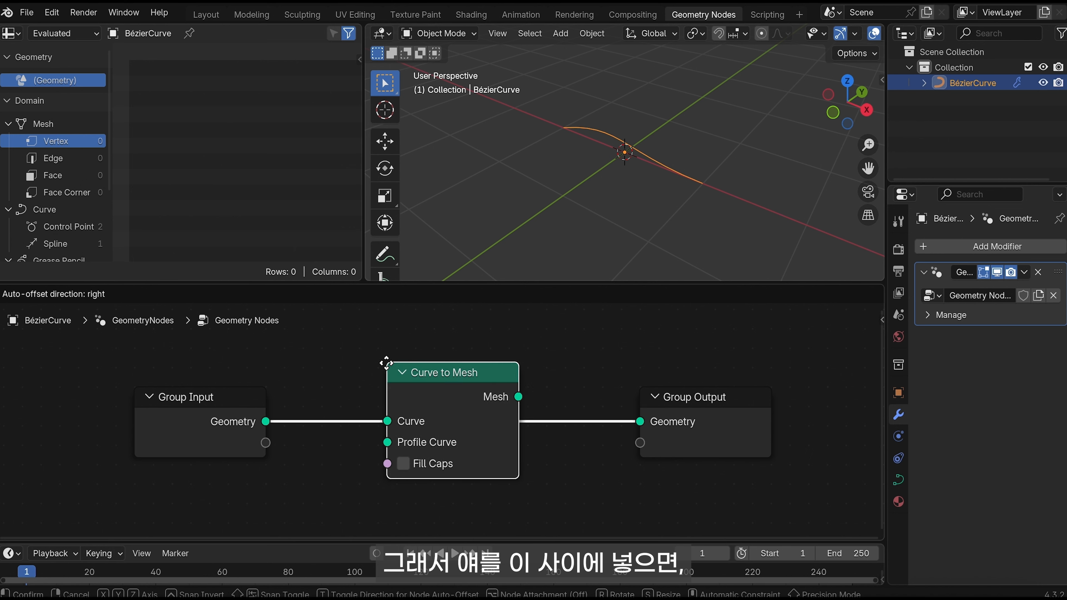
# Step: Insert a Curve to Mesh node on the link between Group Input and Group Output
pyautogui.click(385, 363)
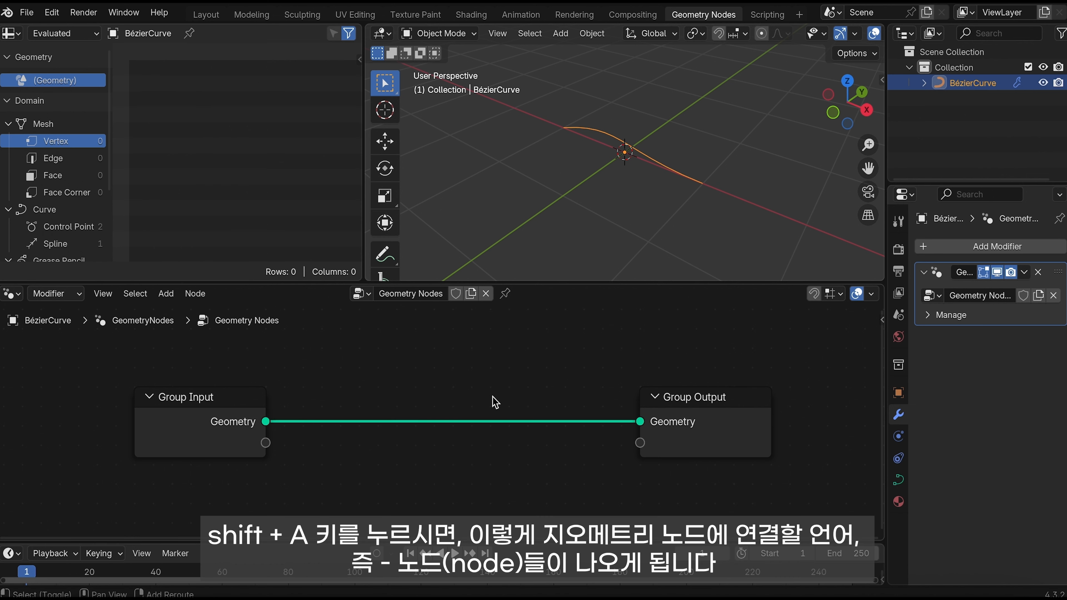
pyautogui.hotkey('shift', 'a')
pyautogui.moveTo(491, 364)
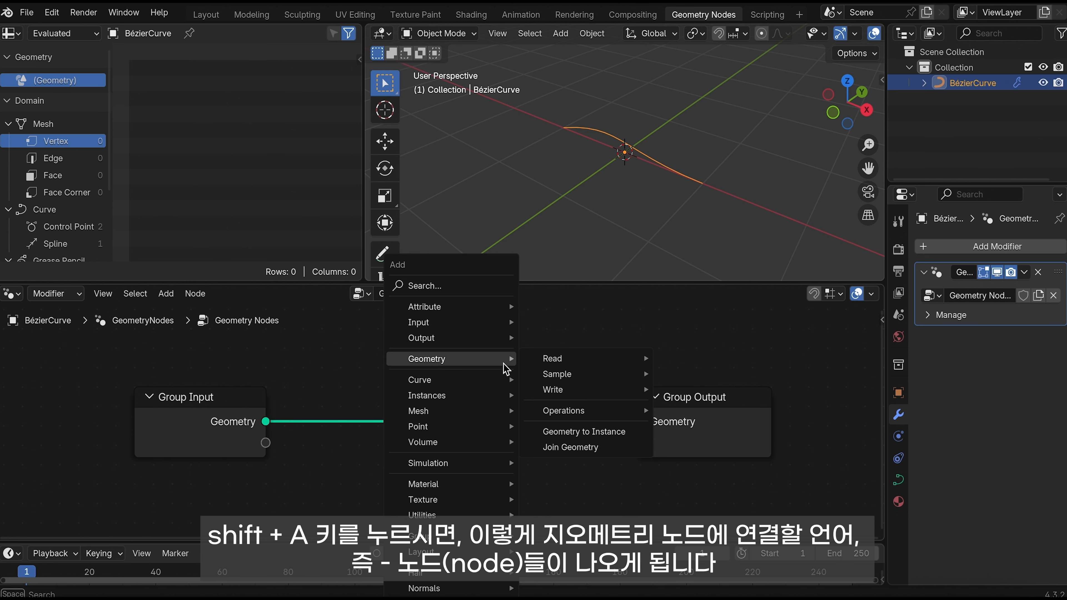
pyautogui.moveTo(580, 378)
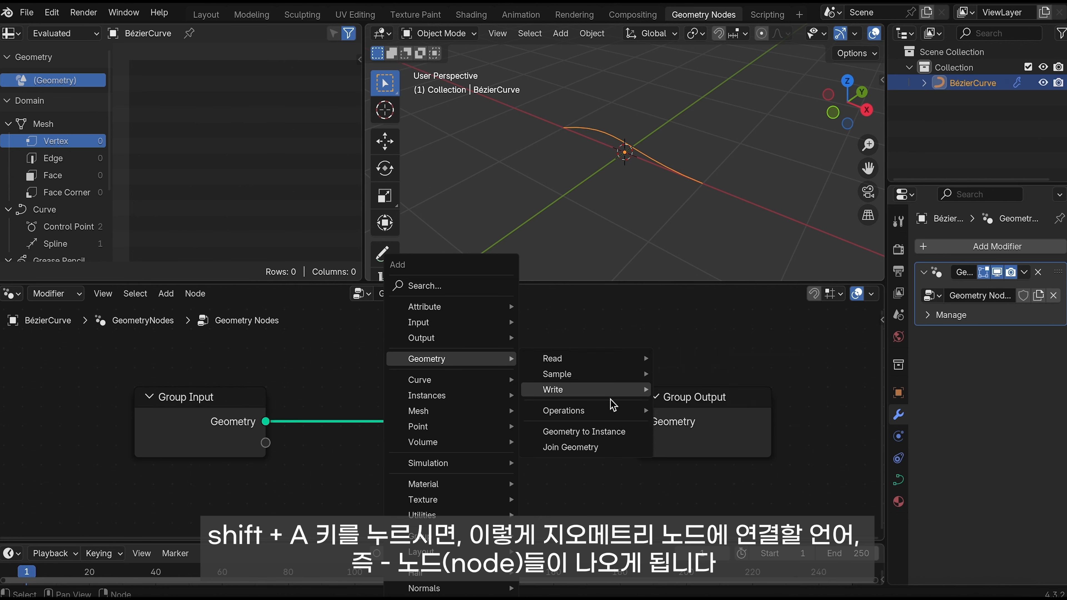
pyautogui.moveTo(612, 399)
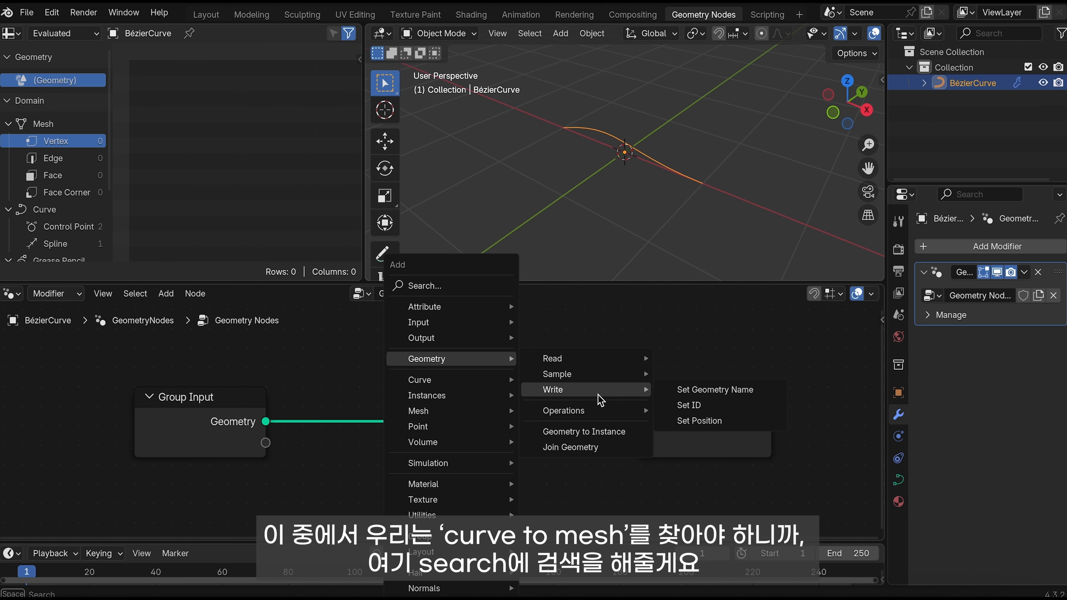
pyautogui.moveTo(463, 305)
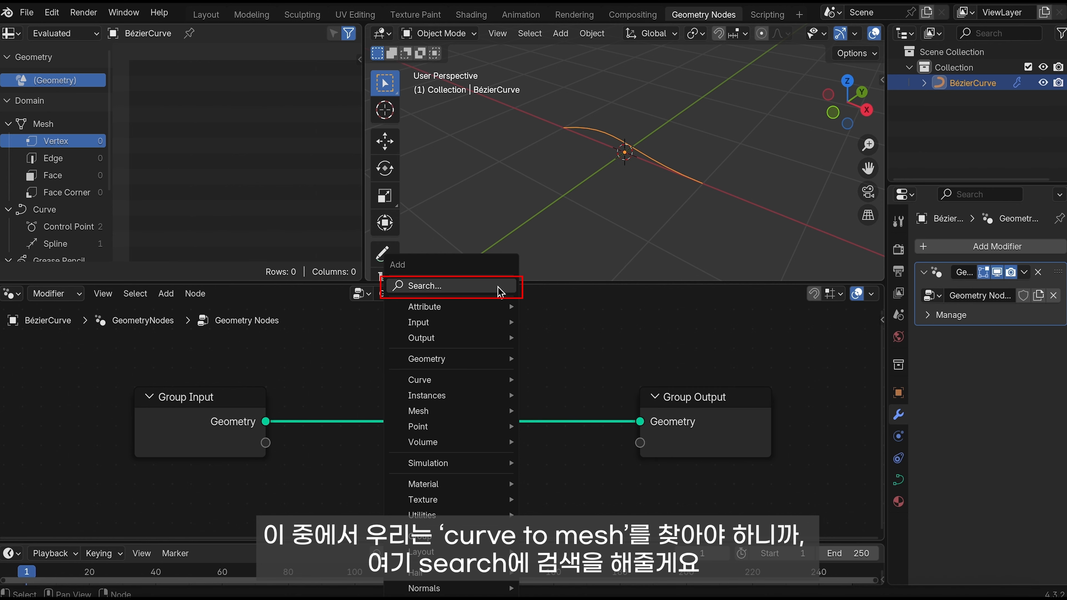
pyautogui.click(500, 291)
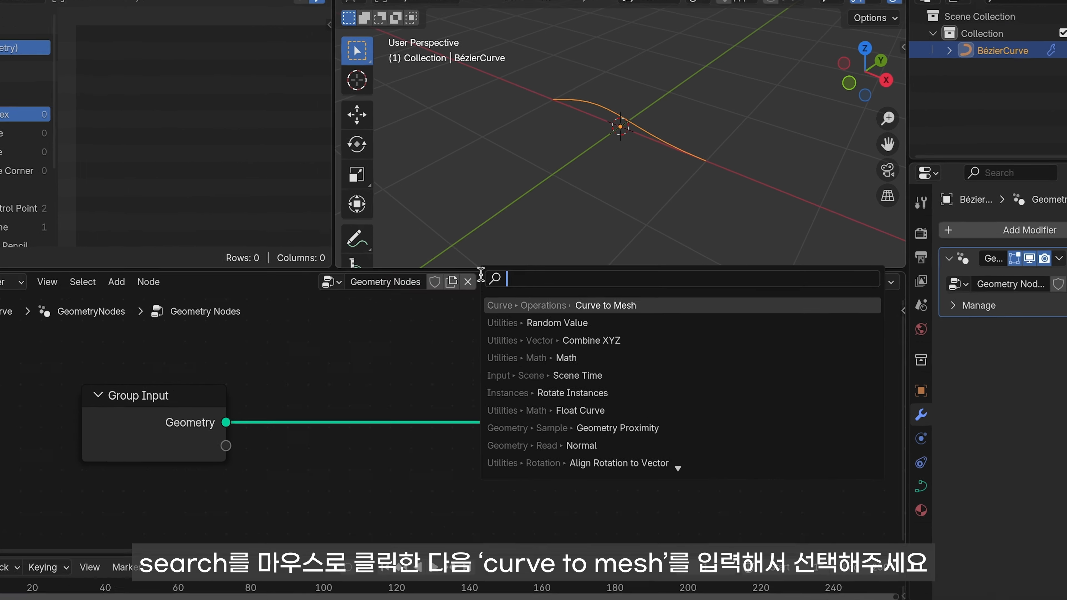
pyautogui.write('curve to m')
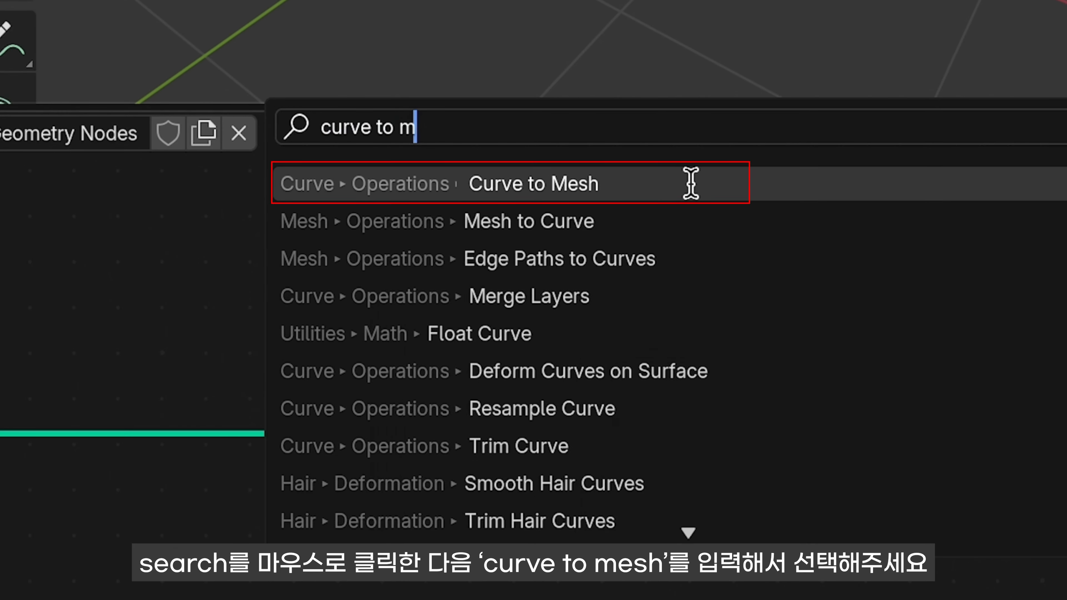
pyautogui.click(688, 183)
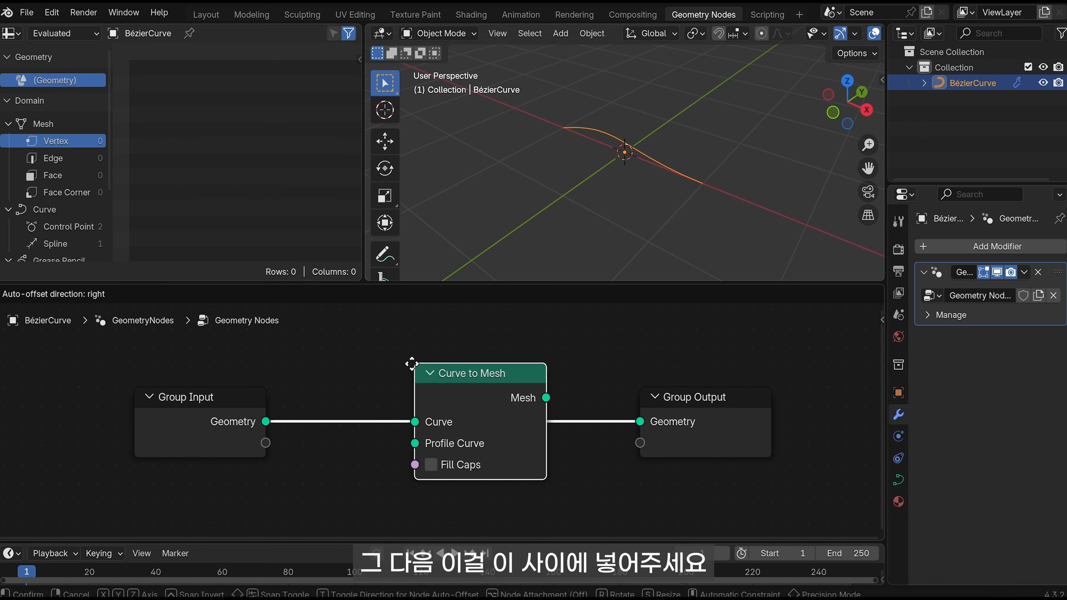
pyautogui.click(379, 369)
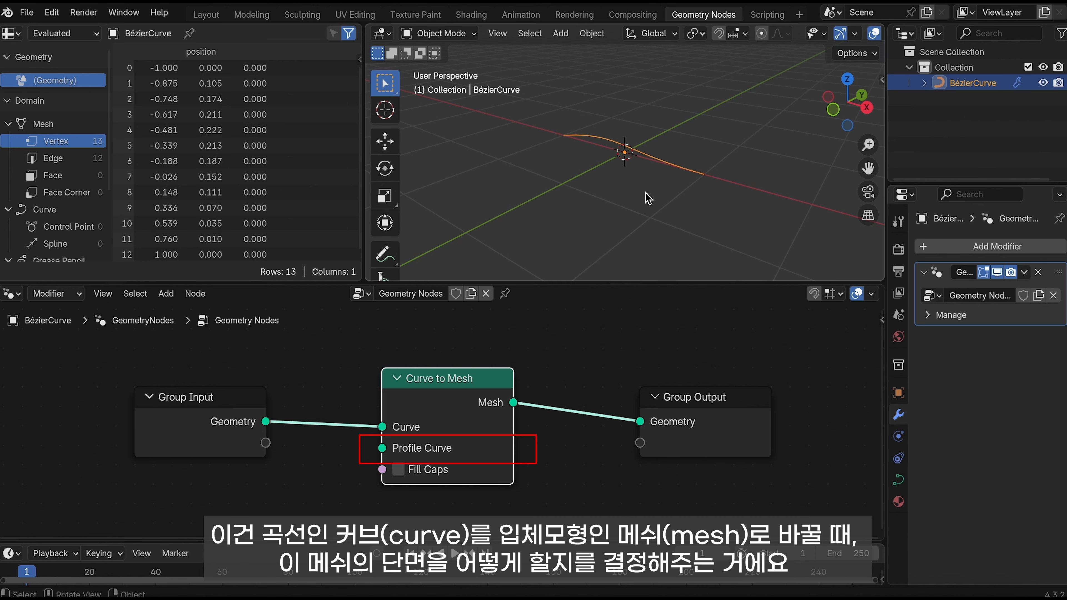
# Step: Try the Curve Circle and the Star node in turn as the Profile Curve of Curve to Mesh, inspecting the shape
pyautogui.moveTo(635, 205)
pyautogui.mouseDown(button='middle')
pyautogui.moveTo(588, 200)
pyautogui.moveTo(630, 190)
pyautogui.mouseUp(button='middle')
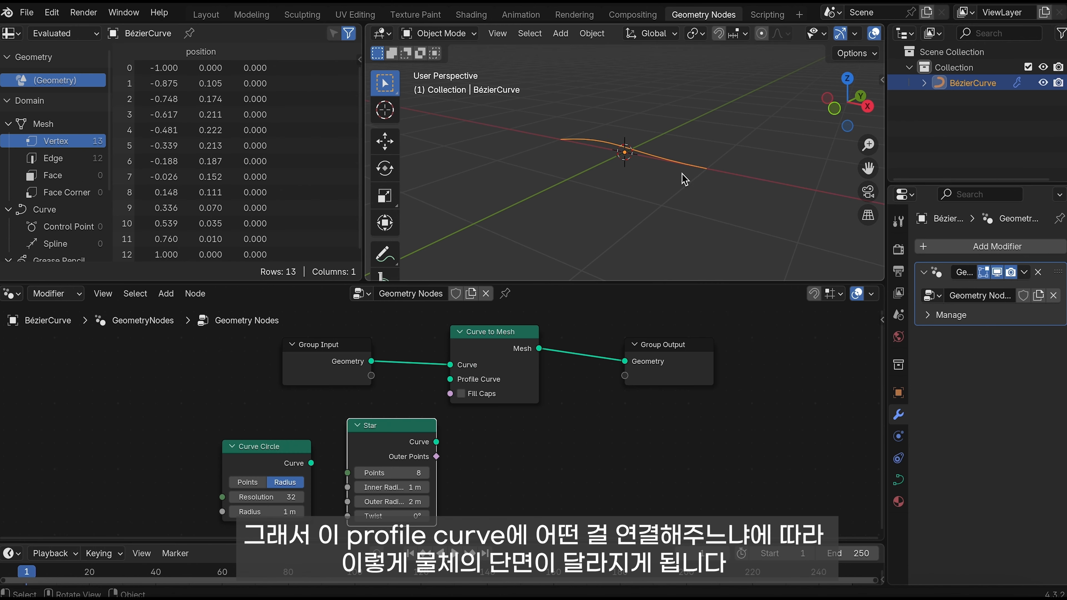
pyautogui.moveTo(837, 176); pyautogui.dragTo(621, 189, button='middle')
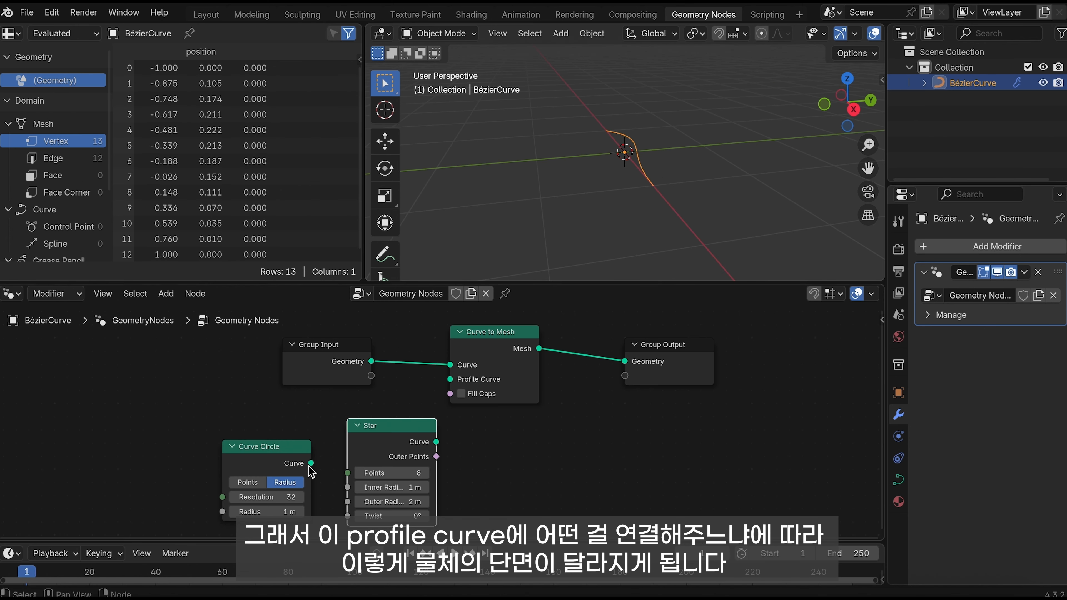
pyautogui.moveTo(311, 463); pyautogui.dragTo(450, 380)
pyautogui.moveTo(436, 442); pyautogui.dragTo(449, 379)
pyautogui.scroll(-3, 615, 229)
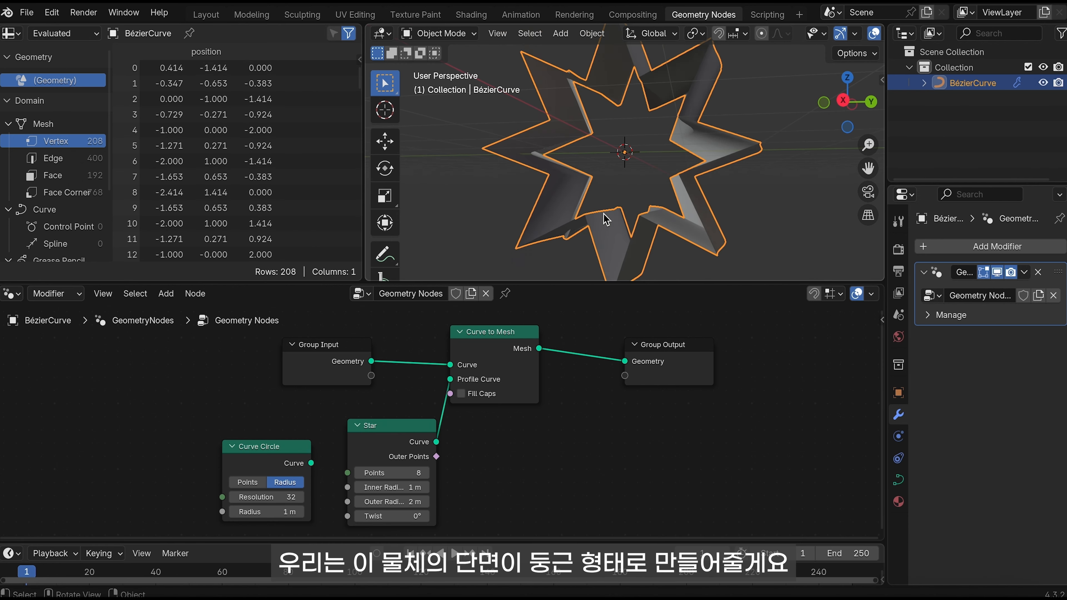
pyautogui.moveTo(615, 228); pyautogui.dragTo(580, 237, button='middle')
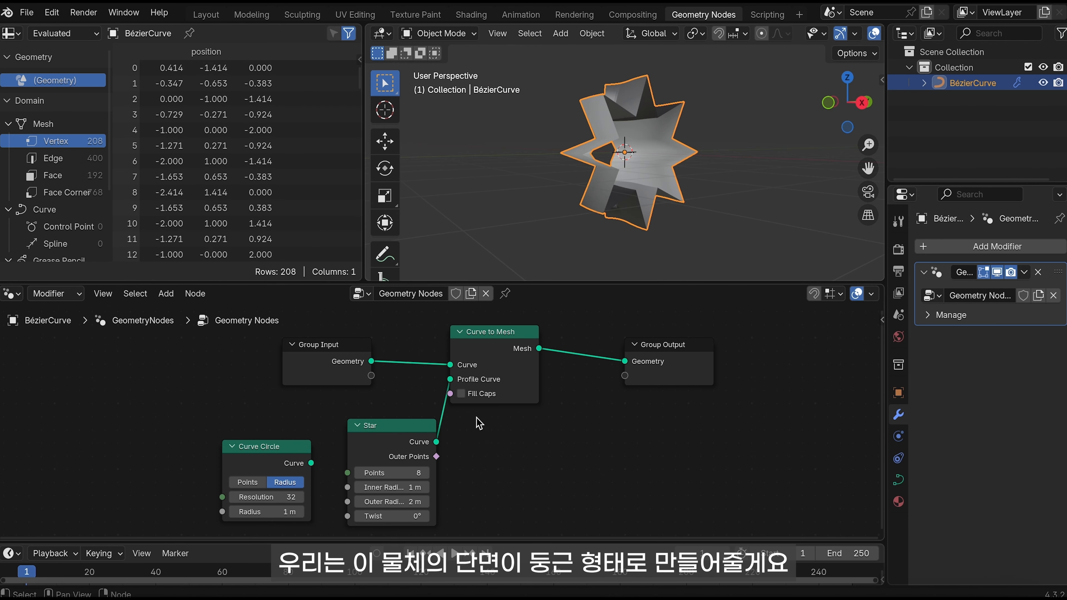
# Step: Delete the Star node and, after trying it as the Curve to Mesh profile, the Curve Circle node
pyautogui.click(427, 431)
pyautogui.press('x')
pyautogui.moveTo(253, 444); pyautogui.dragTo(313, 432)
pyautogui.moveTo(370, 450); pyautogui.dragTo(450, 380)
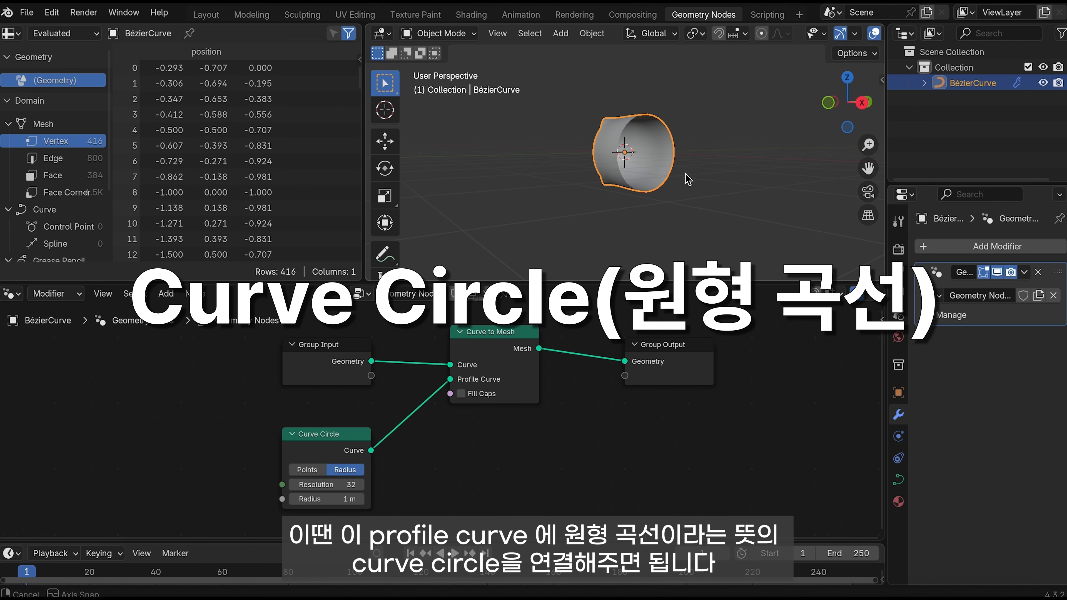
pyautogui.moveTo(684, 173)
pyautogui.mouseDown(button='middle')
pyautogui.moveTo(570, 176)
pyautogui.moveTo(651, 193)
pyautogui.moveTo(678, 186)
pyautogui.mouseUp(button='middle')
pyautogui.press('x')
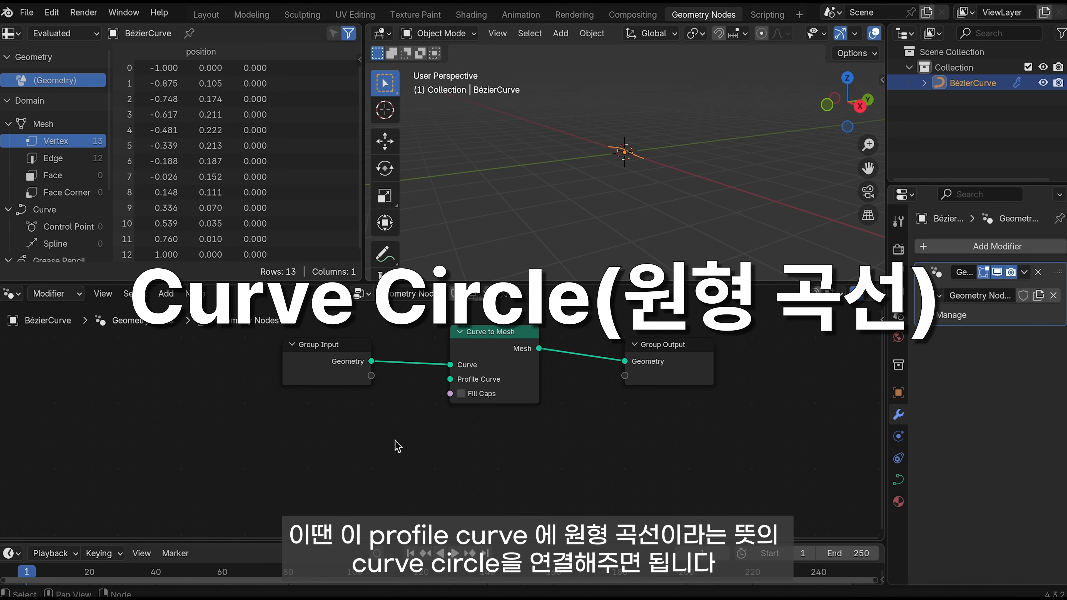
# Step: Add a Curve Circle node and connect its Curve output to the Profile Curve input of Curve to Mesh
pyautogui.hotkey('shift', 'a')
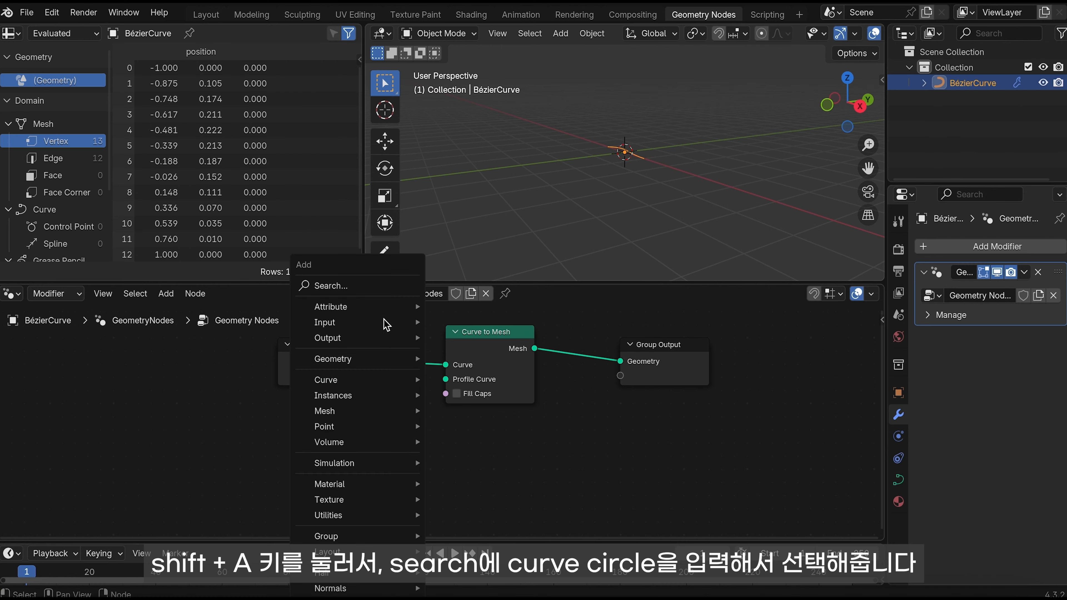
pyautogui.click(381, 286)
pyautogui.write('curve ci')
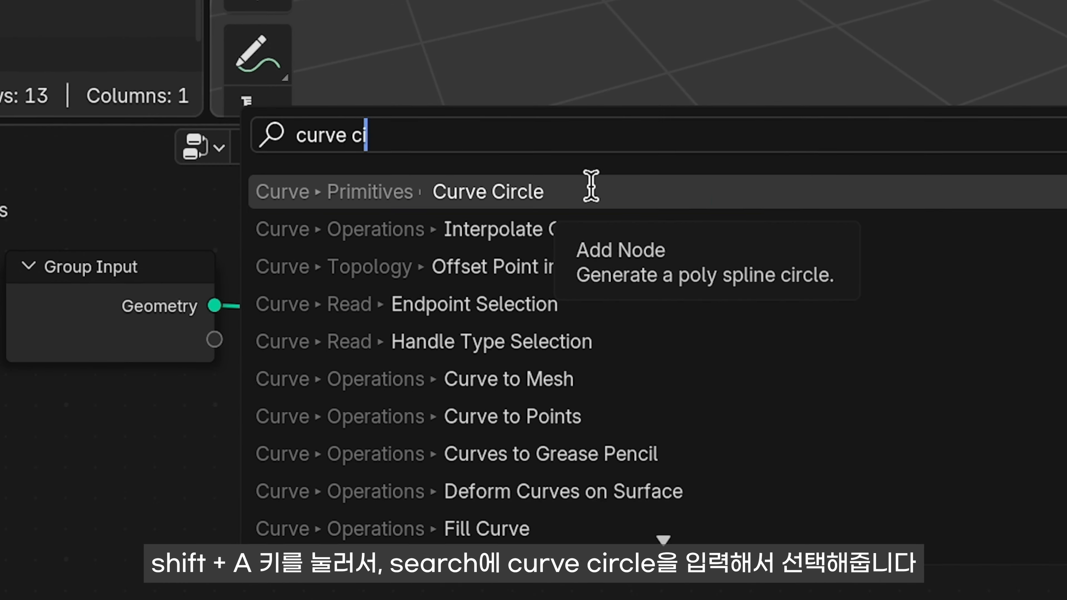
pyautogui.click(591, 185)
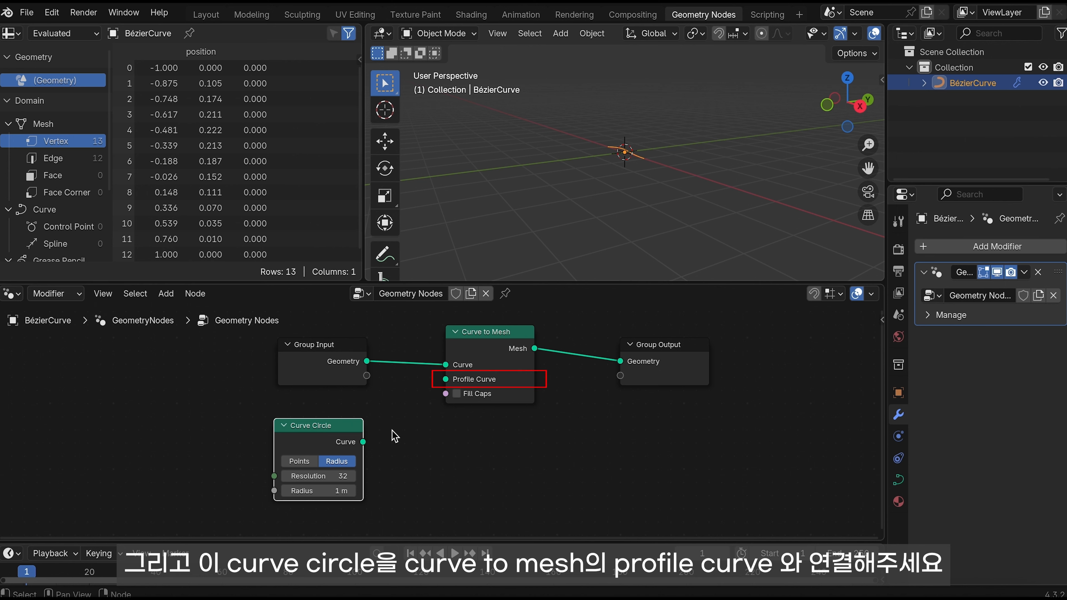
pyautogui.moveTo(362, 441); pyautogui.dragTo(447, 380)
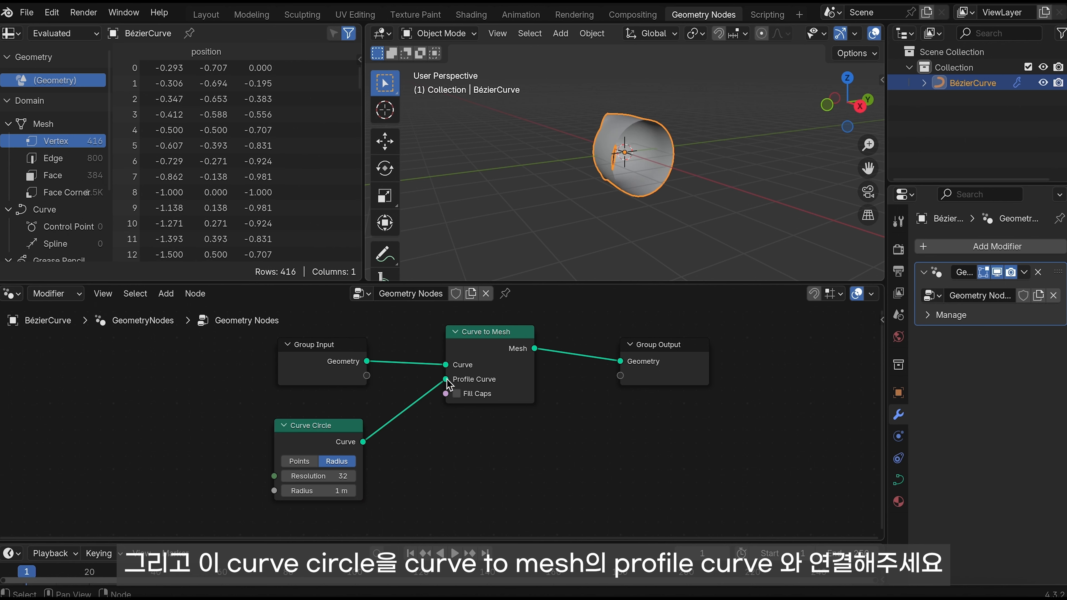
pyautogui.moveTo(626, 164); pyautogui.dragTo(633, 205, button='middle')
# Step: Set the solid viewport shading color to Random, widening the viewport to reach the shading options and narrowing it again
pyautogui.moveTo(885, 40); pyautogui.dragTo(999, 40)
pyautogui.click(986, 33)
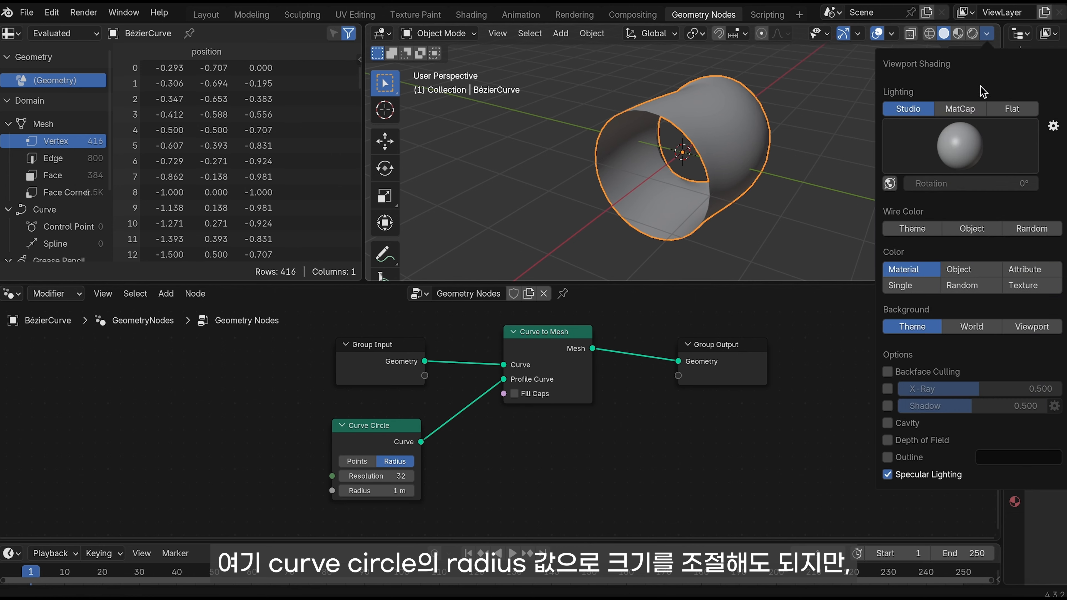
pyautogui.click(961, 285)
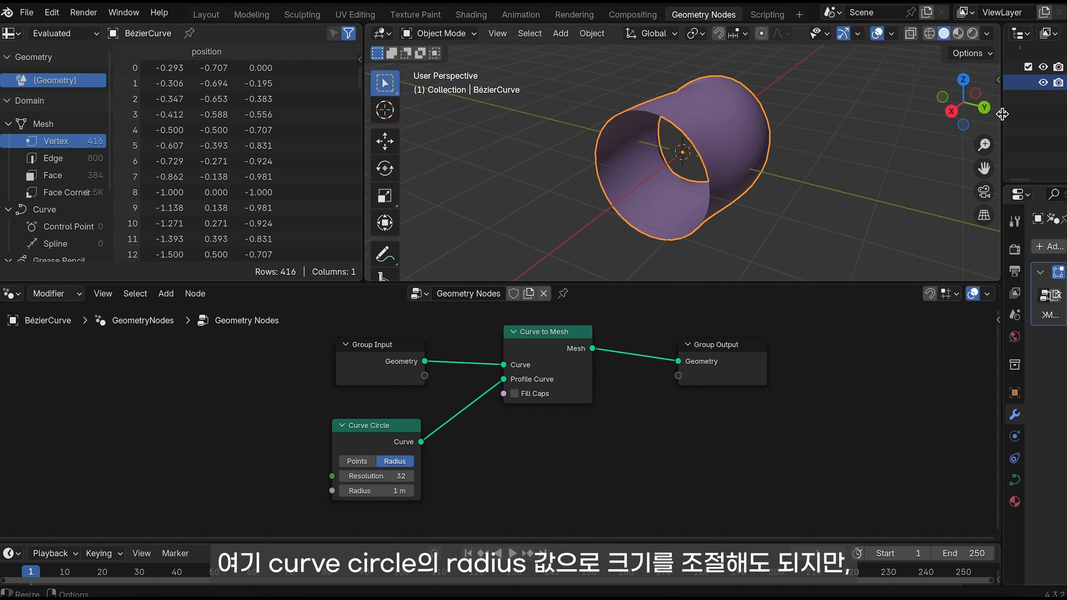
pyautogui.moveTo(1001, 114); pyautogui.dragTo(781, 161)
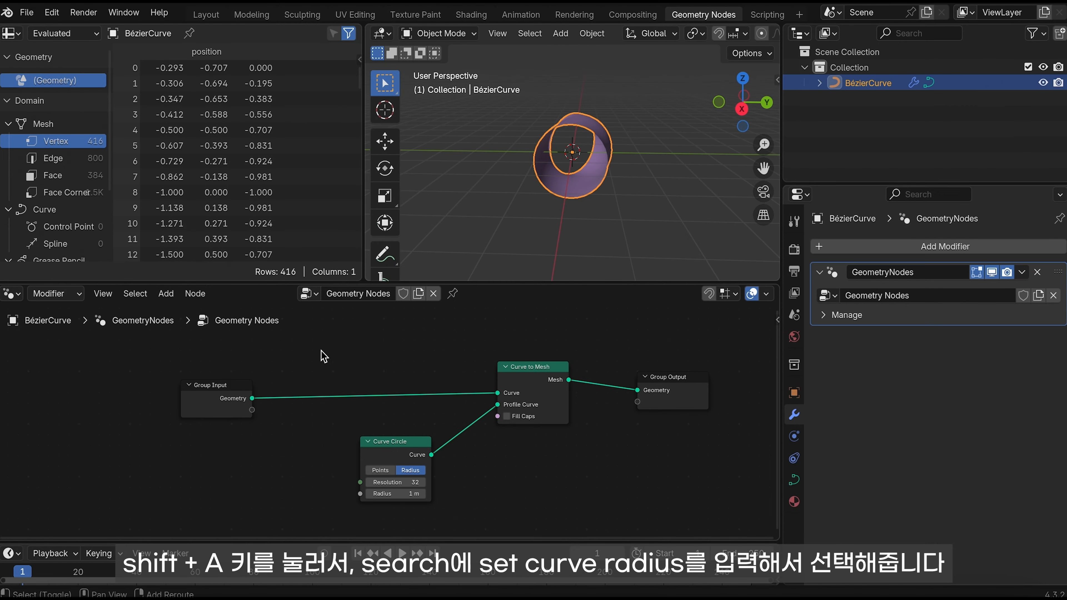
# Step: Insert a Set Curve Radius node between Group Input and Curve to Mesh, and move Group Input away to make room
pyautogui.hotkey('shift', 'a')
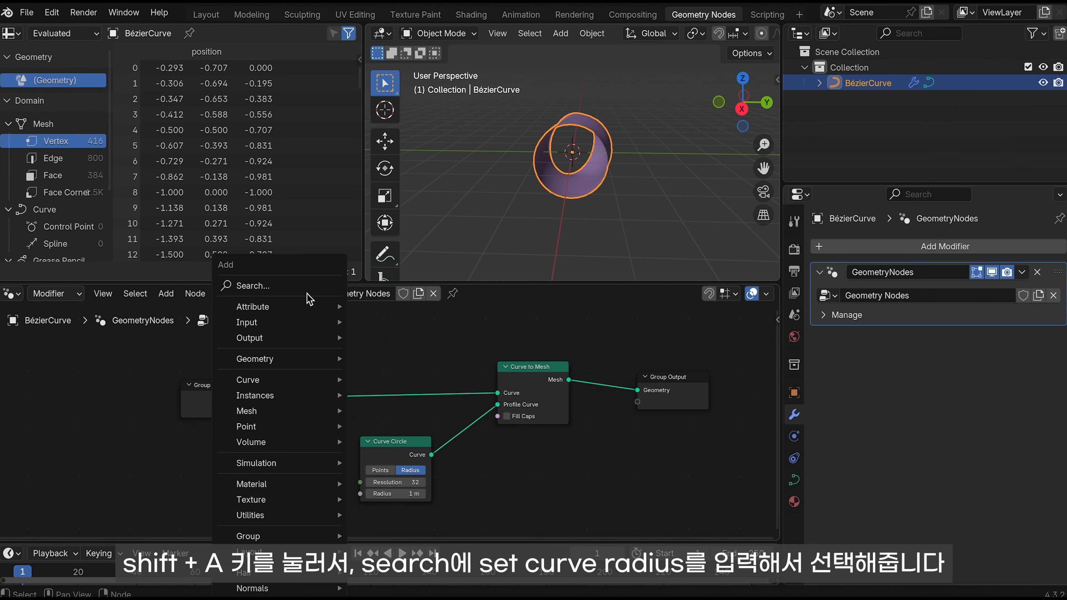
pyautogui.click(265, 285)
pyautogui.write('set curve ra')
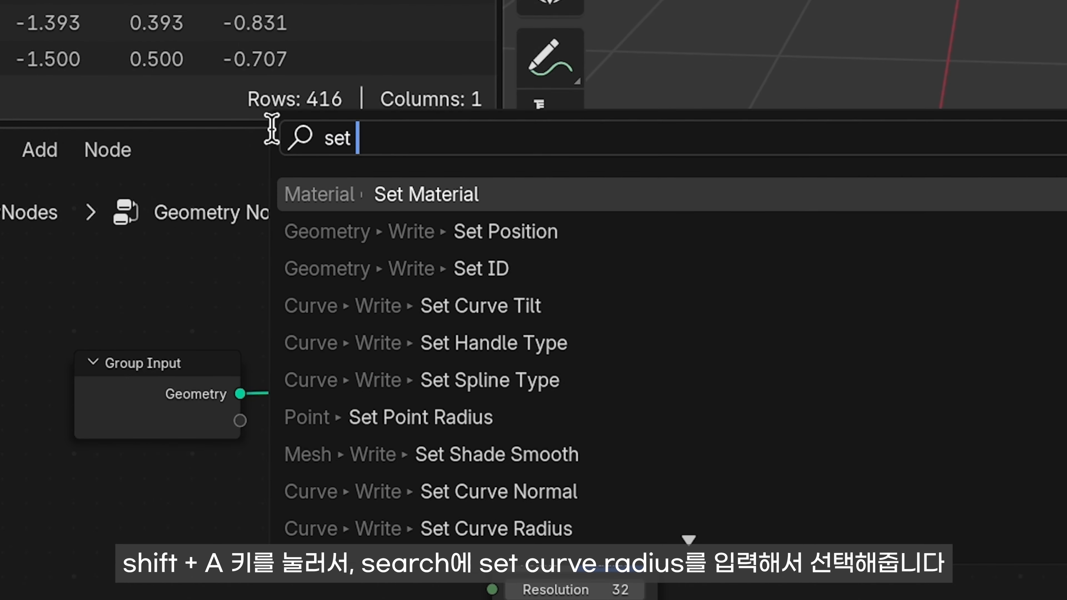
pyautogui.click(538, 207)
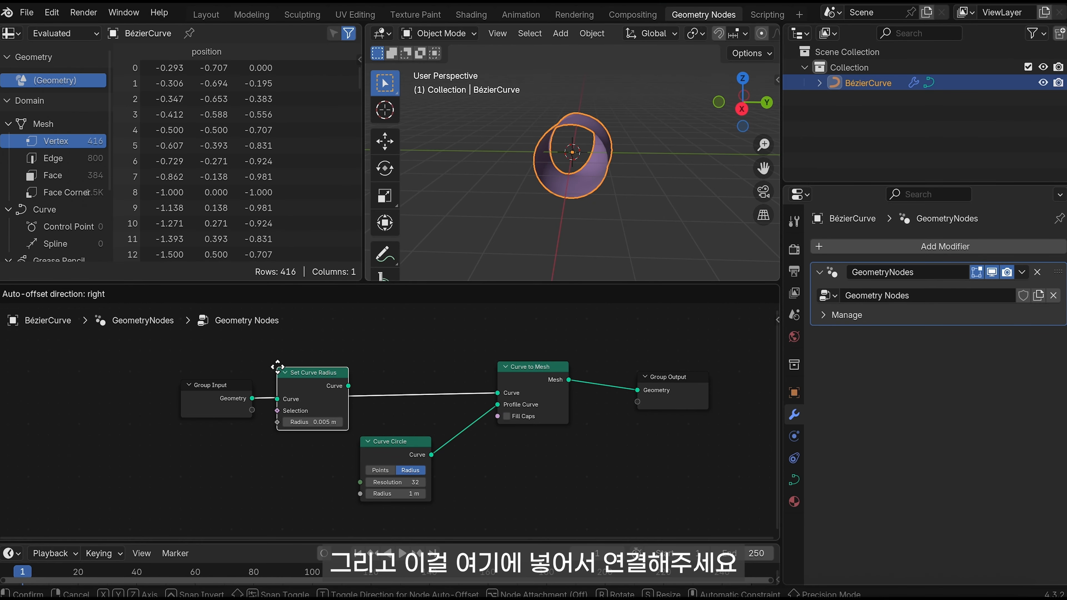
pyautogui.click(277, 367)
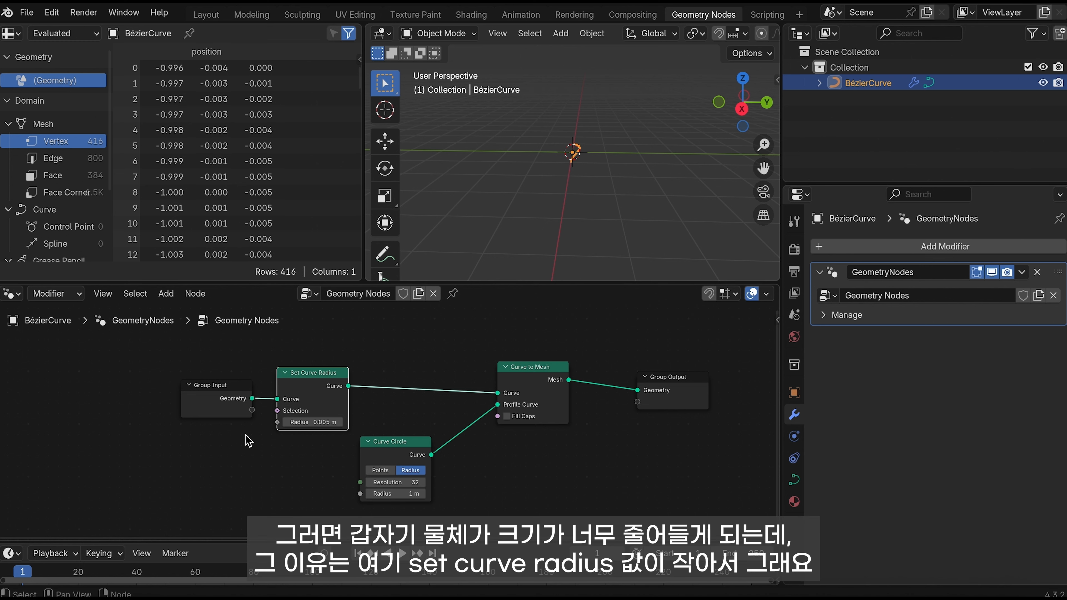
pyautogui.moveTo(229, 405); pyautogui.dragTo(120, 413)
pyautogui.press('s')
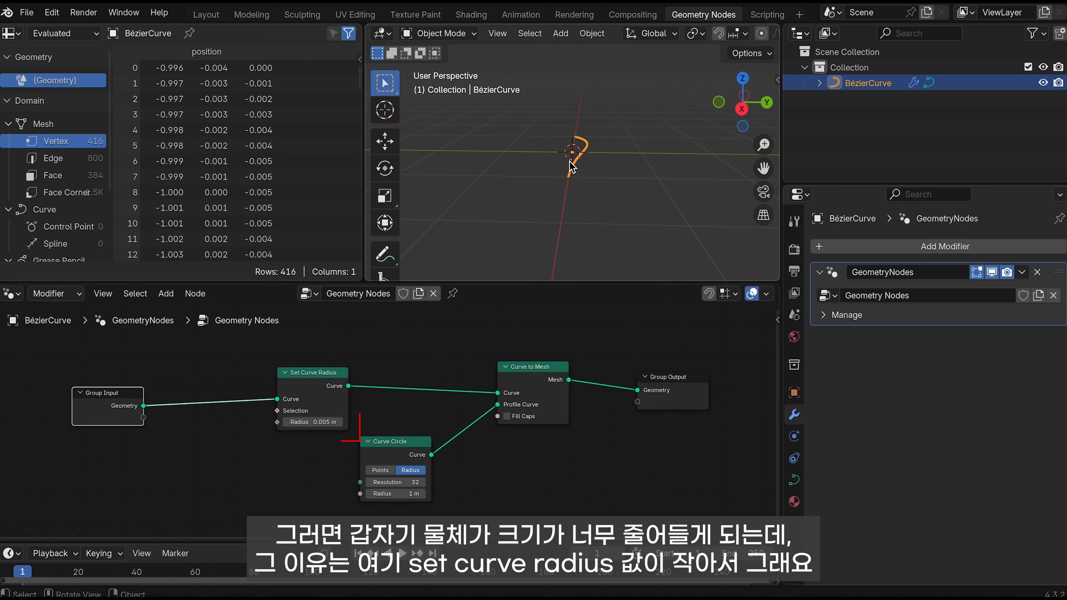
# Step: Try larger Radius values on the Set Curve Radius node, up to 1.4 m, and undo the change
pyautogui.moveTo(627, 167); pyautogui.dragTo(682, 180, button='middle')
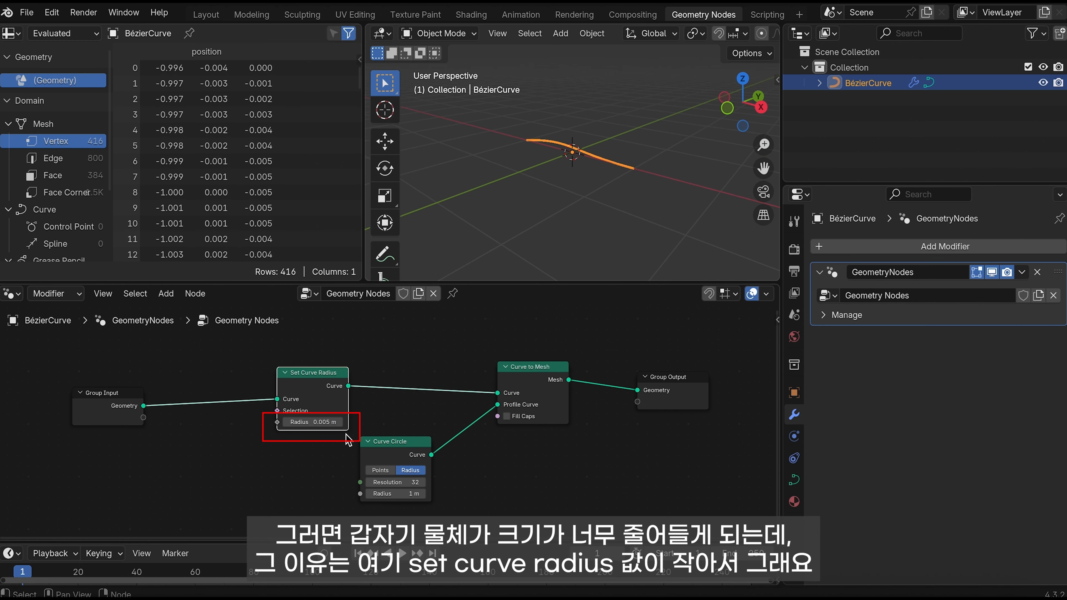
pyautogui.moveTo(313, 422); pyautogui.dragTo(546, 422)
pyautogui.moveTo(312, 422)
pyautogui.mouseDown()
pyautogui.moveTo(365, 422)
pyautogui.moveTo(331, 422)
pyautogui.mouseUp()
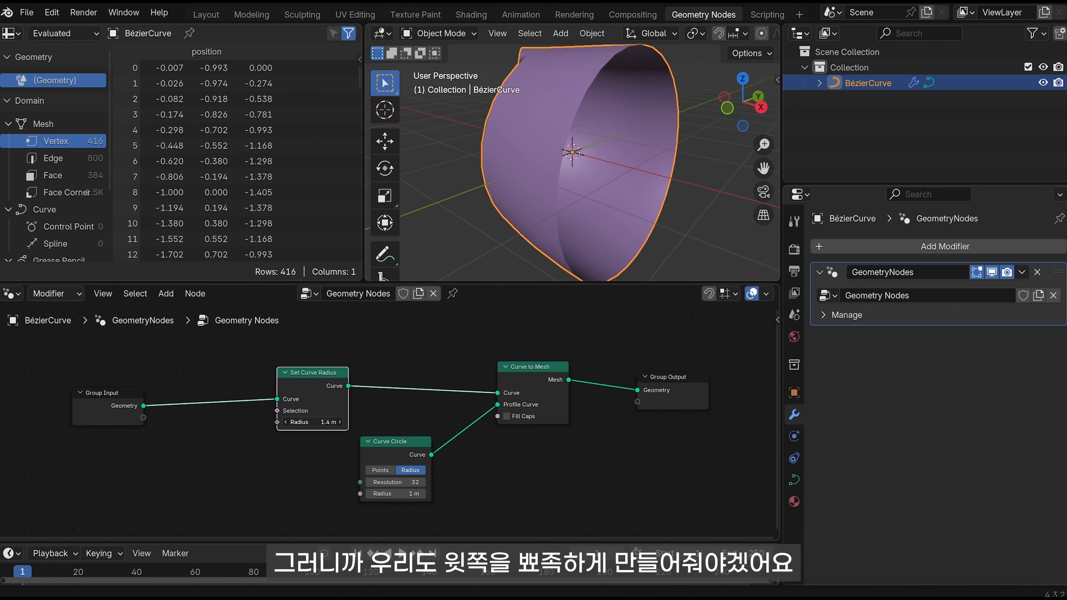
pyautogui.hotkey('ctrl', 'z')
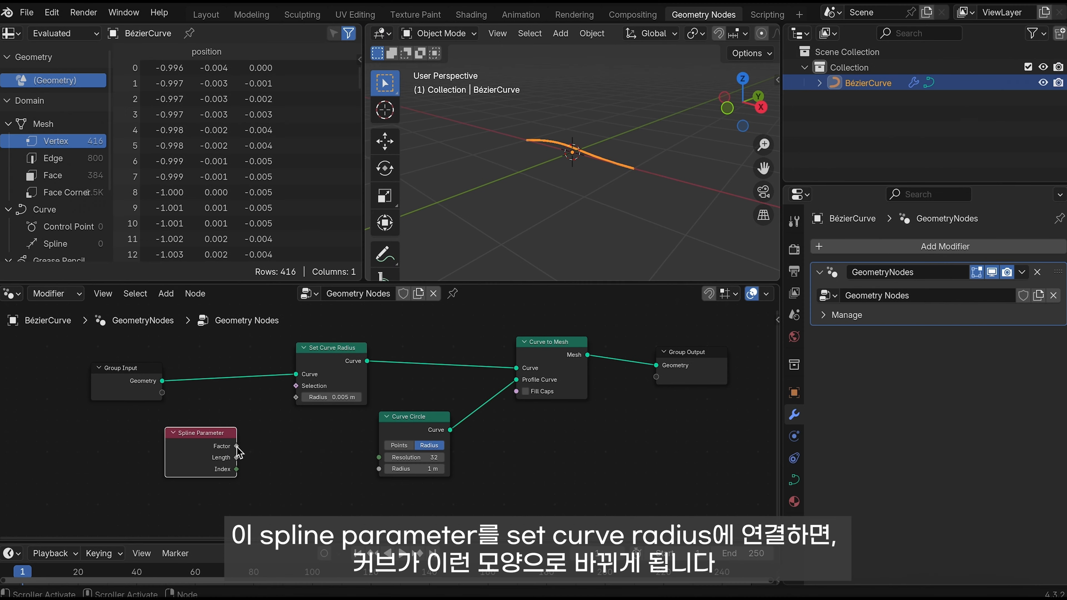
# Step: Try the Spline Parameter Factor as the Radius of Set Curve Radius, inspect the shape, and delete the Spline Parameter node
pyautogui.moveTo(237, 446); pyautogui.dragTo(250, 438)
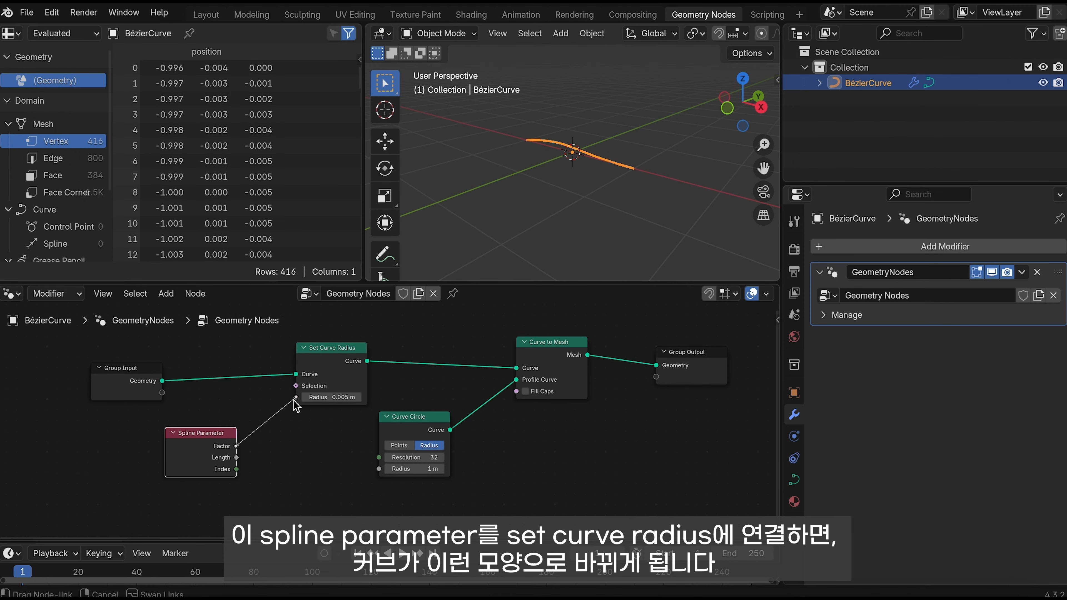
pyautogui.moveTo(294, 402); pyautogui.dragTo(296, 397)
pyautogui.moveTo(568, 198); pyautogui.dragTo(627, 200, button='middle')
pyautogui.press('x')
# Step: Add a Spline Parameter node and connect its Factor output to the Radius input of Set Curve Radius
pyautogui.hotkey('shift', 'a')
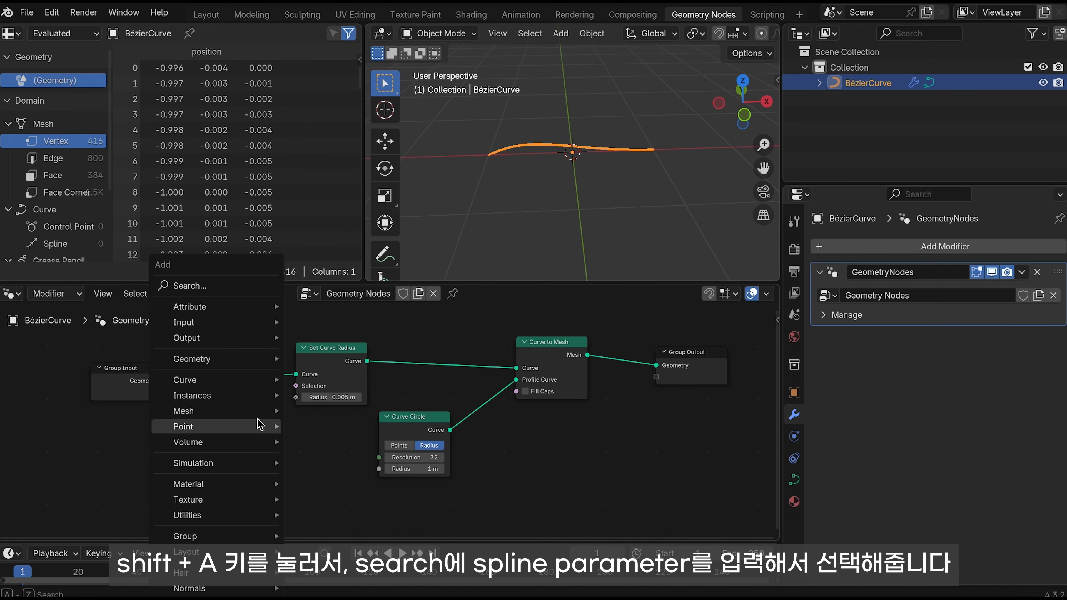
pyautogui.click(219, 289)
pyautogui.write('spline pa')
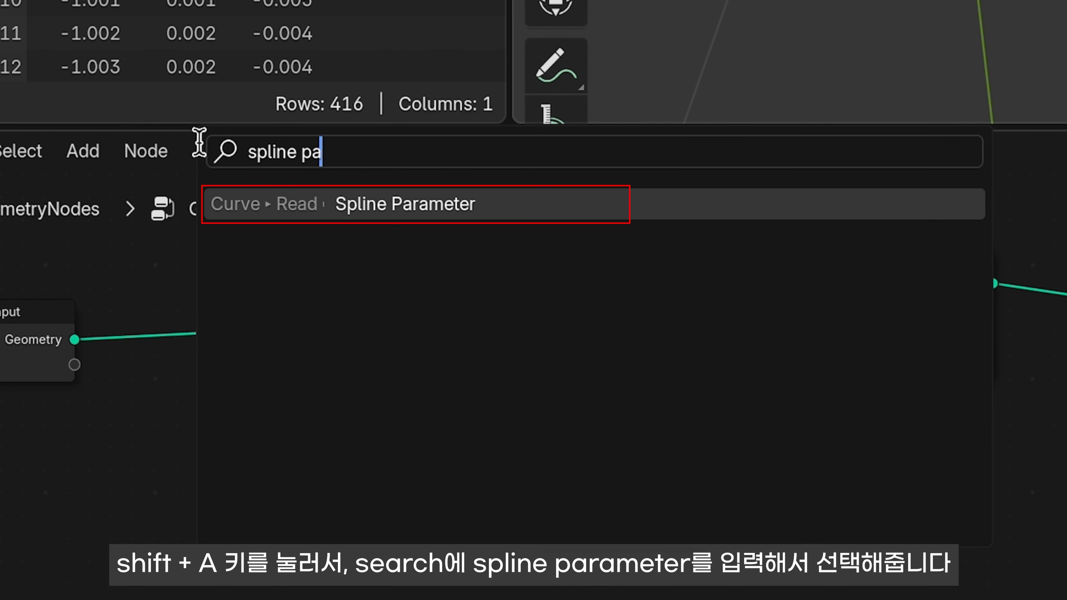
pyautogui.click(452, 210)
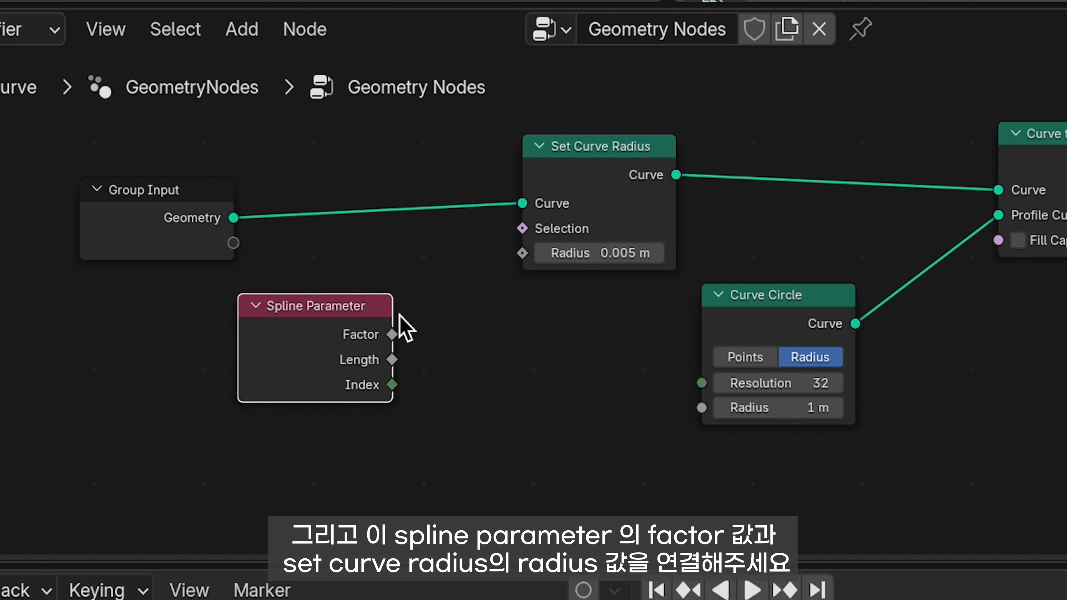
pyautogui.moveTo(397, 333)
pyautogui.mouseDown()
pyautogui.moveTo(437, 320)
pyautogui.moveTo(522, 256)
pyautogui.mouseUp()
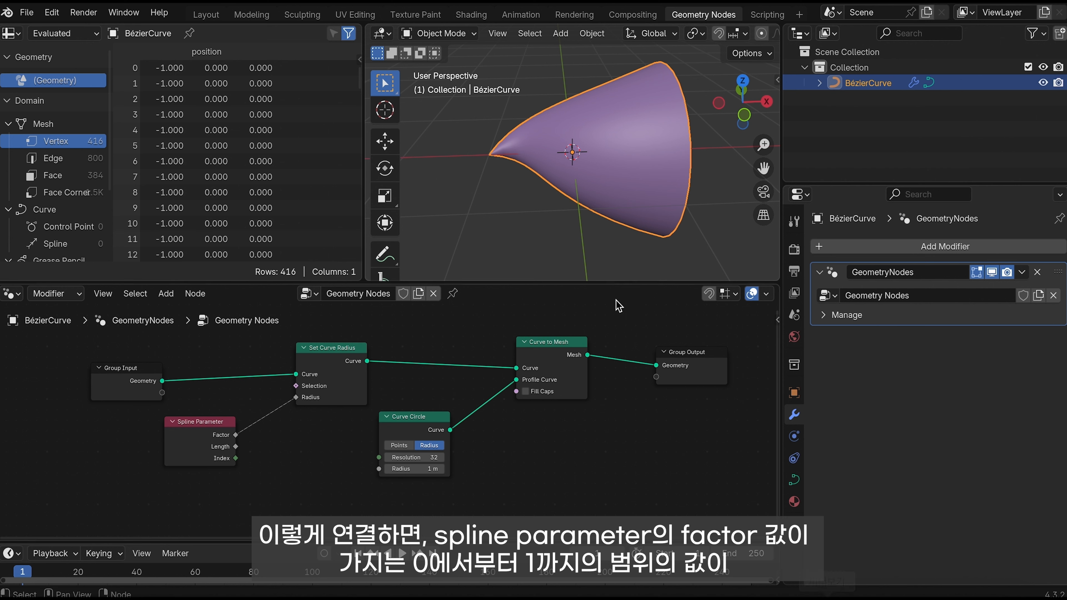
# Step: Annotate the narrow start and the wide end of the tapered mesh in the 3D viewport with freehand marks
pyautogui.click(385, 254)
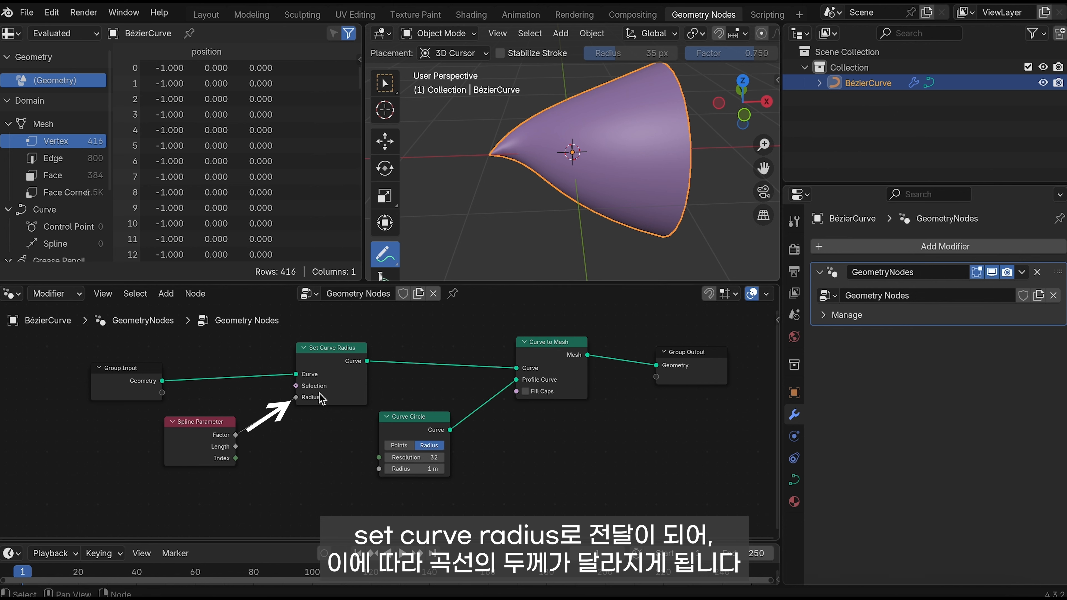
pyautogui.moveTo(504, 183); pyautogui.dragTo(491, 185)
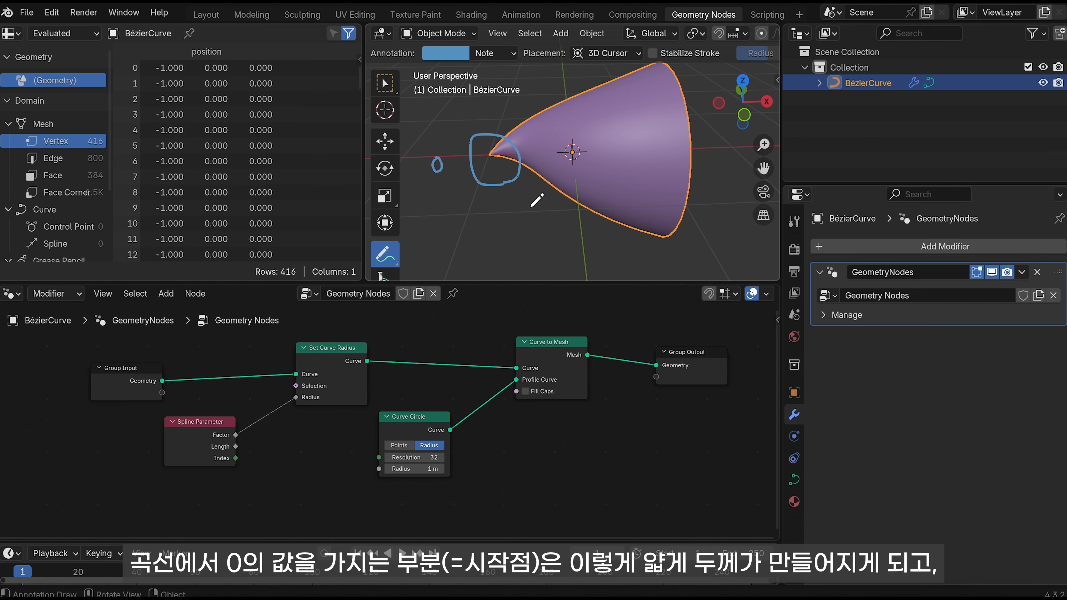
pyautogui.moveTo(664, 80); pyautogui.dragTo(724, 162)
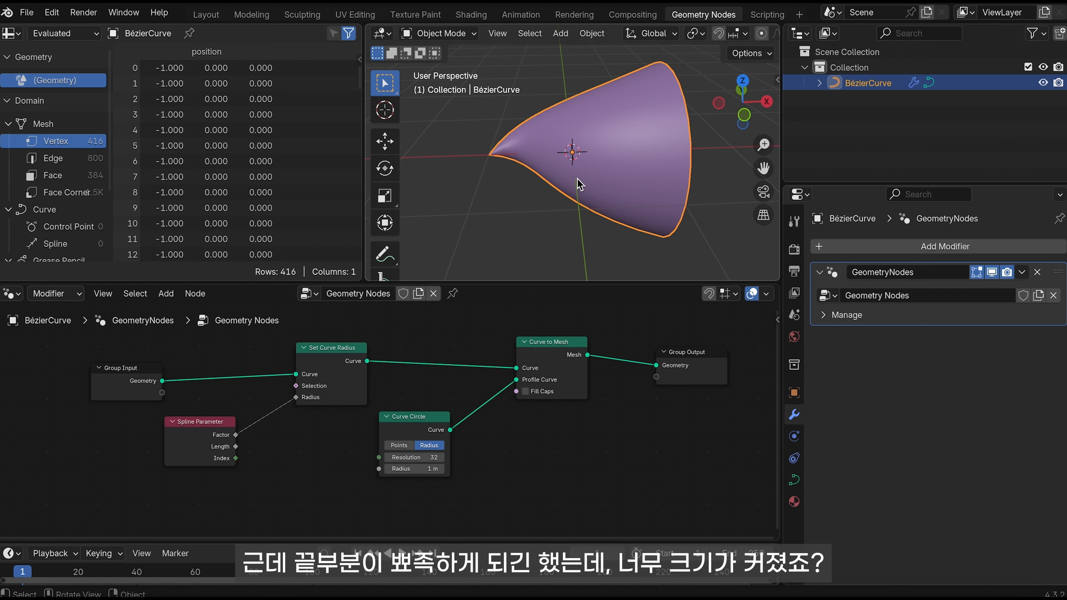
# Step: Set the Radius of the Curve Circle node to 0.1 m
pyautogui.moveTo(650, 194); pyautogui.dragTo(615, 211, button='middle')
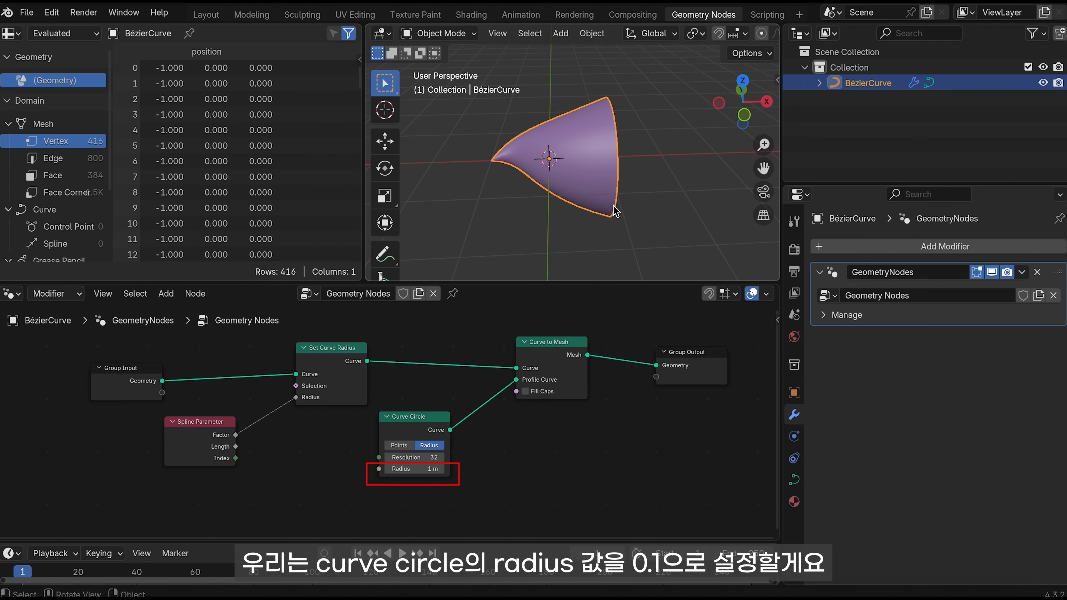
pyautogui.rightClick(502, 471)
pyautogui.click(424, 472)
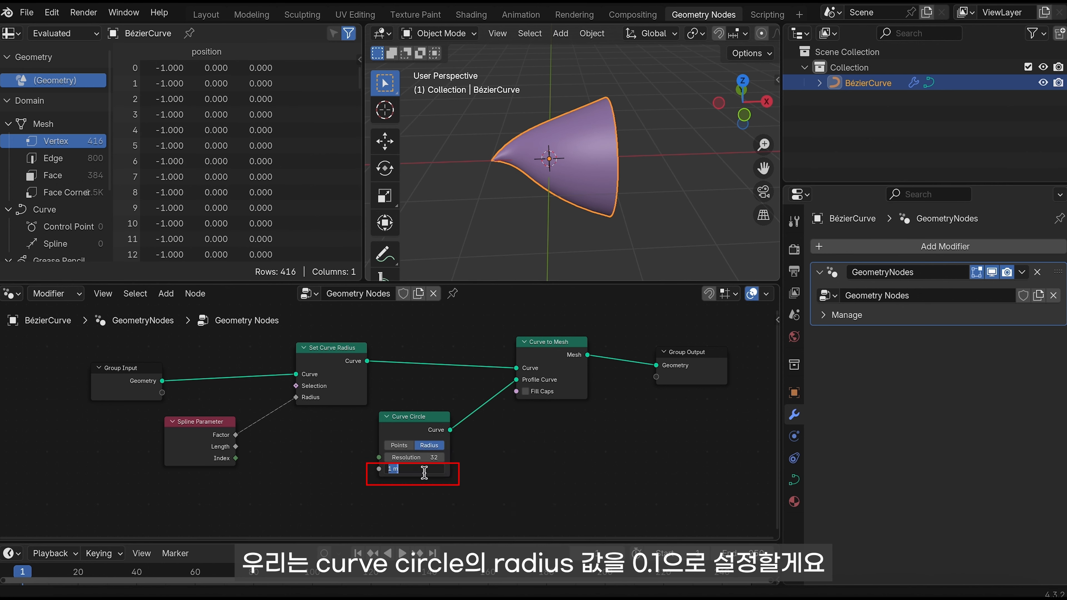
pyautogui.write('0.1')
pyautogui.press('Return')
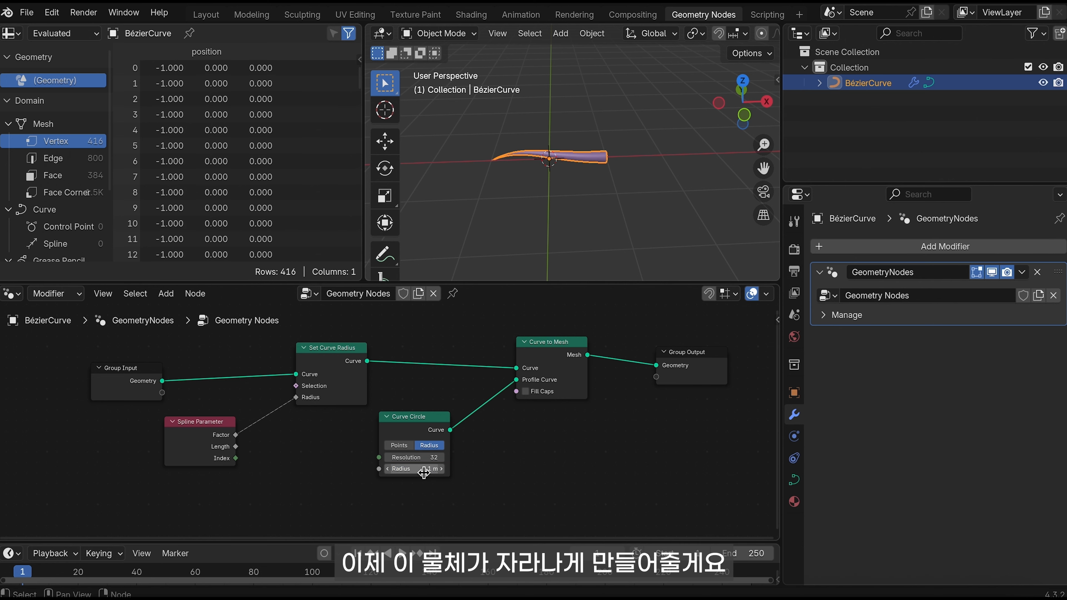
# Step: Try a Start value of 1.000 on the Trim Curve node and delete that node, keeping its neighbours linked
pyautogui.scroll(3, 604, 208)
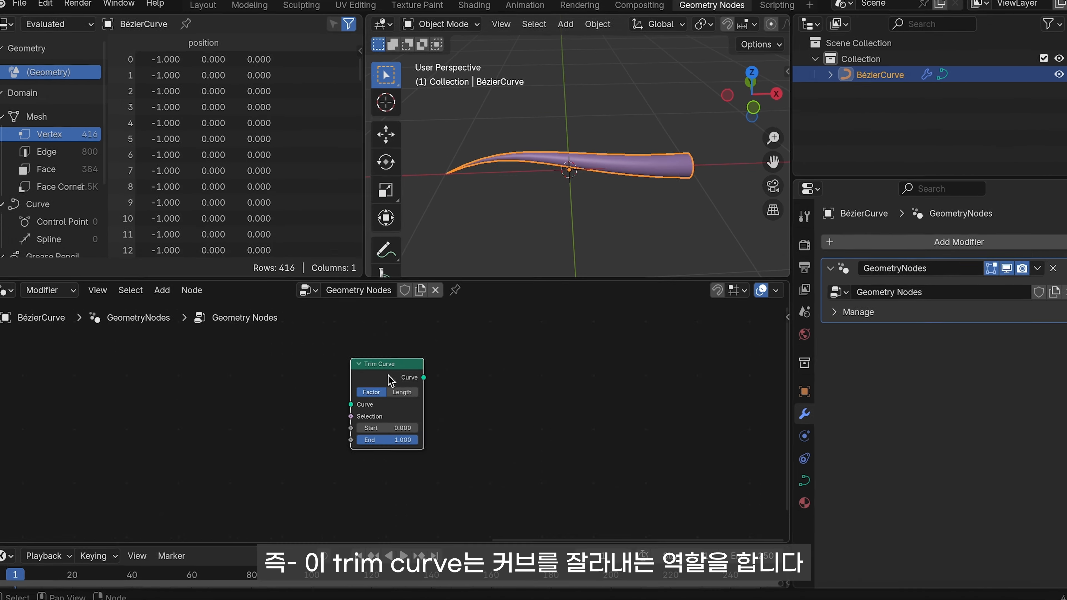
pyautogui.moveTo(185, 408); pyautogui.dragTo(217, 408)
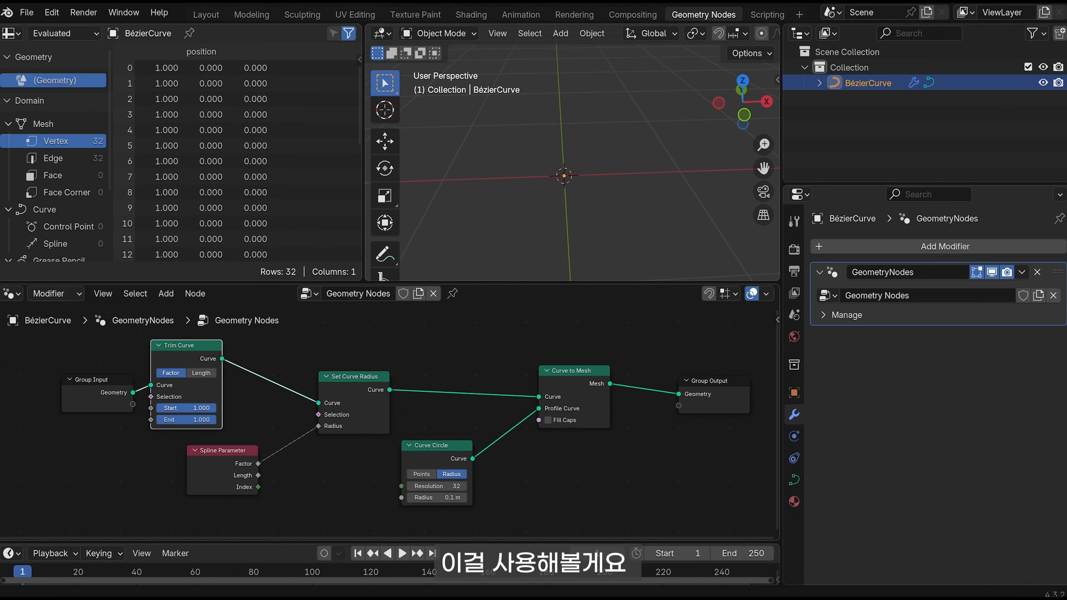
pyautogui.hotkey('ctrl', 'x')
# Step: Insert a Trim Curve node between Group Input and Set Curve Radius
pyautogui.hotkey('shift', 'a')
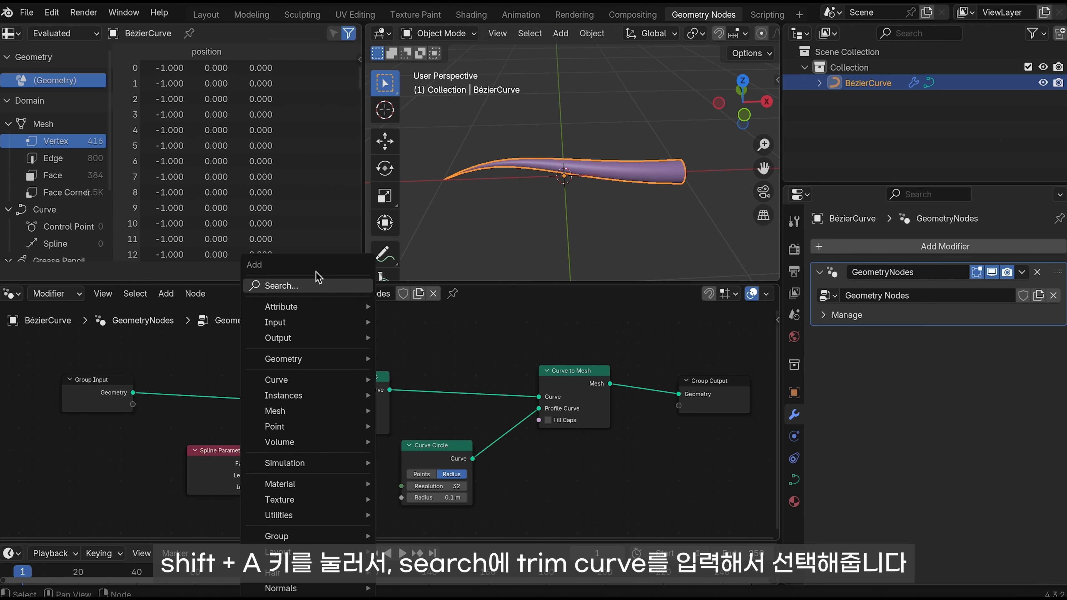
pyautogui.click(316, 281)
pyautogui.write('trim curve')
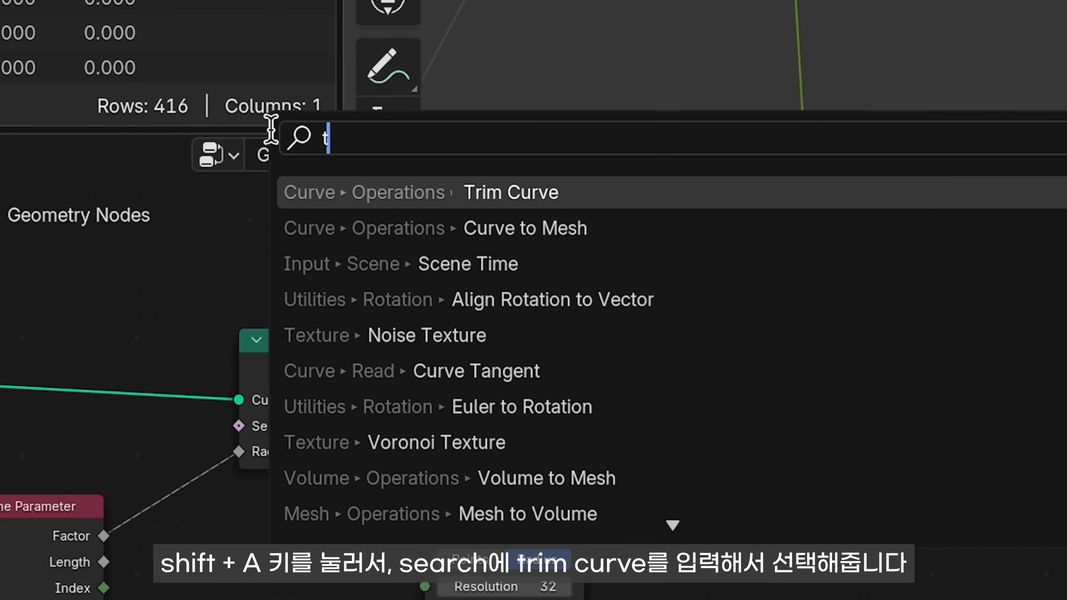
pyautogui.press('Return')
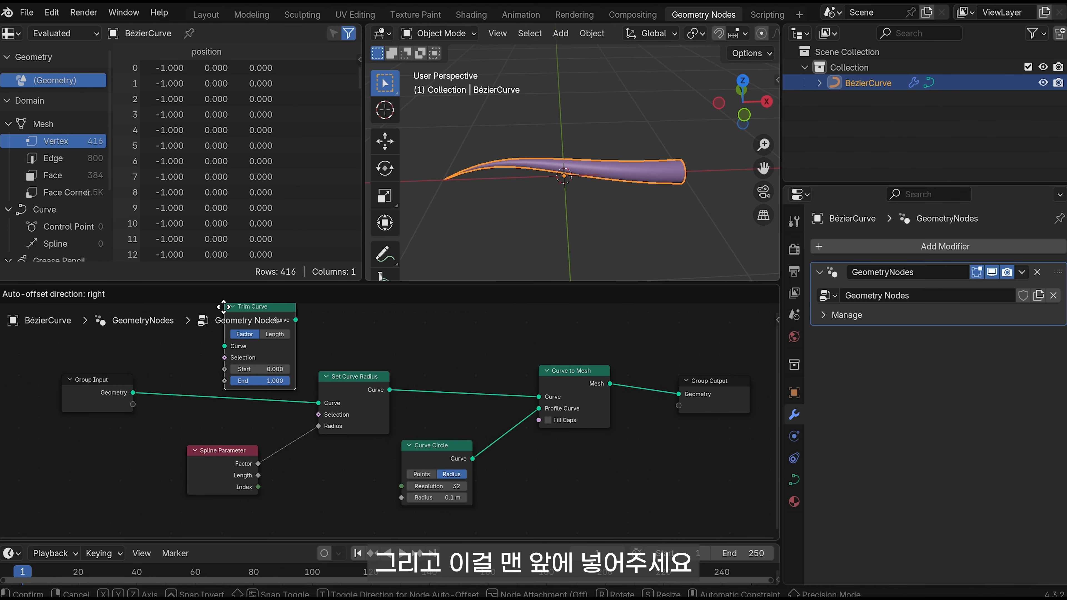
pyautogui.click(159, 341)
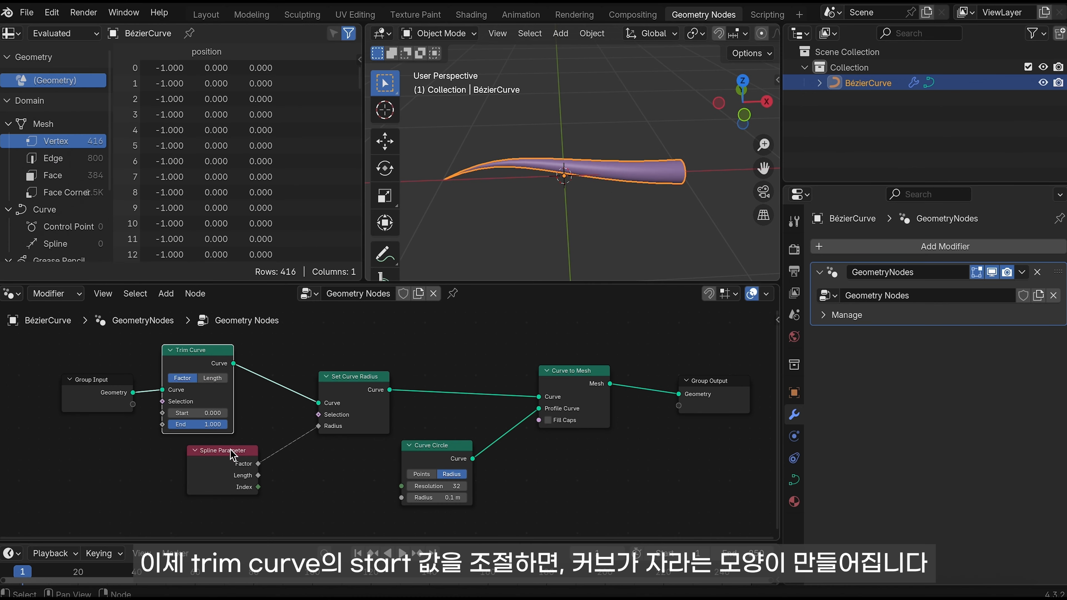
# Step: Move the Spline Parameter and Set Curve Radius nodes farther from Trim Curve, and try different Start values on Trim Curve
pyautogui.moveTo(231, 452); pyautogui.dragTo(288, 466)
pyautogui.moveTo(369, 388); pyautogui.dragTo(417, 363)
pyautogui.moveTo(185, 412); pyautogui.dragTo(235, 412)
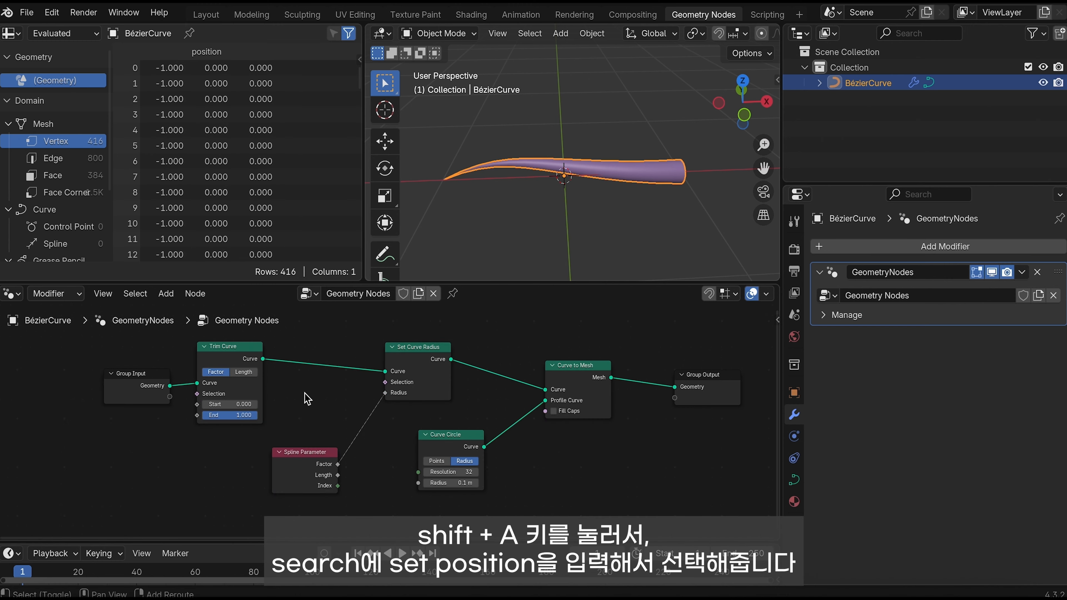
# Step: Insert a Set Position node between Trim Curve and Set Curve Radius
pyautogui.hotkey('shift', 'a')
pyautogui.moveTo(307, 397)
pyautogui.click(273, 286)
pyautogui.write('set po')
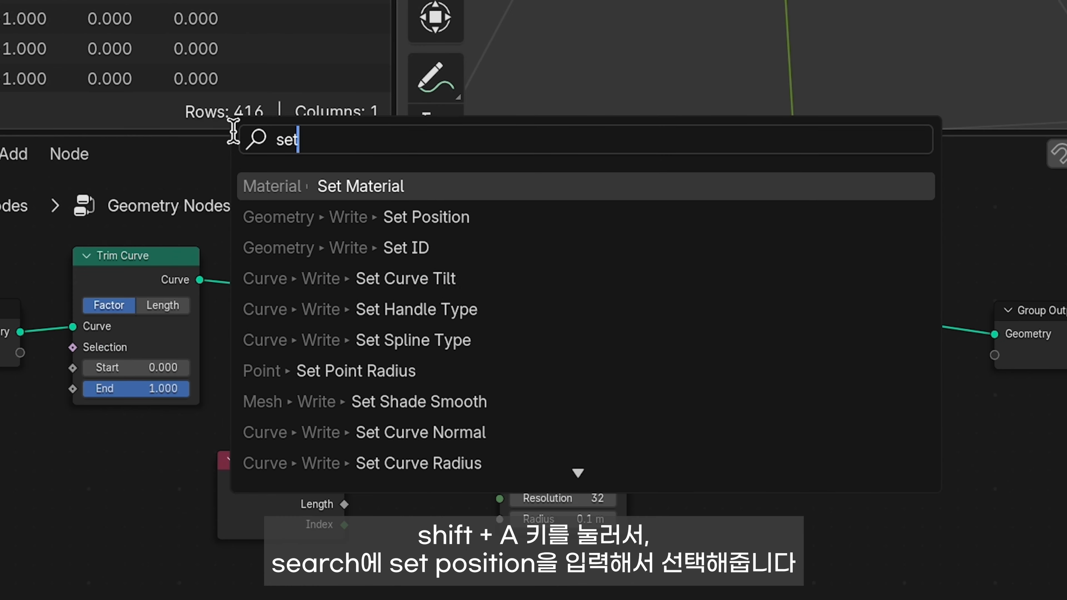
pyautogui.write('s')
pyautogui.press('Return')
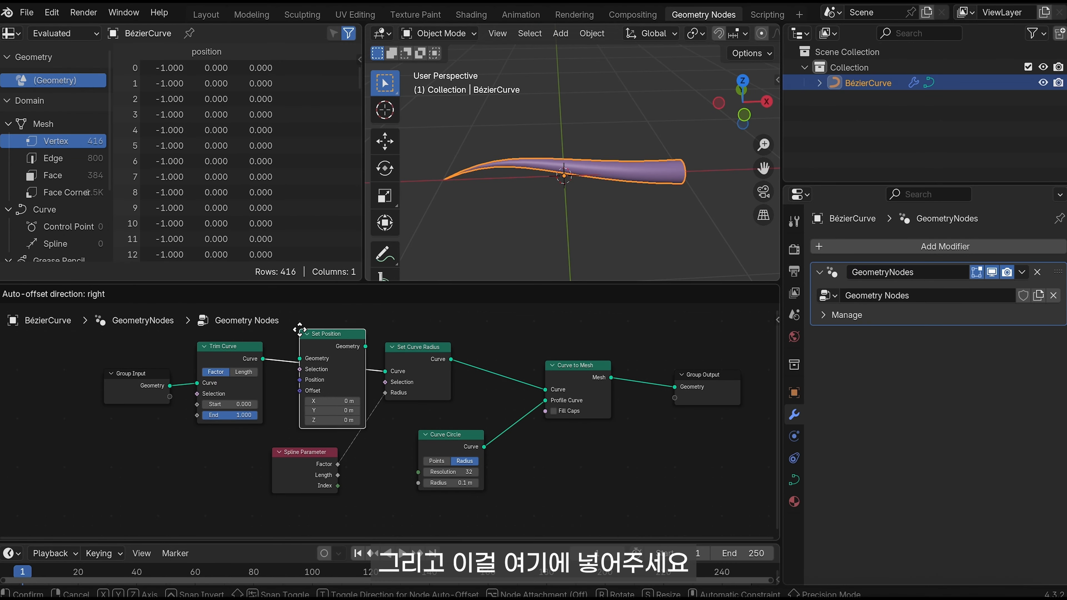
pyautogui.click(289, 332)
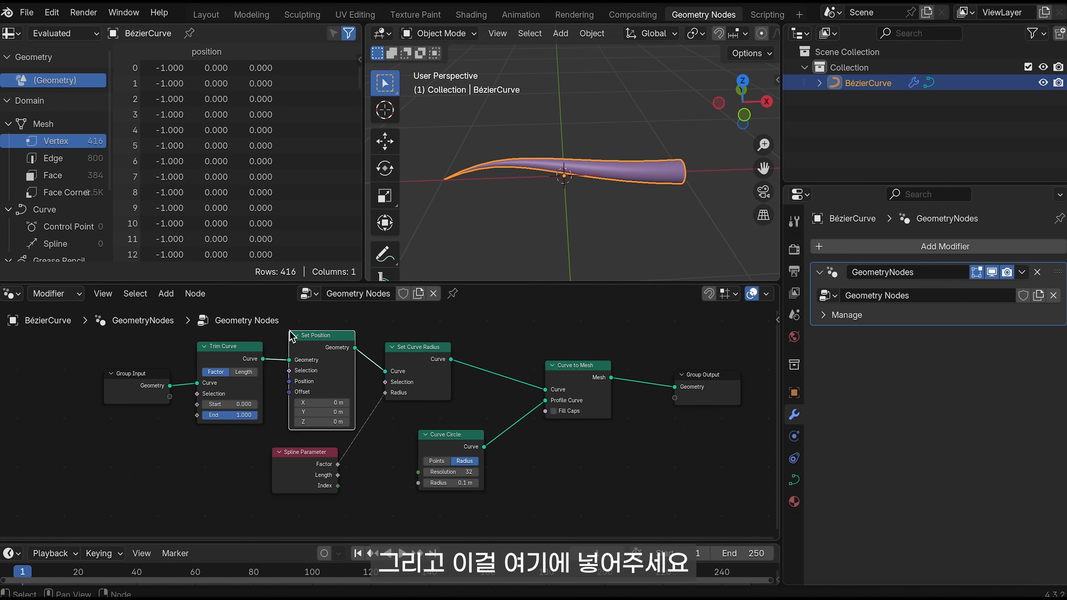
# Step: Space out the Set Curve Radius, Curve to Mesh, Curve Circle and Spline Parameter nodes to clear room beside Set Position
pyautogui.moveTo(449, 345); pyautogui.dragTo(451, 345)
pyautogui.click(519, 337)
pyautogui.moveTo(589, 391); pyautogui.dragTo(638, 375)
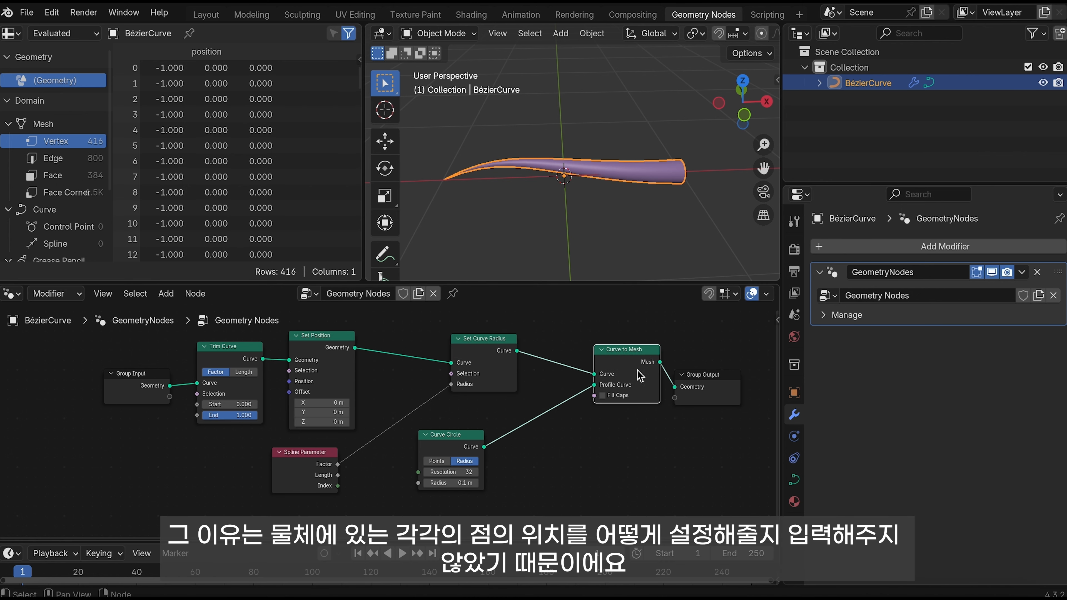
pyautogui.moveTo(452, 442); pyautogui.dragTo(533, 429)
pyautogui.moveTo(298, 459); pyautogui.dragTo(414, 442)
pyautogui.moveTo(478, 380); pyautogui.dragTo(497, 377)
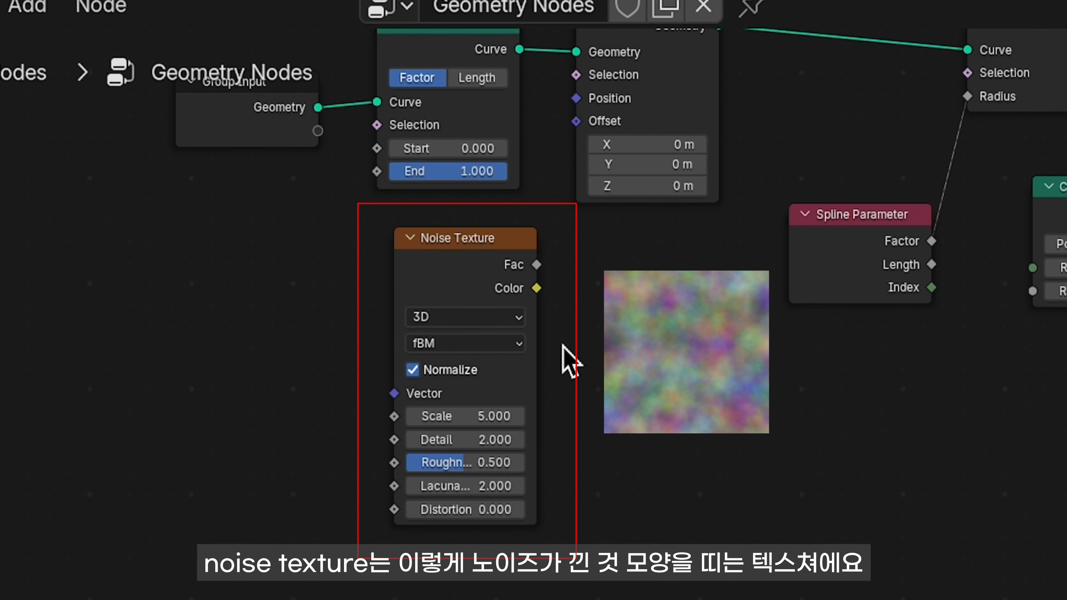
# Step: Delete the unconnected Noise Texture node below Trim Curve
pyautogui.moveTo(583, 362)
pyautogui.mouseDown(button='middle')
pyautogui.moveTo(520, 460)
pyautogui.moveTo(492, 443)
pyautogui.mouseUp(button='middle')
pyautogui.scroll(-1, 555, 486)
pyautogui.click(391, 351)
pyautogui.press('x')
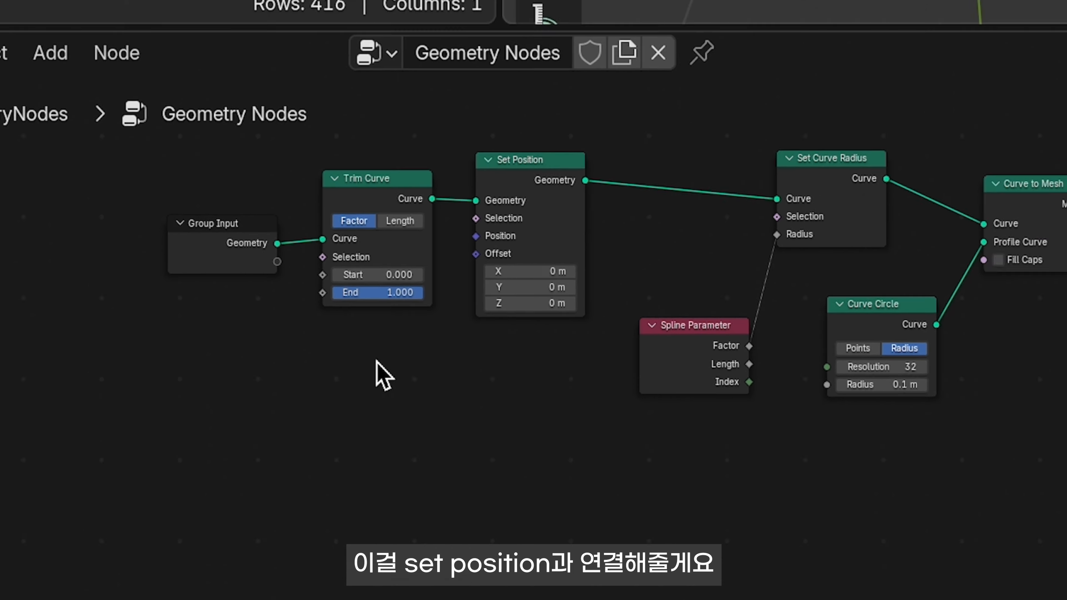
# Step: Add a Noise Texture node and place it below the Trim Curve node
pyautogui.hotkey('shift', 'a')
pyautogui.click(385, 12)
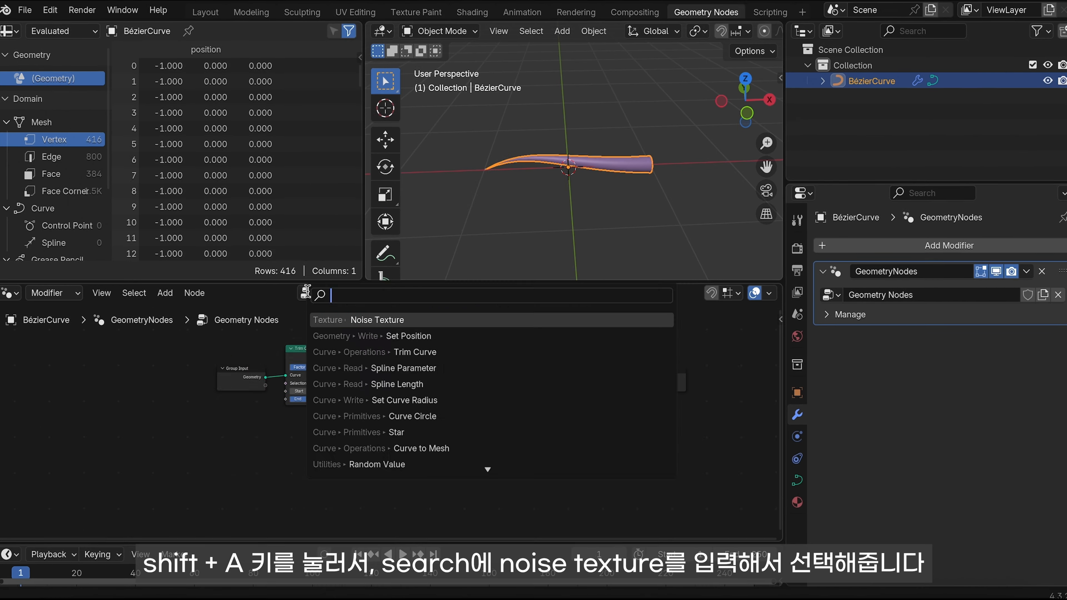
pyautogui.write('noise tex')
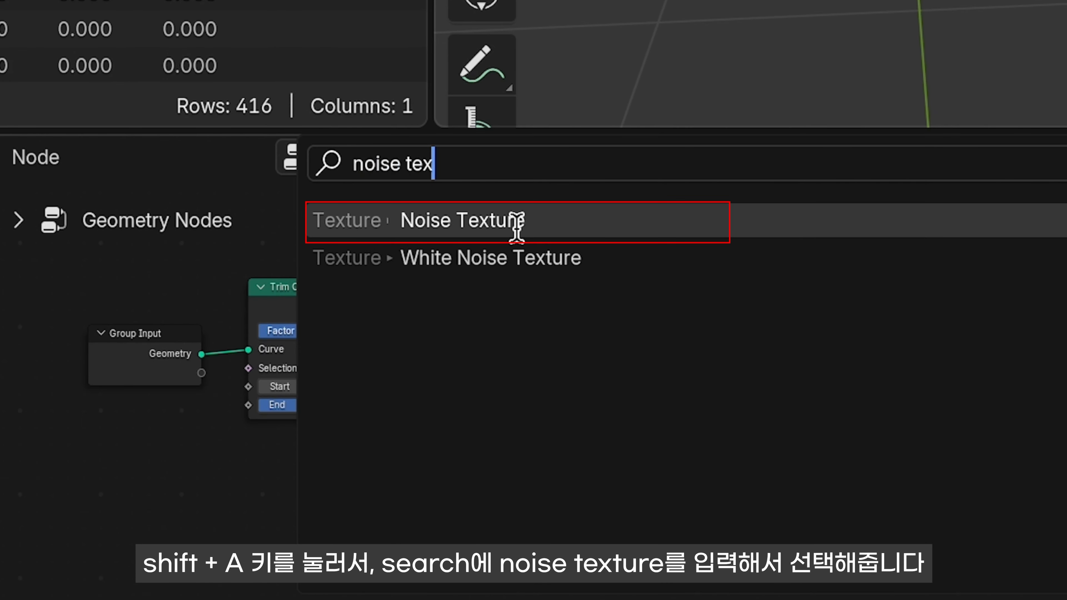
pyautogui.click(517, 221)
pyautogui.click(263, 446)
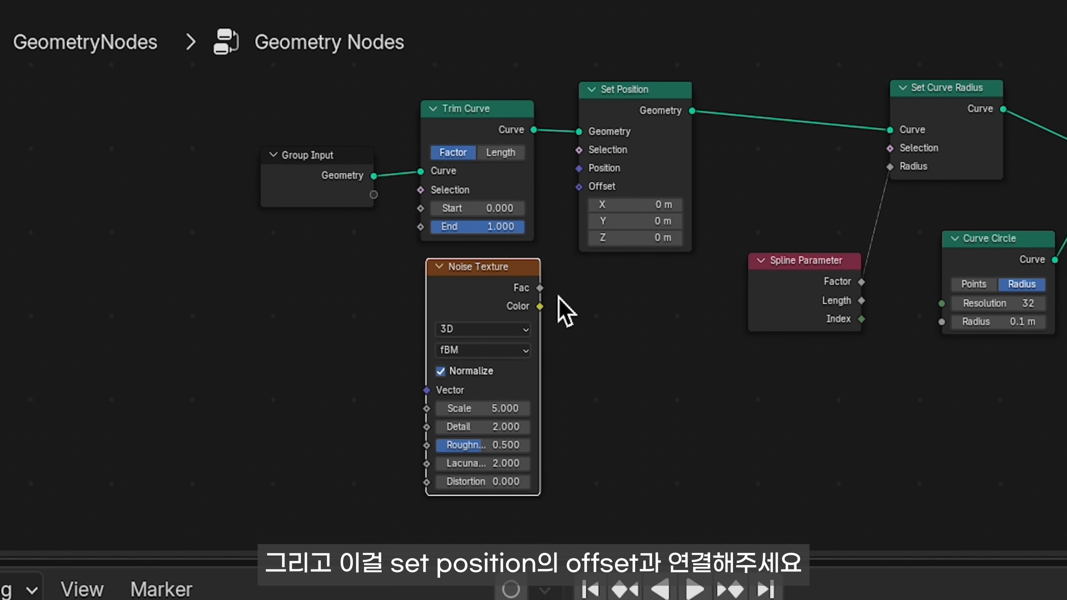
# Step: Connect the Noise Texture's Color output to the Offset input of Set Position
pyautogui.moveTo(539, 306); pyautogui.dragTo(593, 190)
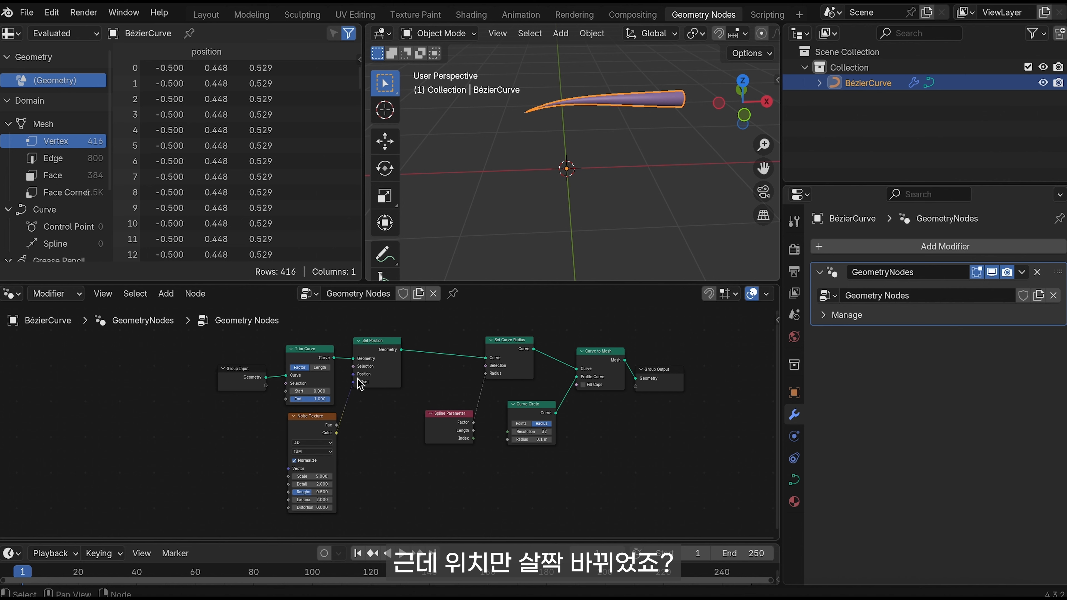
# Step: Toggle muting of the Noise Texture node on and off to compare the curve with and without the offset
pyautogui.click(318, 439)
pyautogui.press('m')
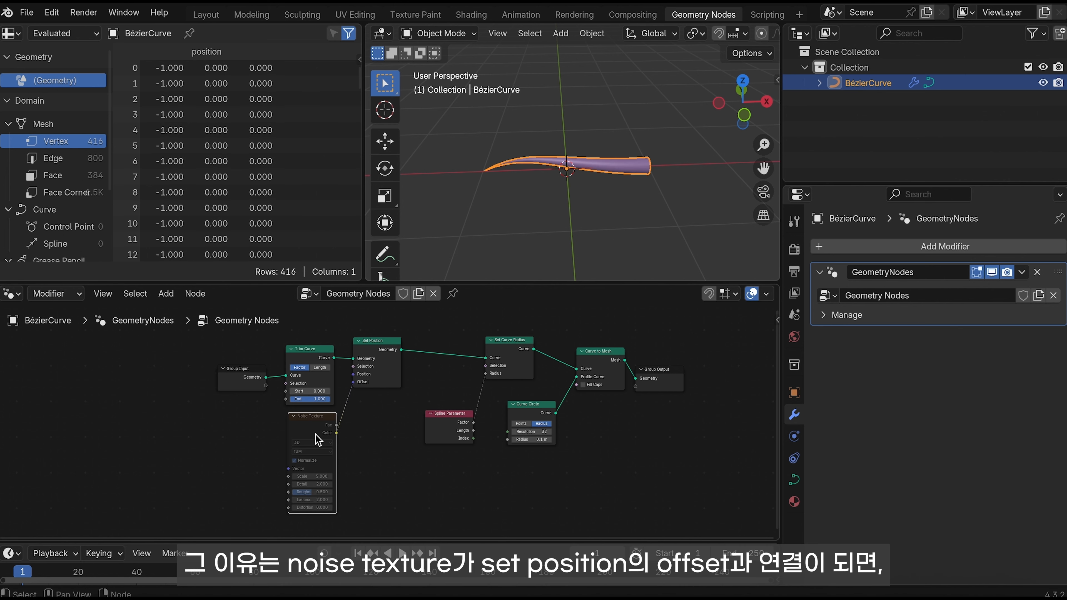
pyautogui.press('m')
pyautogui.press('m')
pyautogui.press('m')
pyautogui.press('m')
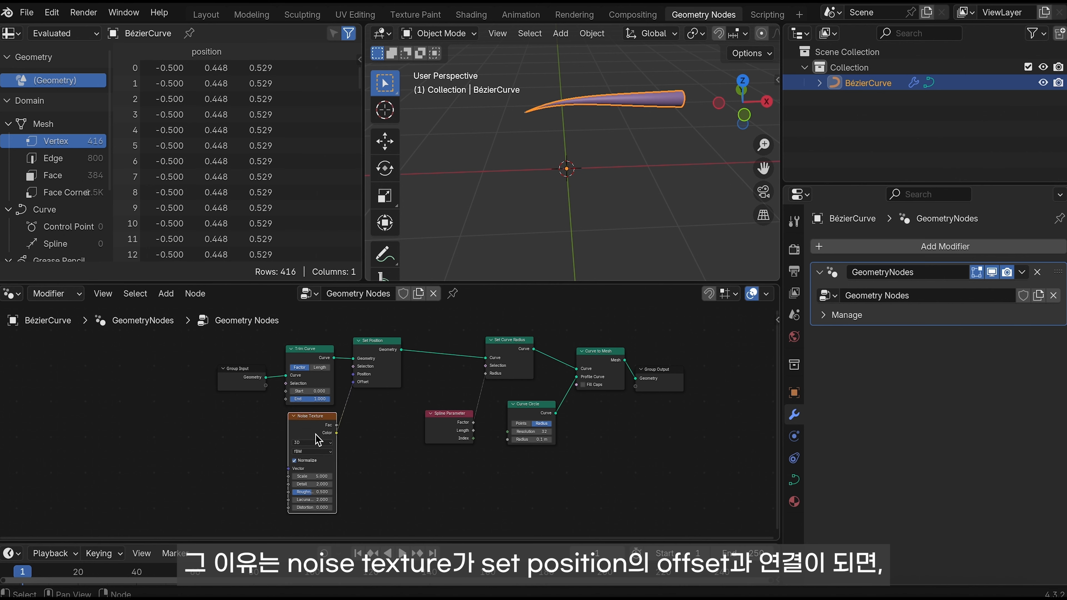
pyautogui.press('m')
pyautogui.press('m')
pyautogui.press('m')
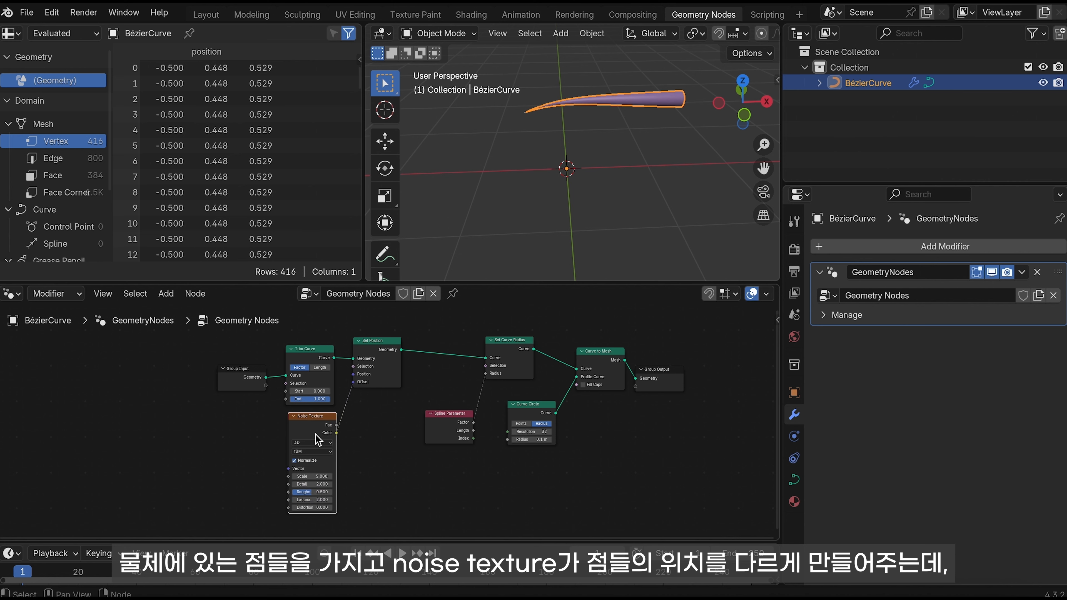
pyautogui.press('m')
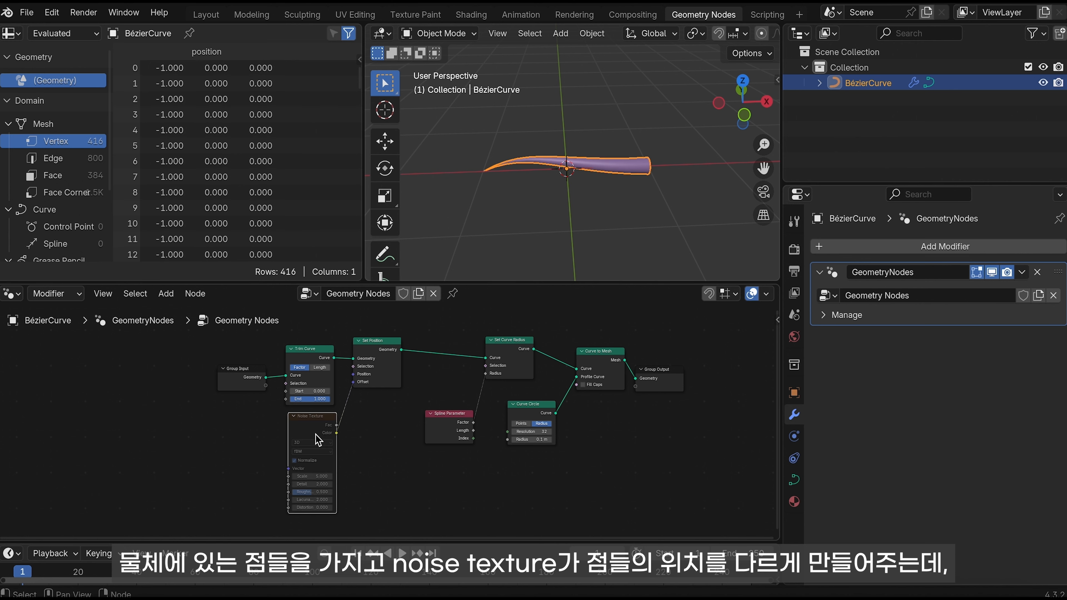
pyautogui.press('m')
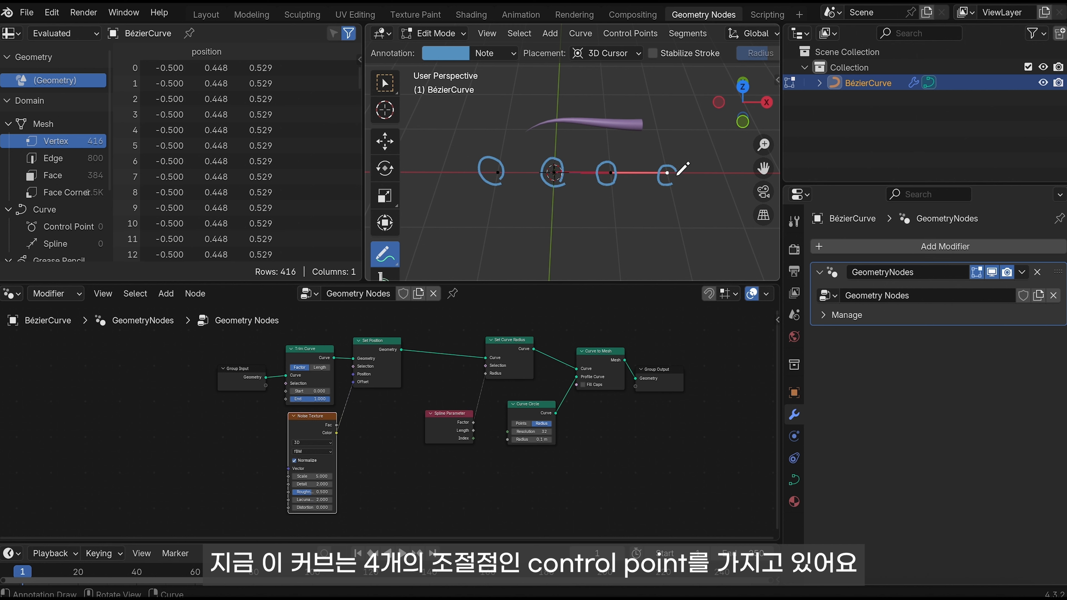
# Step: Circle the control point at the curve's thick end with a freehand annotation
pyautogui.moveTo(677, 174); pyautogui.dragTo(674, 166)
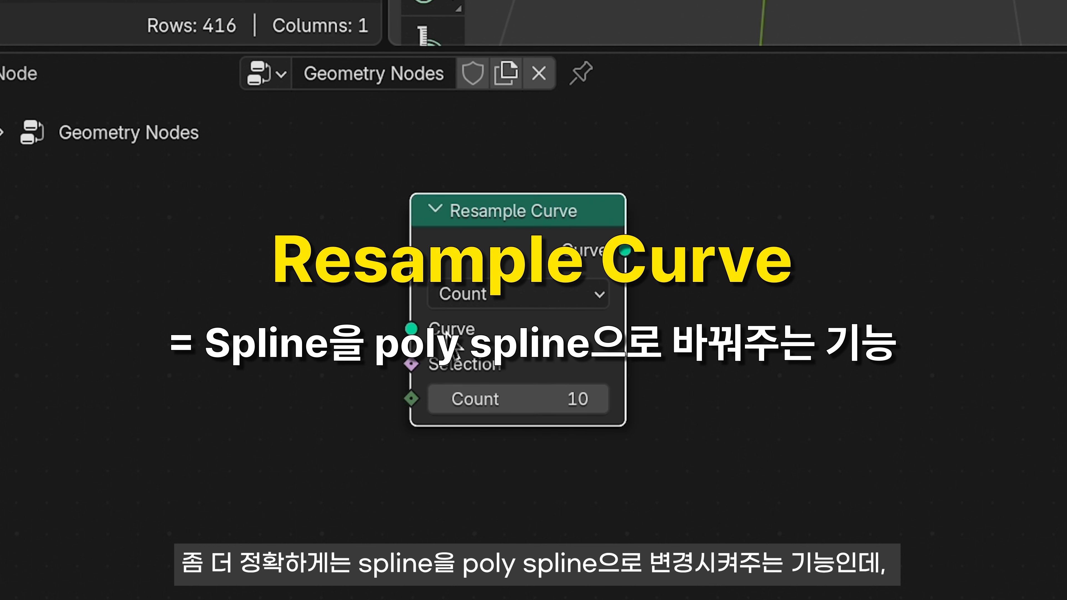
# Step: Add a Resample Curve node and insert it between Trim Curve and Set Position
pyautogui.moveTo(461, 356)
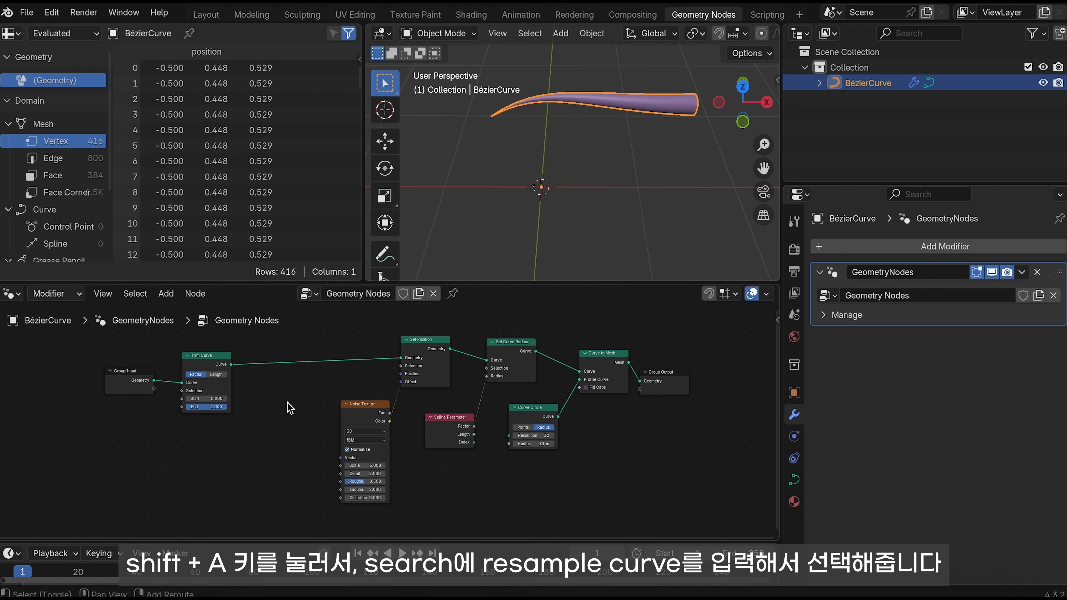
pyautogui.hotkey('shift', 'a')
pyautogui.click(281, 295)
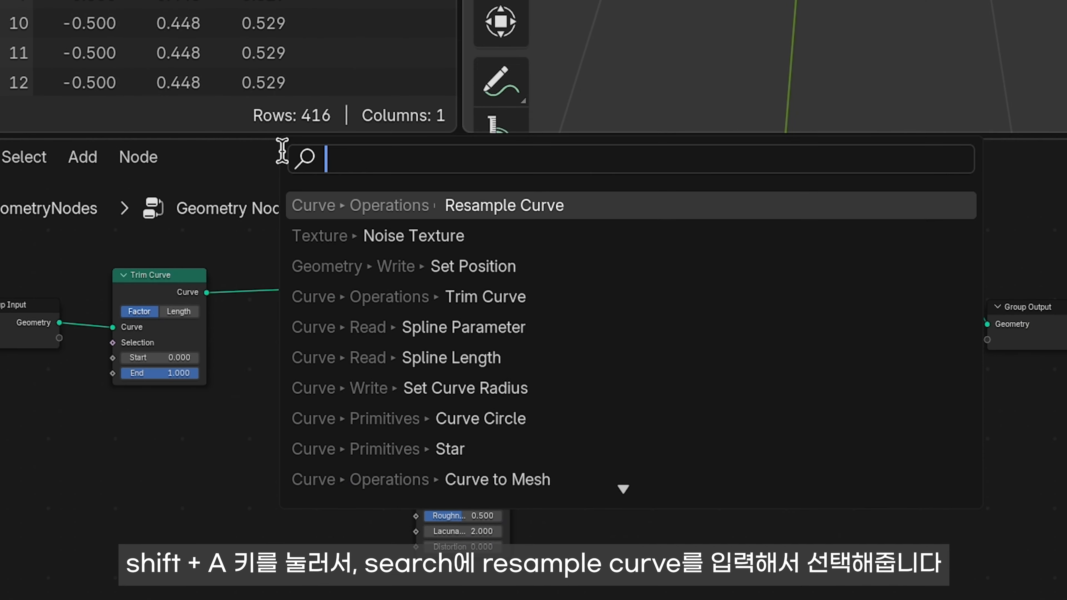
pyautogui.write('resampl')
pyautogui.press('Return')
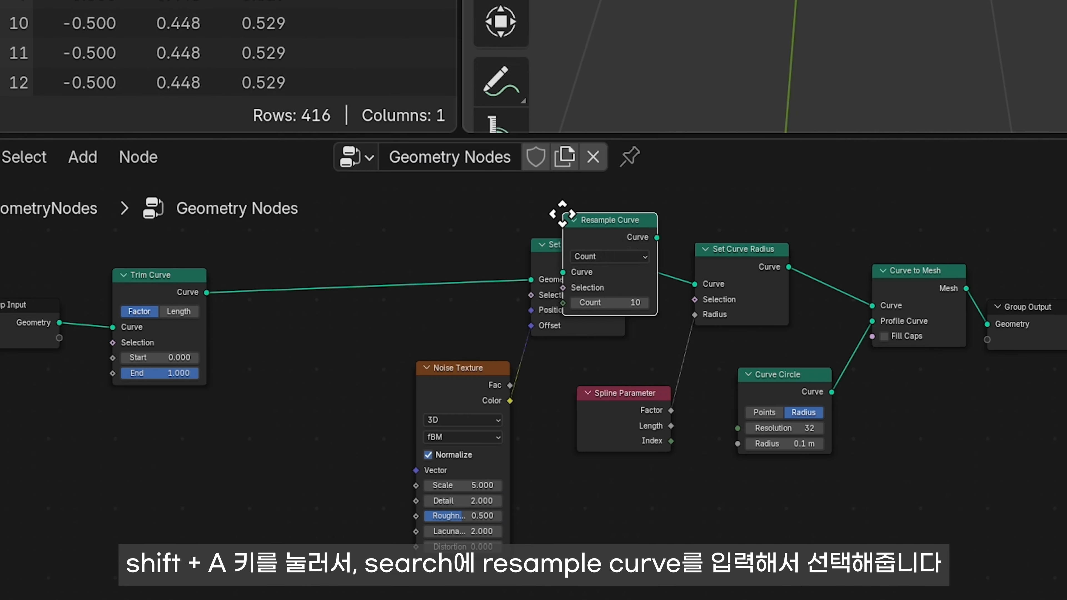
pyautogui.click(296, 268)
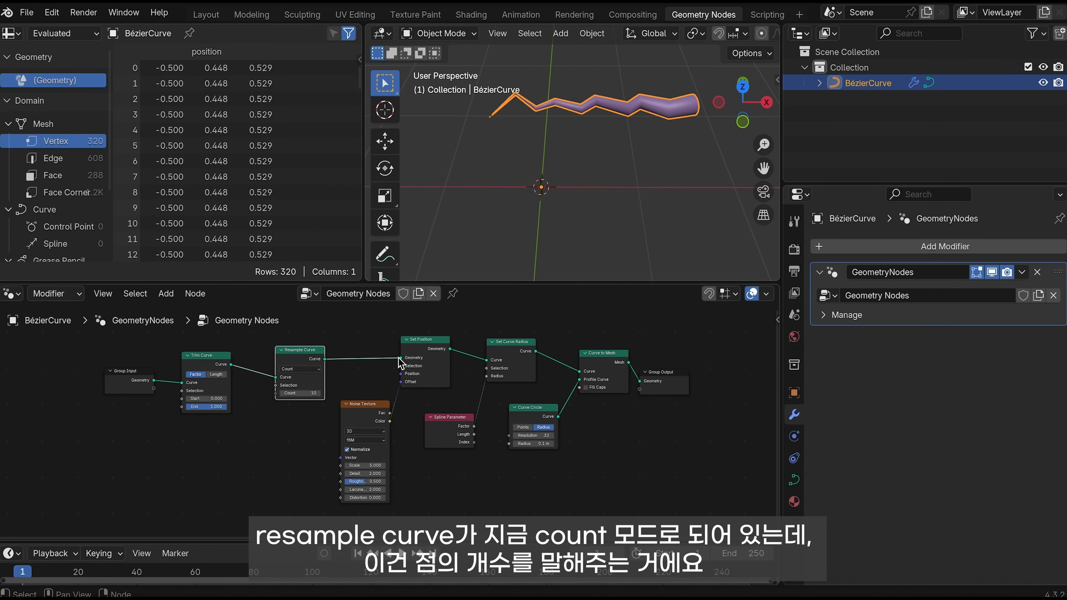
# Step: Set the Resample Curve node's Count to 20
pyautogui.keyDown('shift'); pyautogui.moveTo(562, 153); pyautogui.dragTo(566, 197, button='middle'); pyautogui.keyUp('shift')
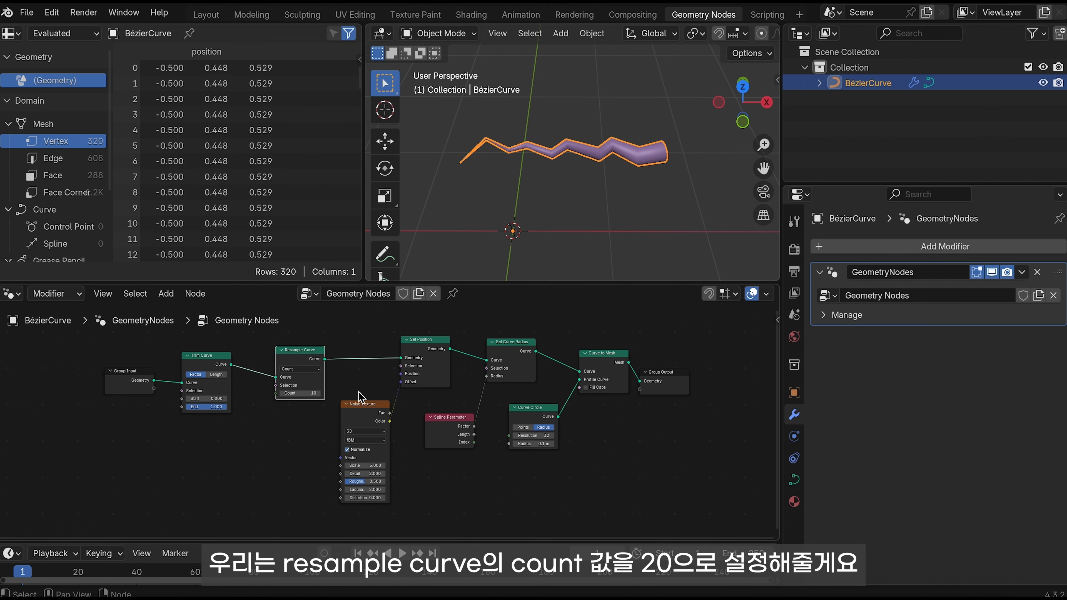
pyautogui.doubleClick(299, 392)
pyautogui.write('20')
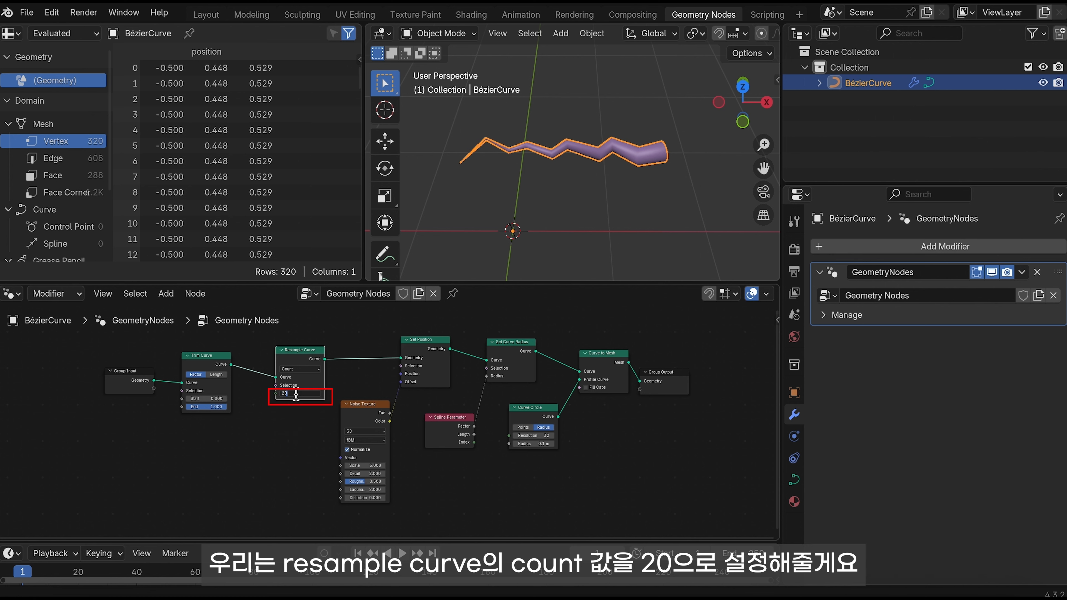
pyautogui.press('Return')
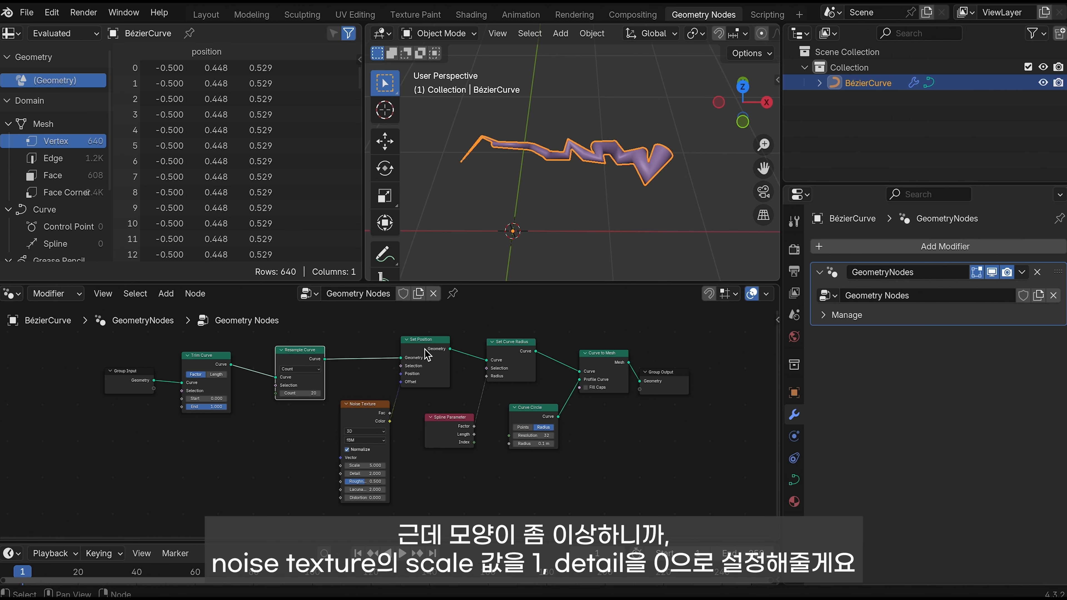
# Step: Set the Noise Texture's Scale to 1 and its Detail to 0
pyautogui.doubleClick(363, 465)
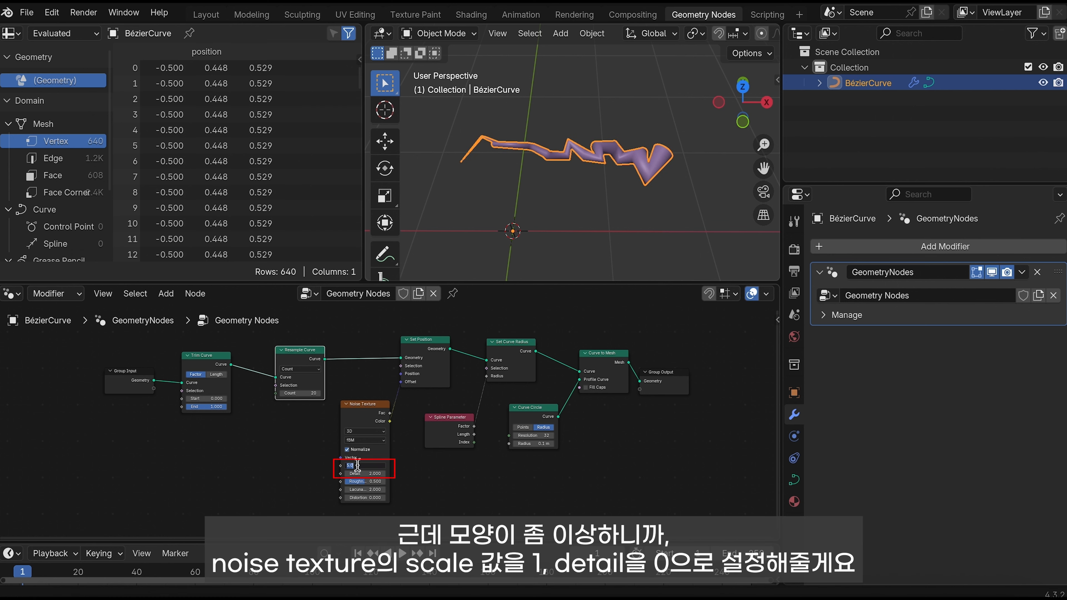
pyautogui.write('1')
pyautogui.press('Return')
pyautogui.doubleClick(371, 473)
pyautogui.press('BackSpace')
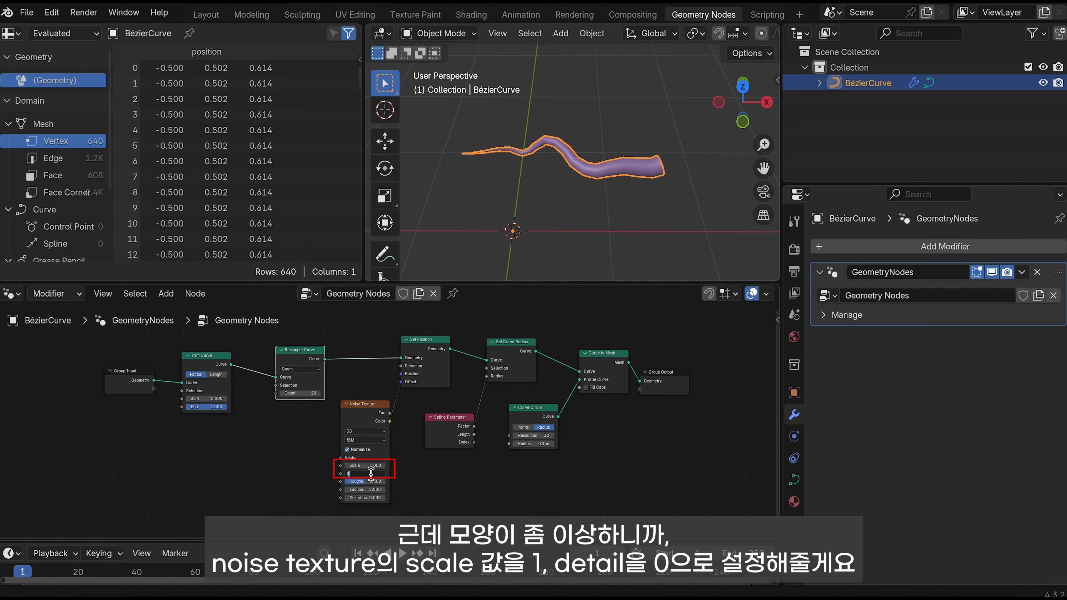
pyautogui.write('0')
pyautogui.press('Return')
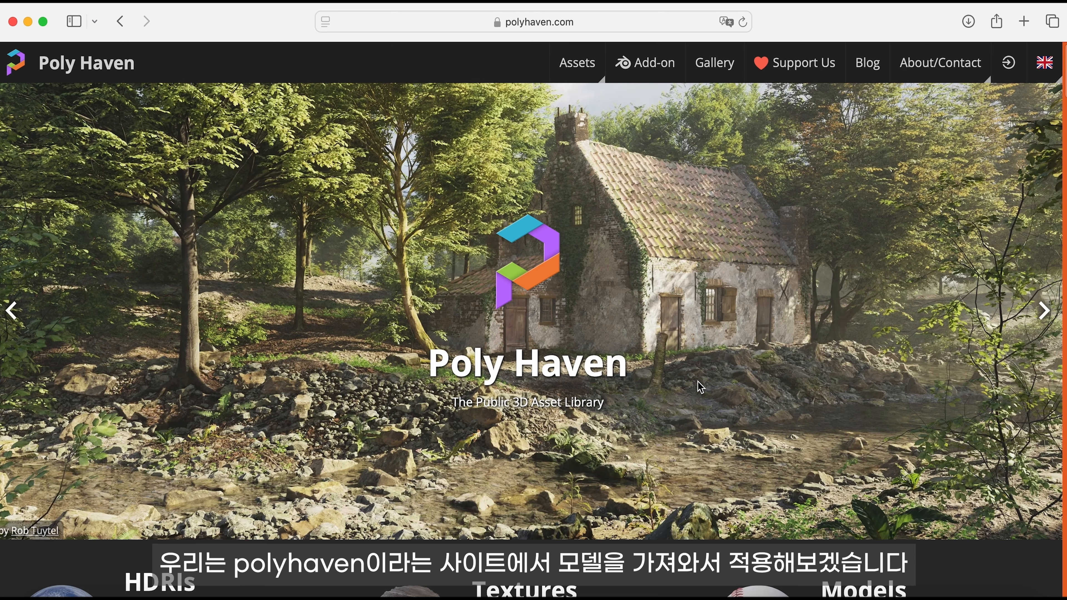
# Step: Switch to the Poly Haven website in the browser and look over its home page sections and free-use terms
pyautogui.scroll(-1, 506, 417)
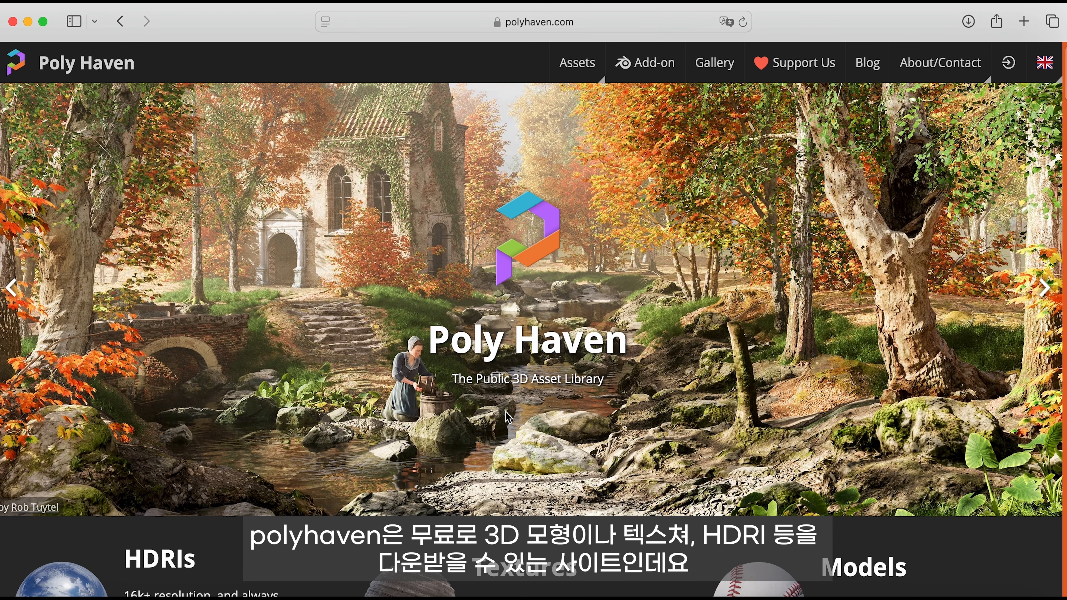
pyautogui.scroll(-10, 508, 417)
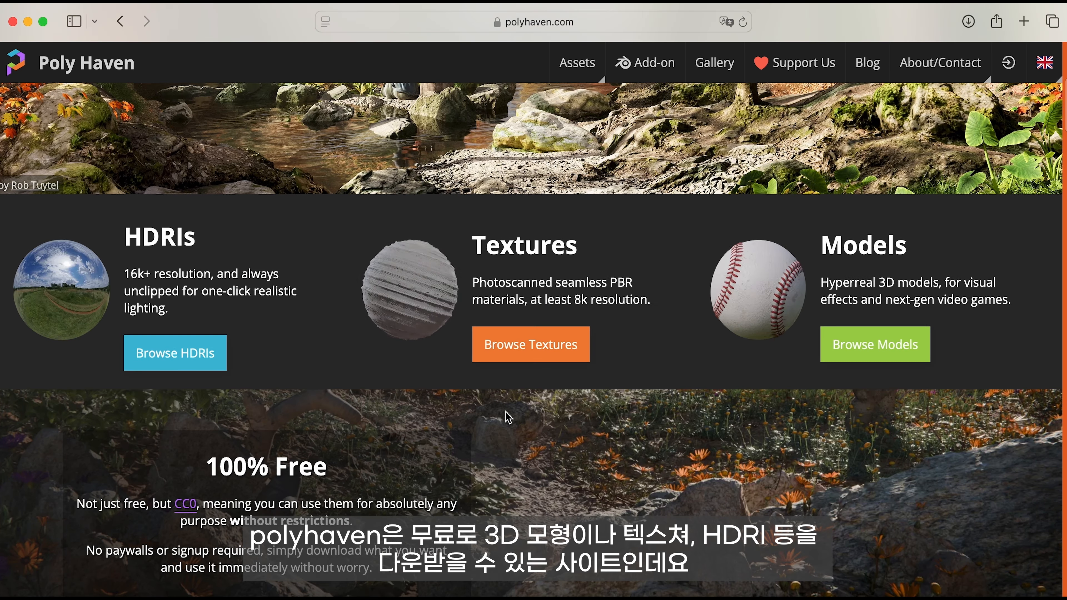
pyautogui.scroll(10, 508, 418)
pyautogui.scroll(-10, 508, 417)
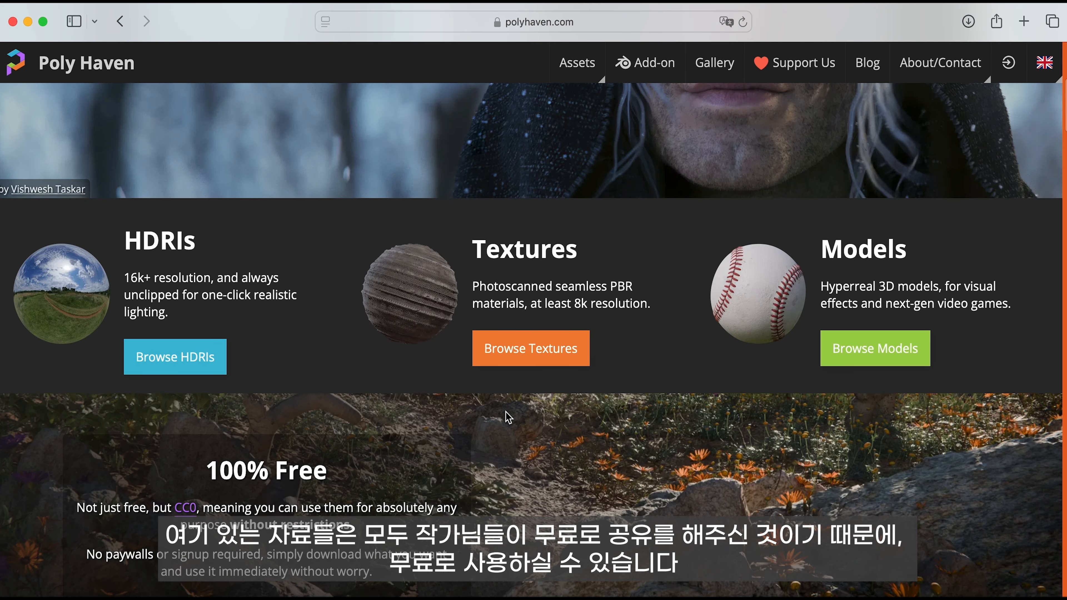
pyautogui.scroll(-8, 508, 417)
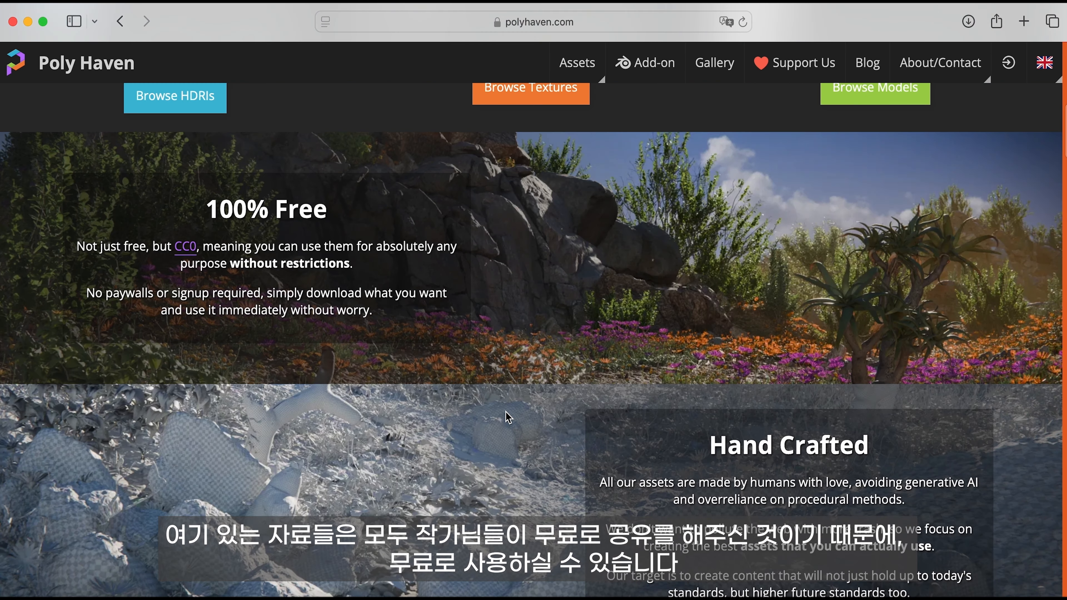
pyautogui.scroll(18, 508, 418)
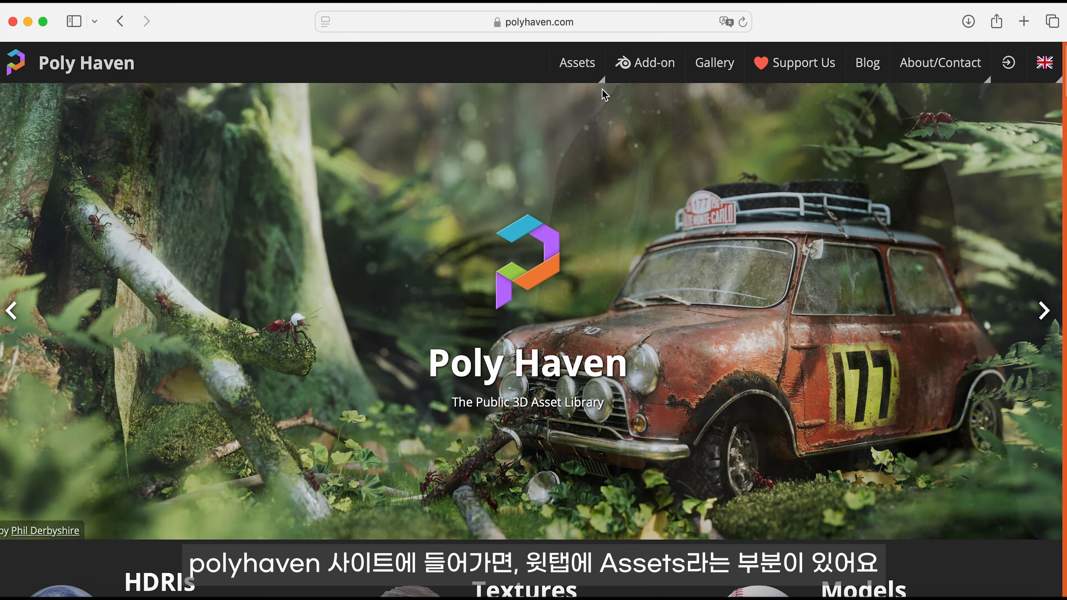
# Step: Browse Poly Haven's Nature models and open the Anthurium Botany 01 page
pyautogui.moveTo(589, 77)
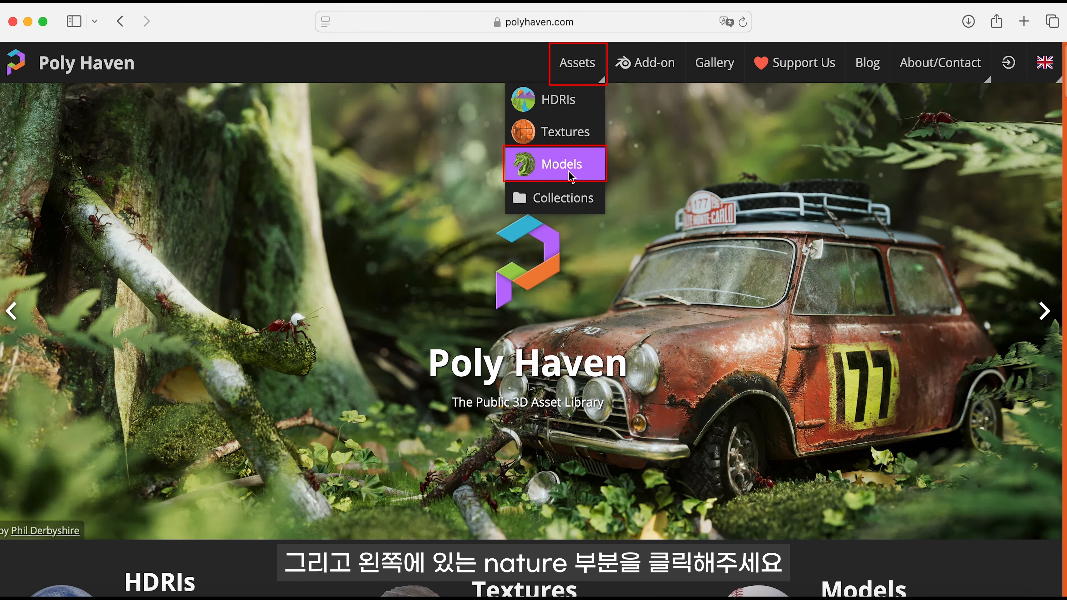
pyautogui.click(563, 165)
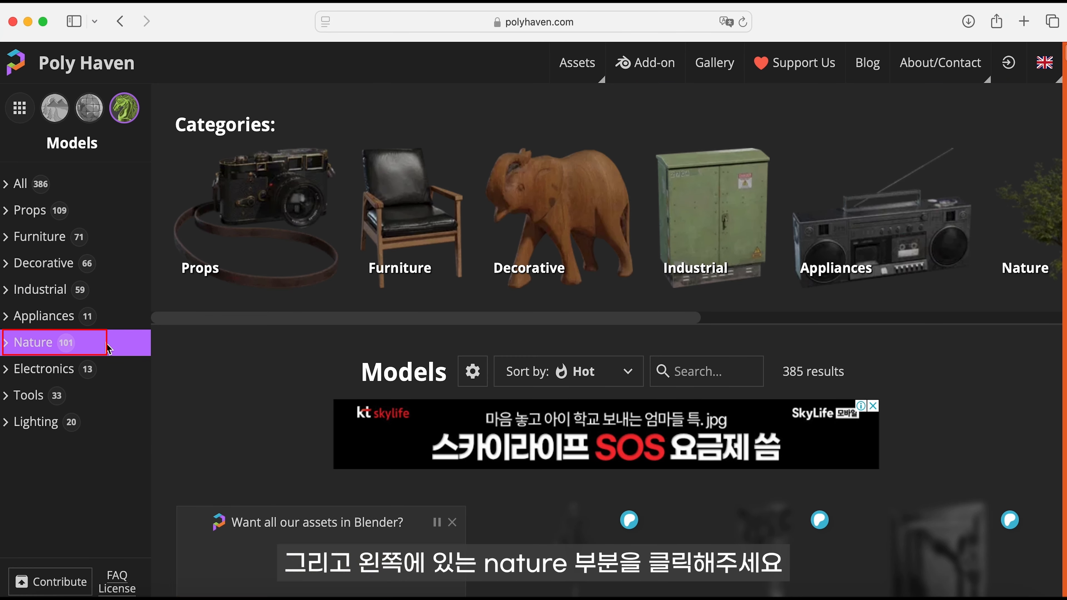
pyautogui.click(70, 344)
pyautogui.scroll(-5, 657, 468)
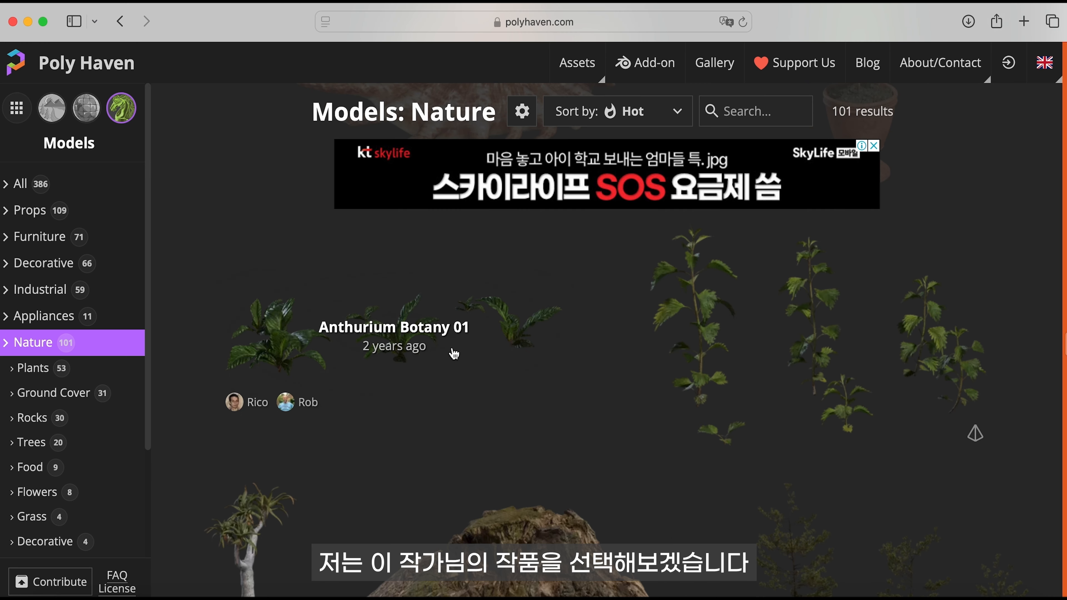
pyautogui.click(455, 353)
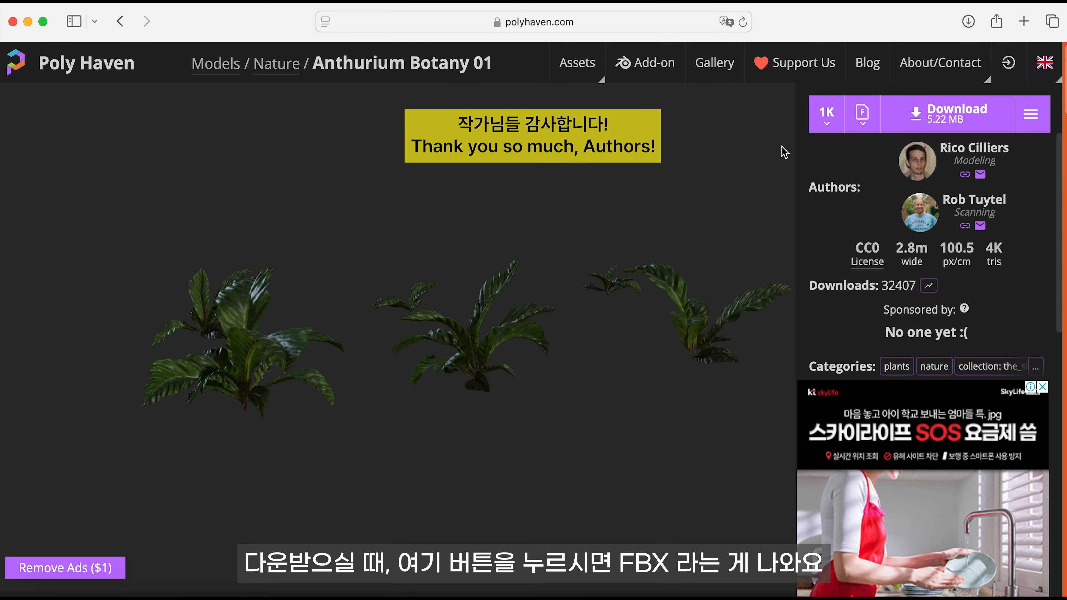
# Step: Download the Anthurium Botany 01 model in FBX format at 1K resolution
pyautogui.click(866, 134)
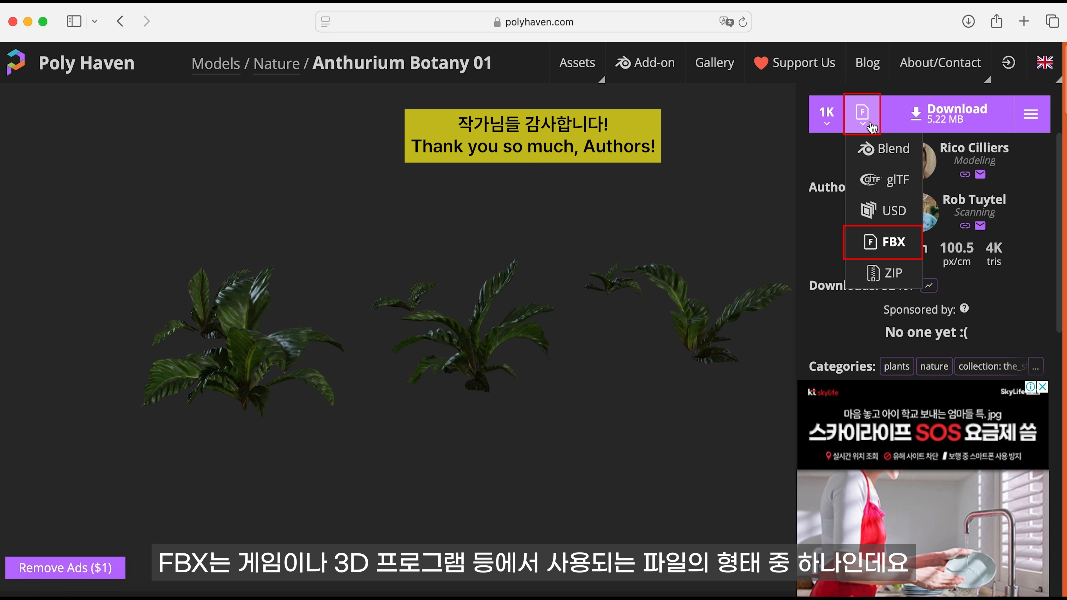
pyautogui.click(889, 248)
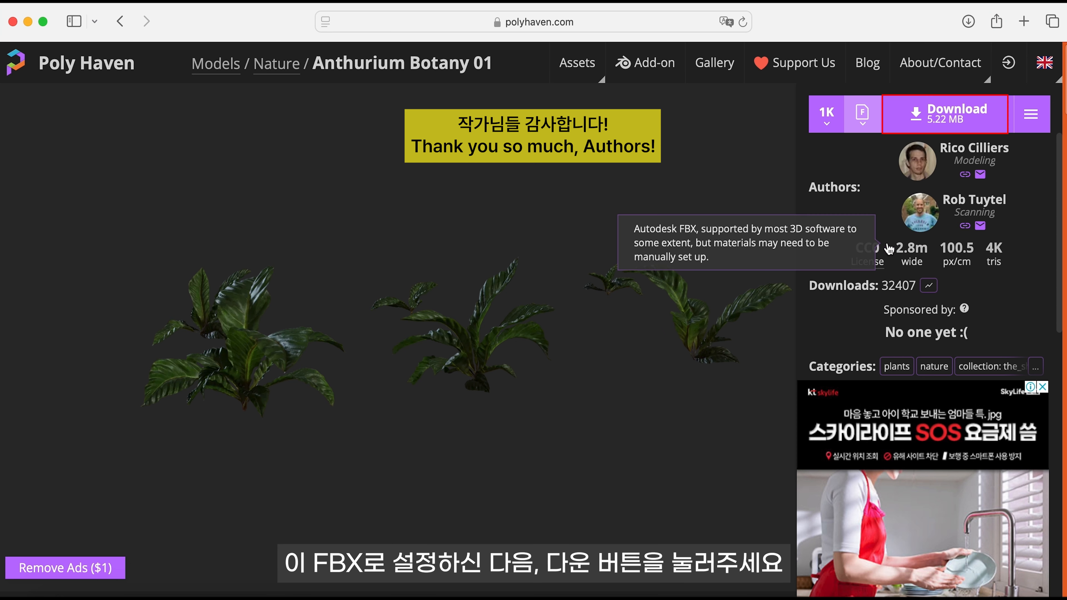
pyautogui.click(976, 126)
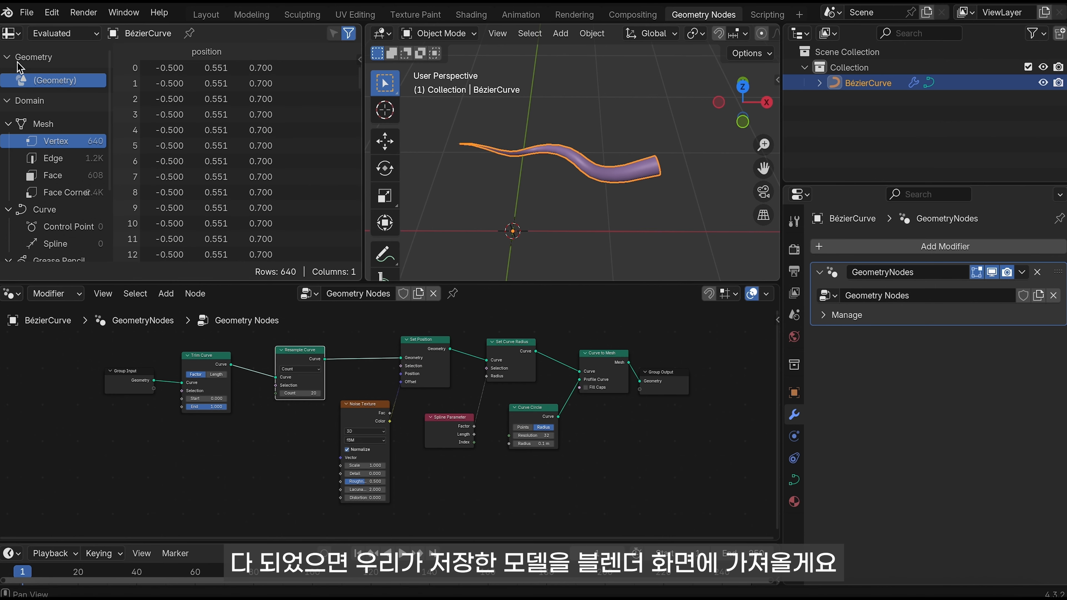
# Step: Switch back to Blender and import the anthurium_botany FBX file from the Unknown-10 folder
pyautogui.click(29, 16)
pyautogui.moveTo(108, 237)
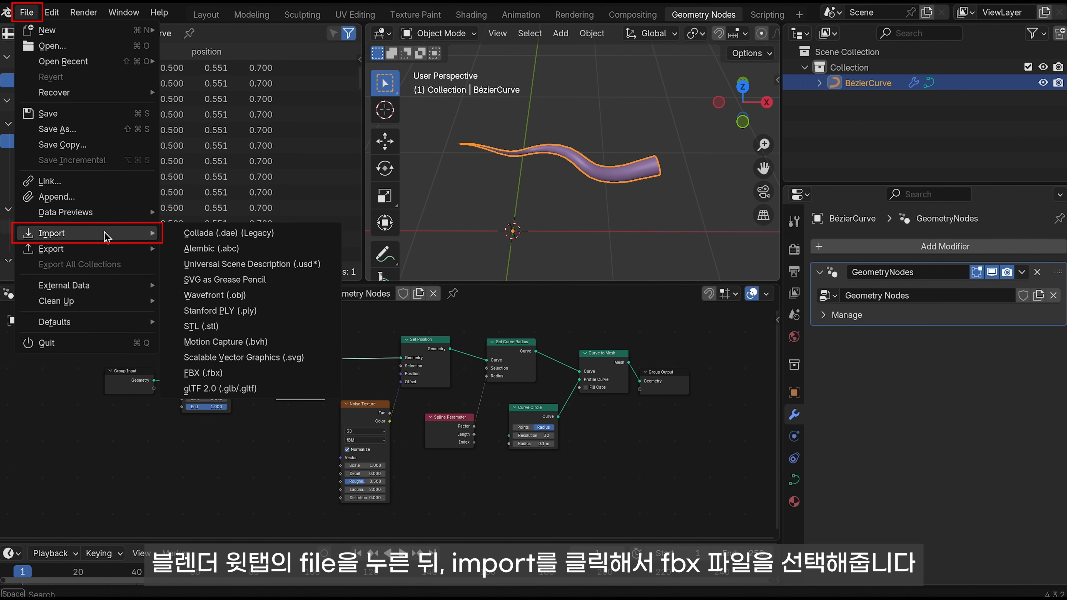
pyautogui.click(203, 373)
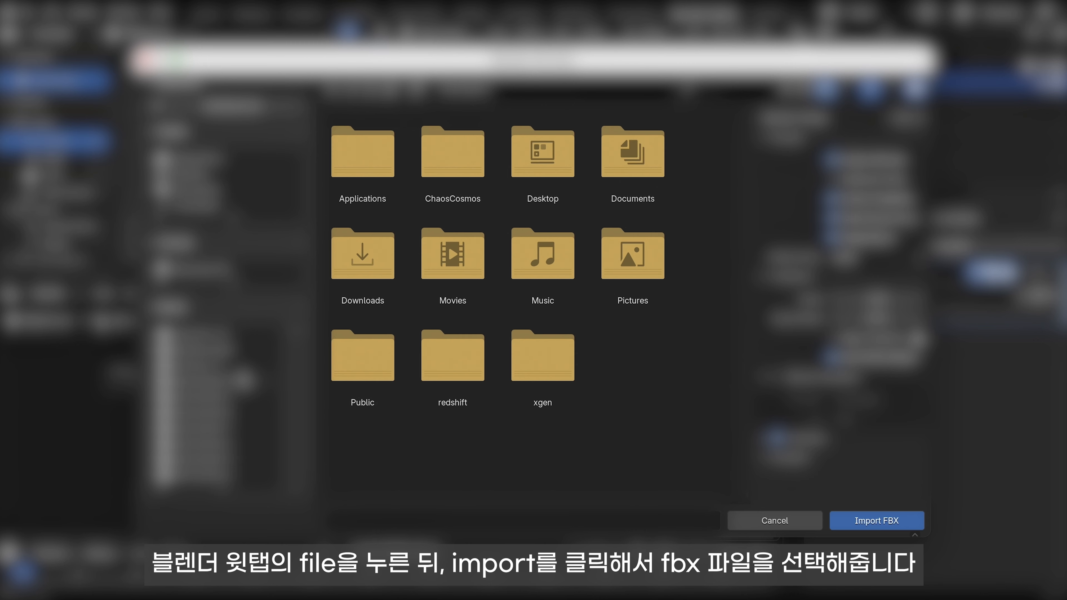
pyautogui.click(206, 205)
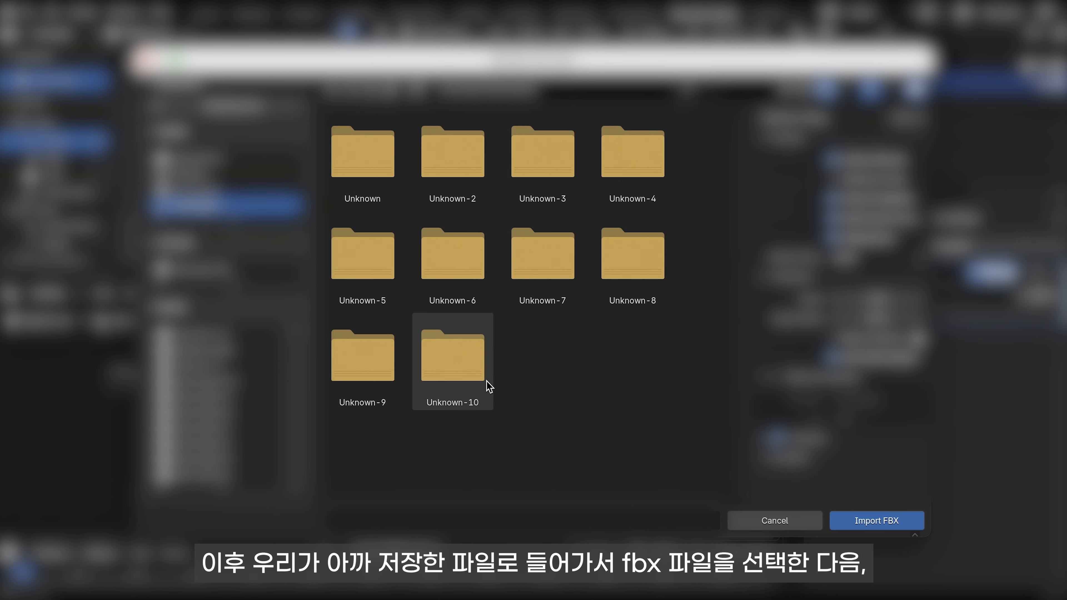
pyautogui.doubleClick(486, 381)
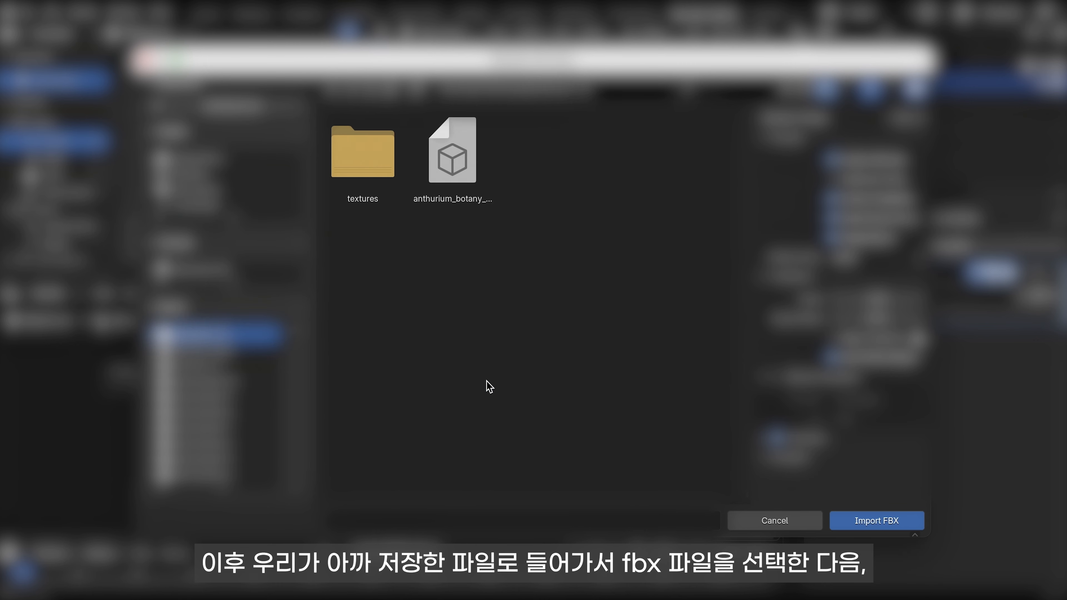
pyautogui.click(484, 191)
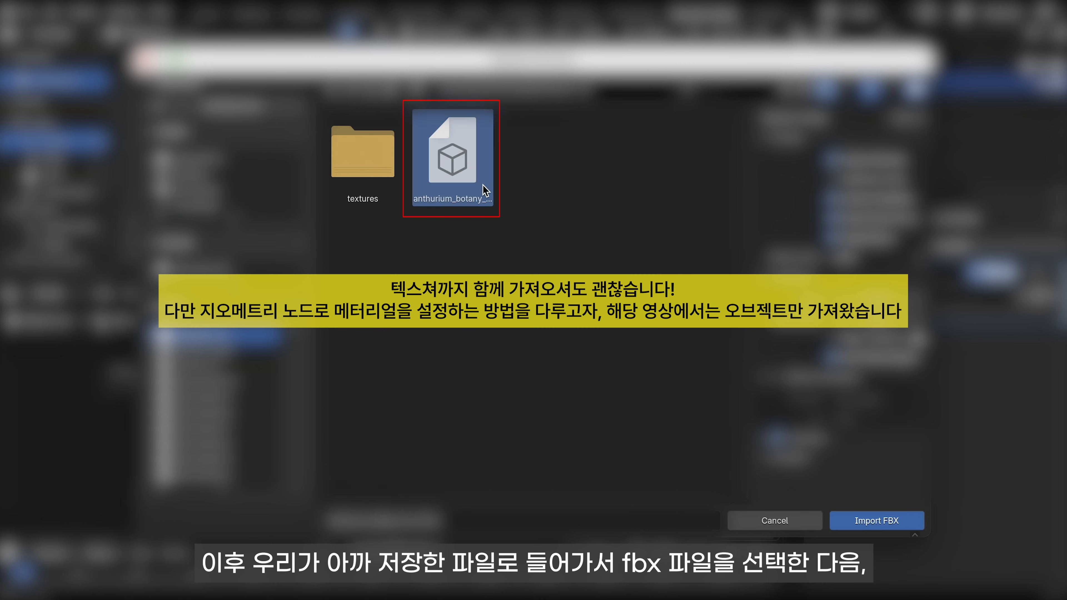
pyautogui.click(907, 525)
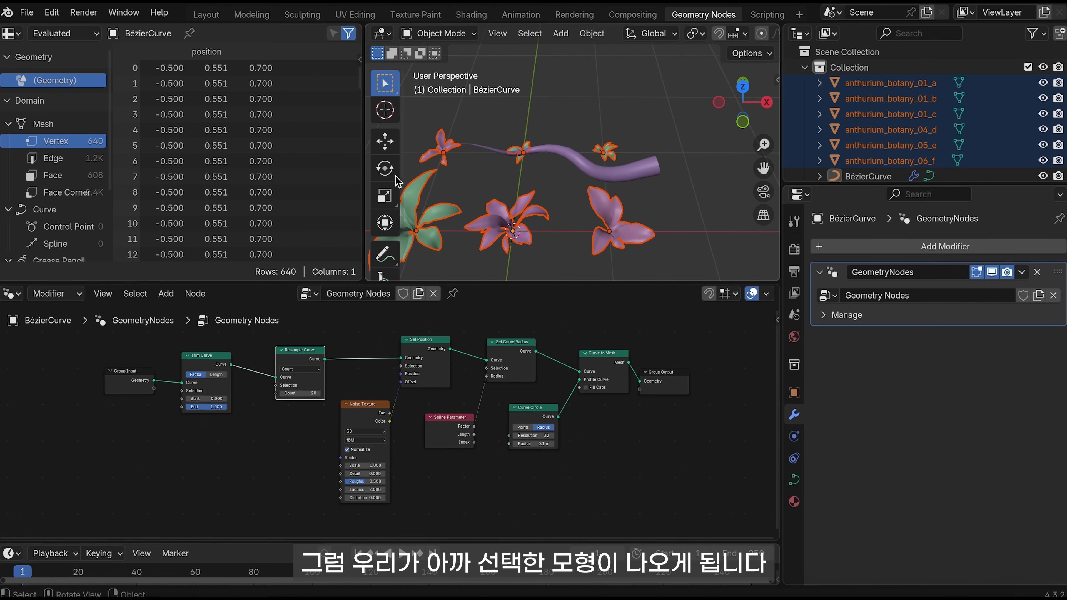
pyautogui.moveTo(578, 223); pyautogui.dragTo(545, 227, button='middle')
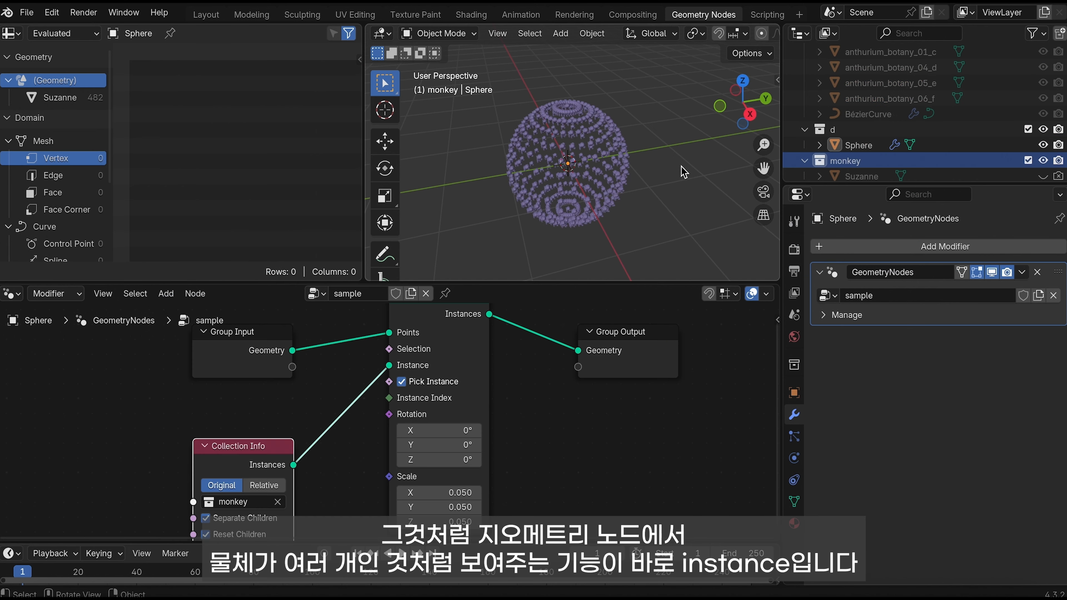
pyautogui.scroll(8, 525, 248)
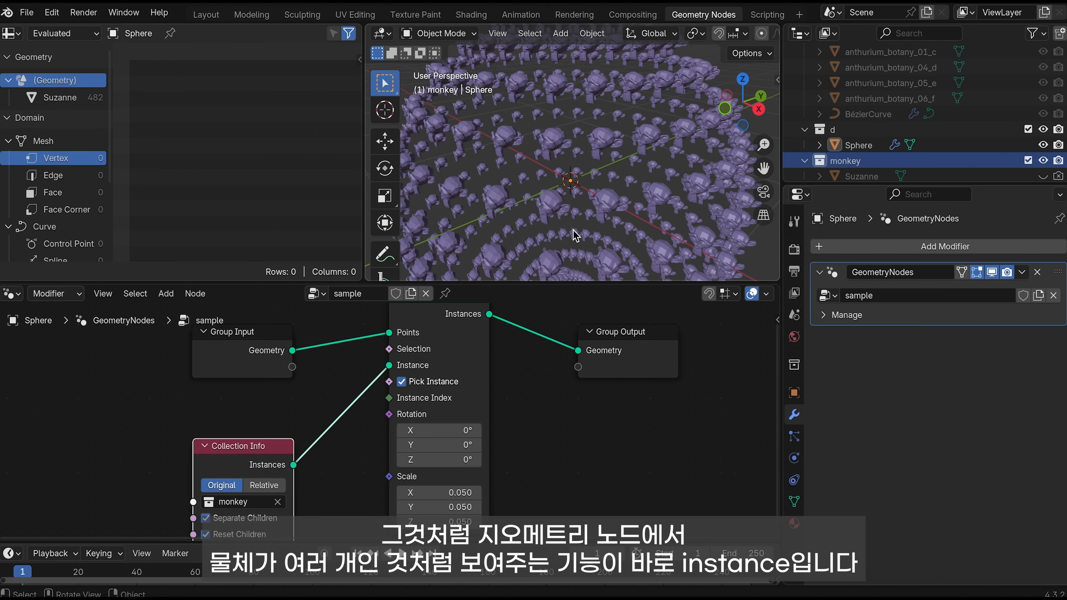
pyautogui.moveTo(574, 230); pyautogui.dragTo(586, 229, button='middle')
pyautogui.scroll(-3, 491, 454)
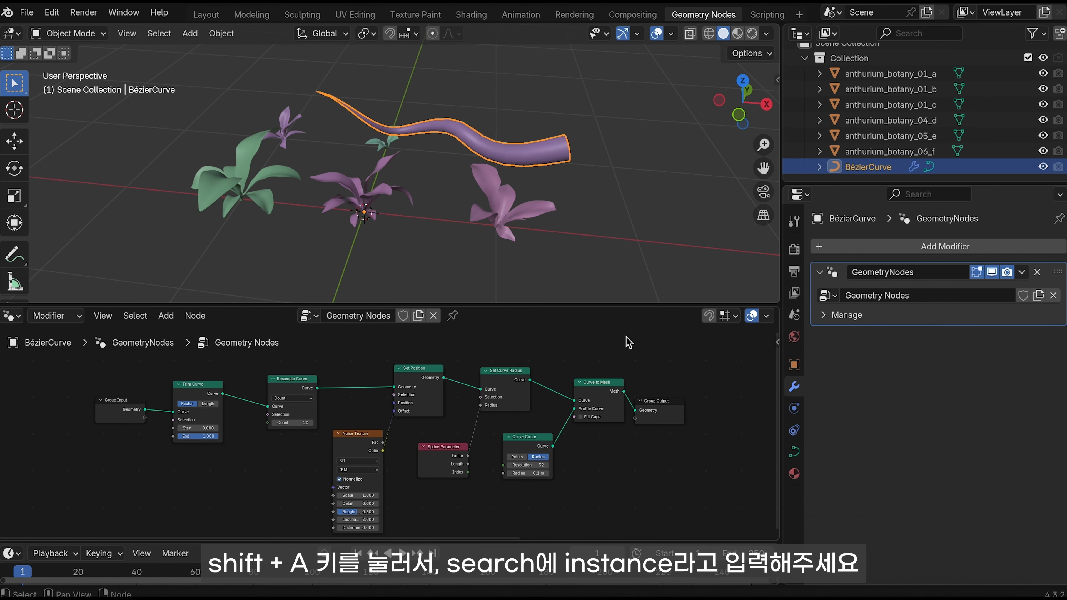
# Step: Insert an Instance on Points node between the Curve to Mesh and Group Output nodes
pyautogui.hotkey('shift', 'a')
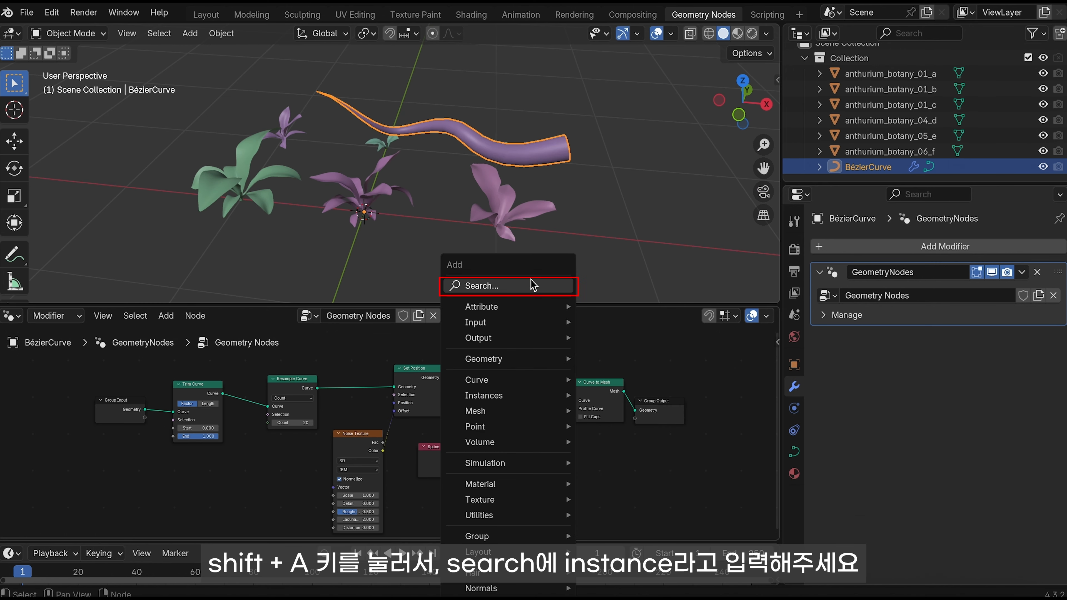
pyautogui.click(538, 286)
pyautogui.write('insatnc')
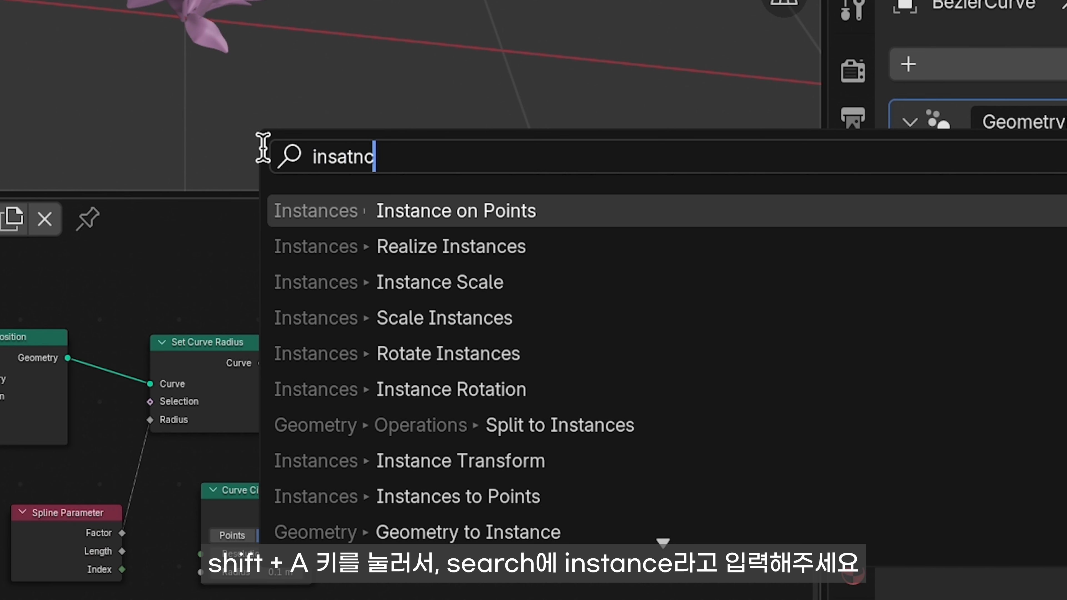
pyautogui.press('BackSpace')
pyautogui.press('BackSpace')
pyautogui.press('BackSpace')
pyautogui.press('BackSpace')
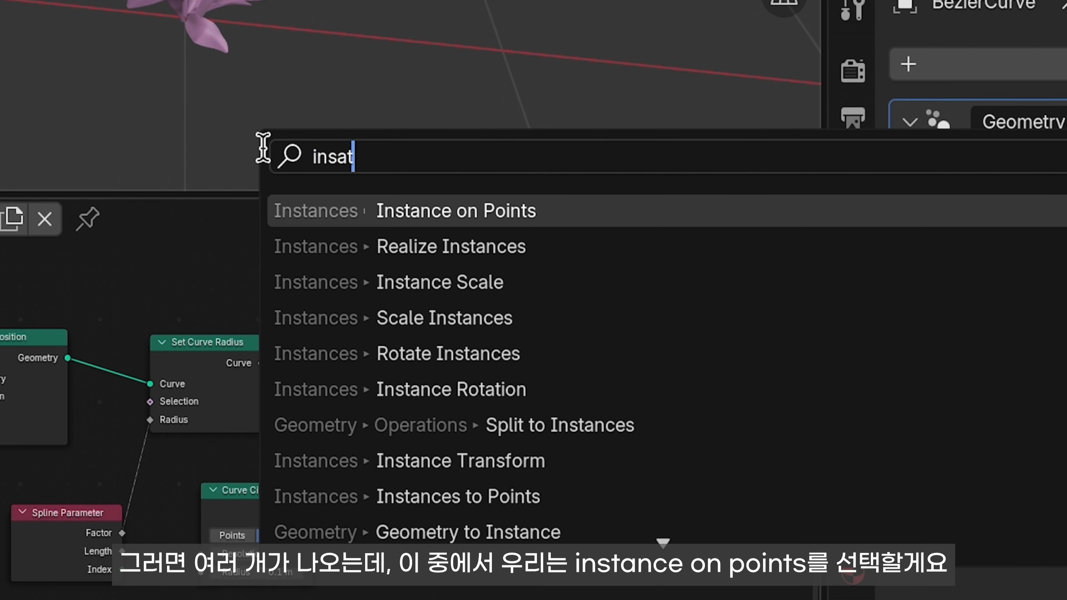
pyautogui.write('tanc')
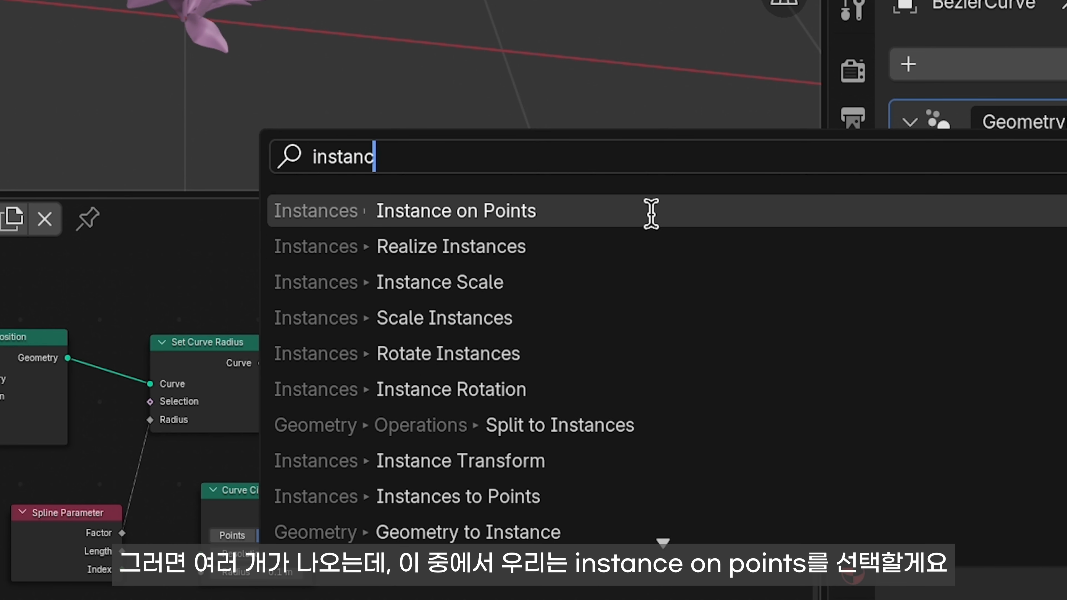
pyautogui.write('e')
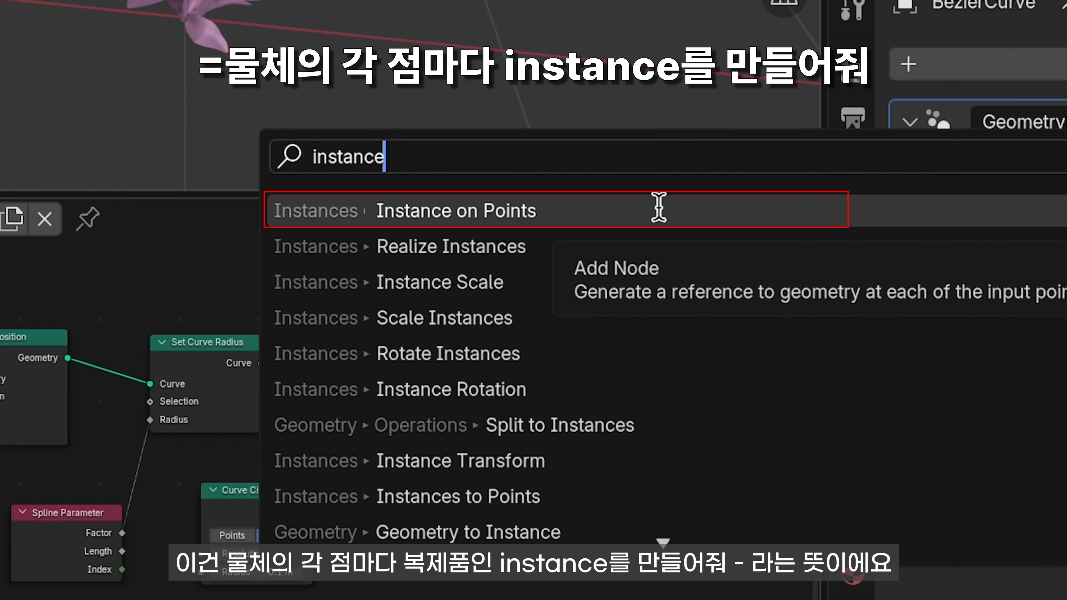
pyautogui.click(658, 207)
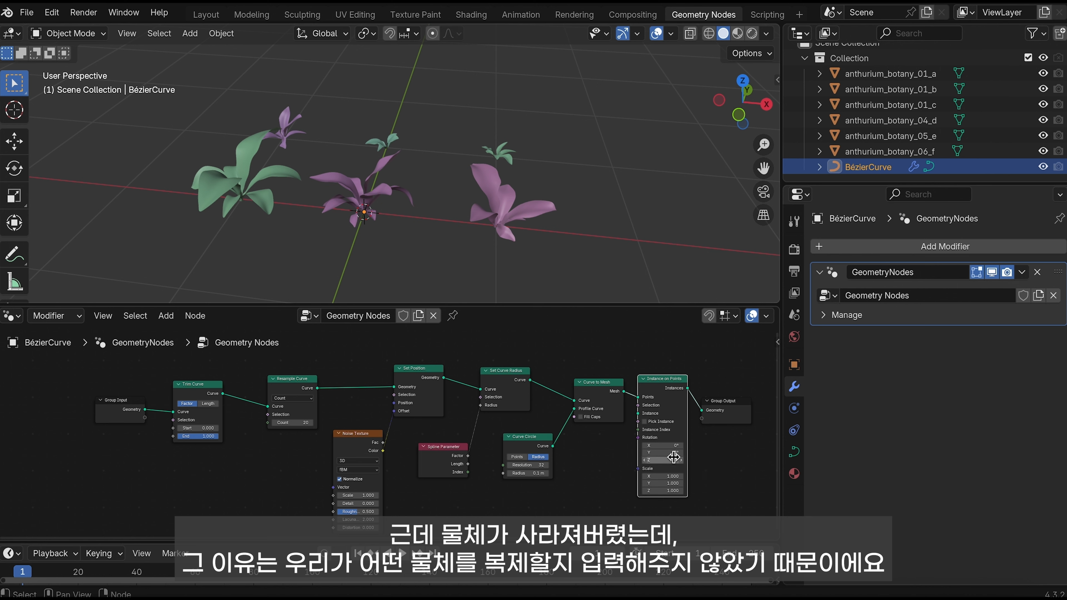
# Step: Space out the Group Output and Instance on Points nodes to leave room after Curve to Mesh
pyautogui.scroll(-3, 643, 479)
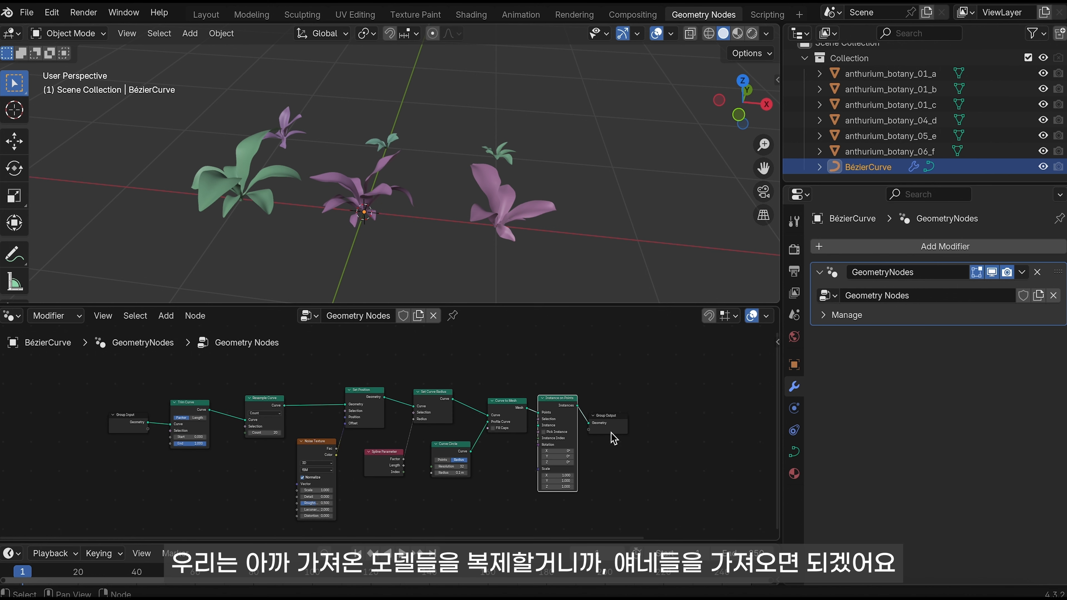
pyautogui.moveTo(611, 429); pyautogui.dragTo(676, 425)
pyautogui.moveTo(563, 404); pyautogui.dragTo(598, 404)
# Step: Enlarge the Outliner area in width and height so the whole collection listing fits
pyautogui.moveTo(504, 277); pyautogui.dragTo(409, 279, button='middle')
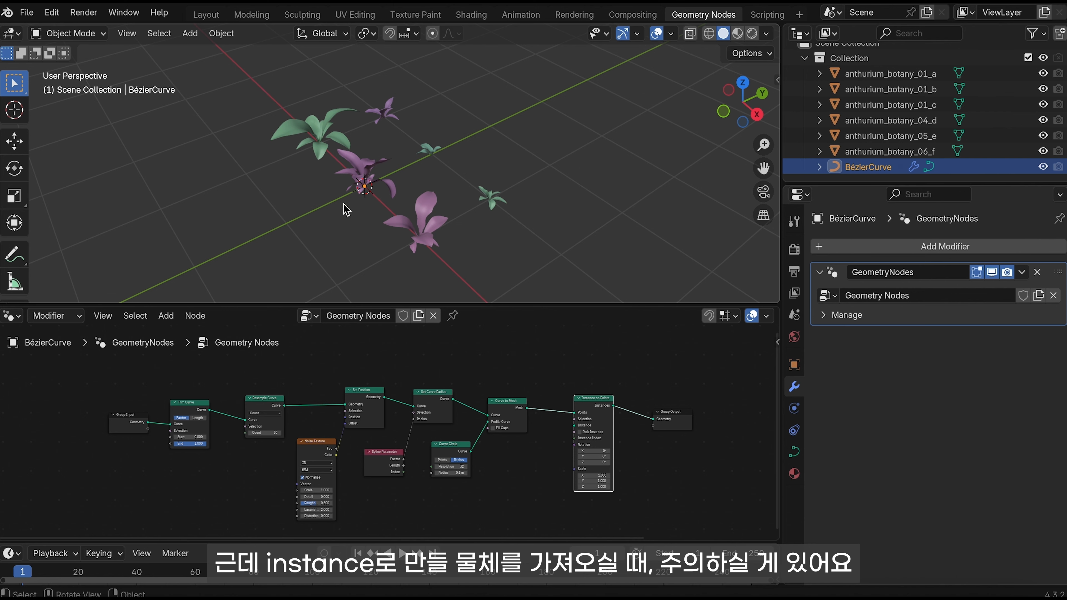
pyautogui.moveTo(781, 127); pyautogui.dragTo(714, 126)
pyautogui.scroll(1, 815, 100)
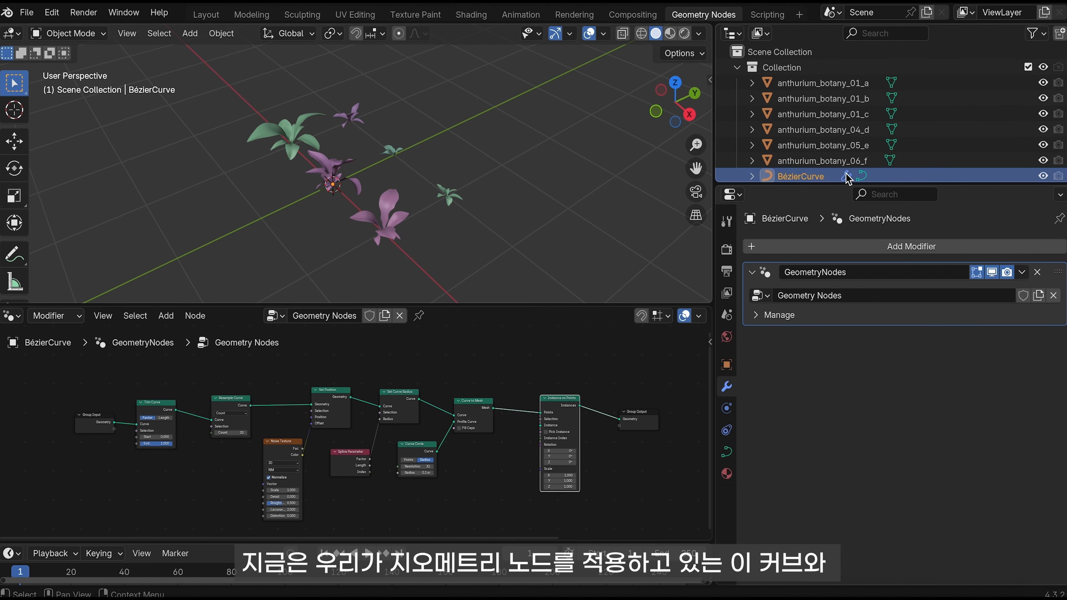
pyautogui.moveTo(844, 185); pyautogui.dragTo(845, 292)
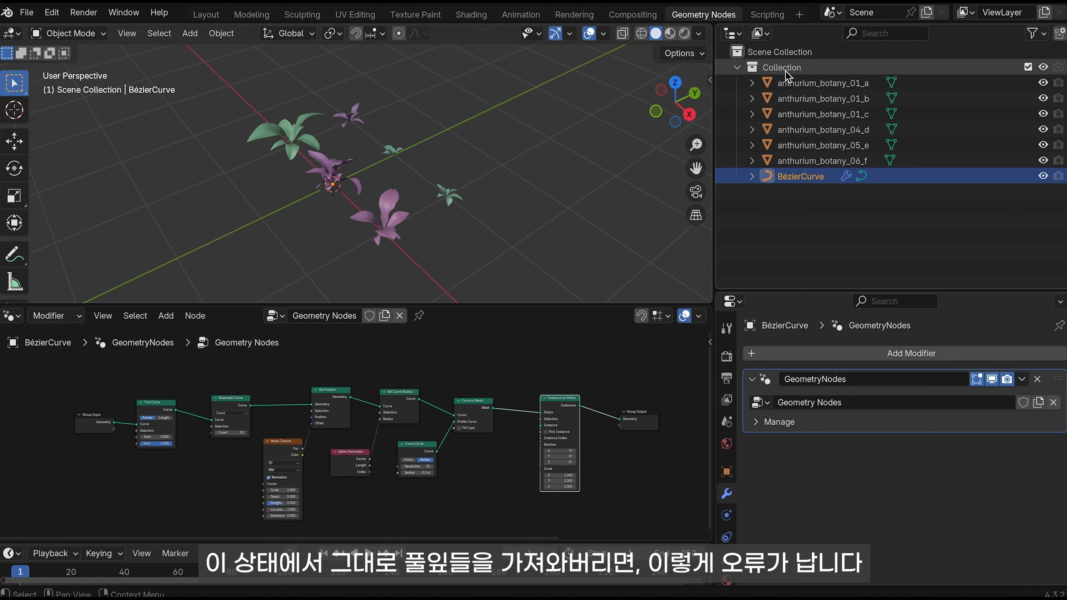
# Step: Try to use the original Collection as a Collection Info node feeding the Instance input of Instance on Points
pyautogui.moveTo(781, 67); pyautogui.dragTo(541, 425)
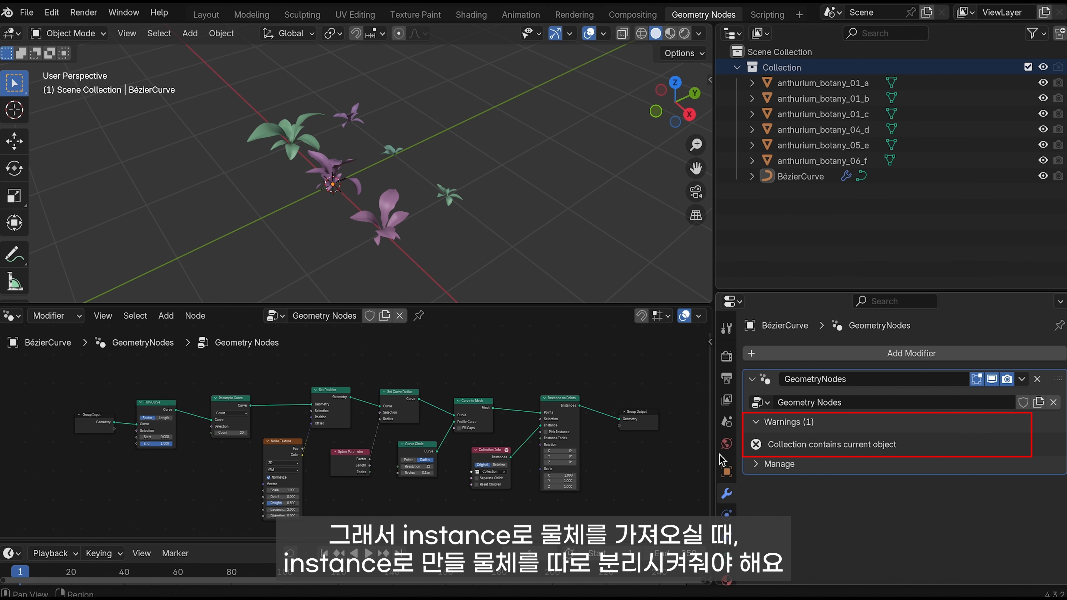
# Step: Move all six anthurium_botany models into a new collection named plant
pyautogui.click(287, 141)
pyautogui.keyDown('shift'); pyautogui.click(328, 168); pyautogui.keyUp('shift')
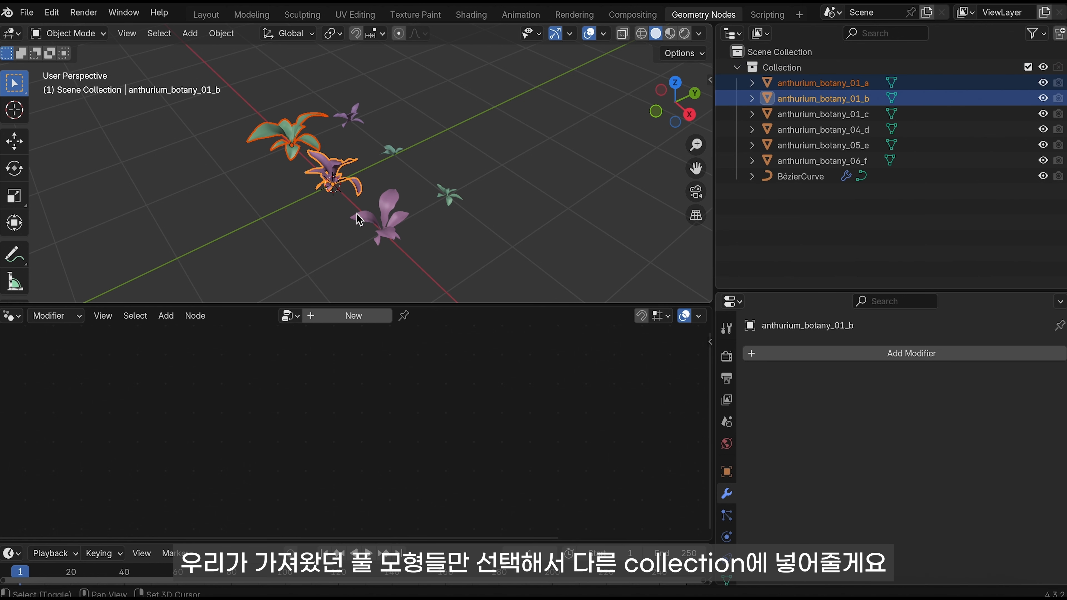
pyautogui.keyDown('shift'); pyautogui.click(382, 215); pyautogui.keyUp('shift')
pyautogui.keyDown('shift'); pyautogui.click(391, 151); pyautogui.keyUp('shift')
pyautogui.keyDown('shift'); pyautogui.click(447, 194); pyautogui.keyUp('shift')
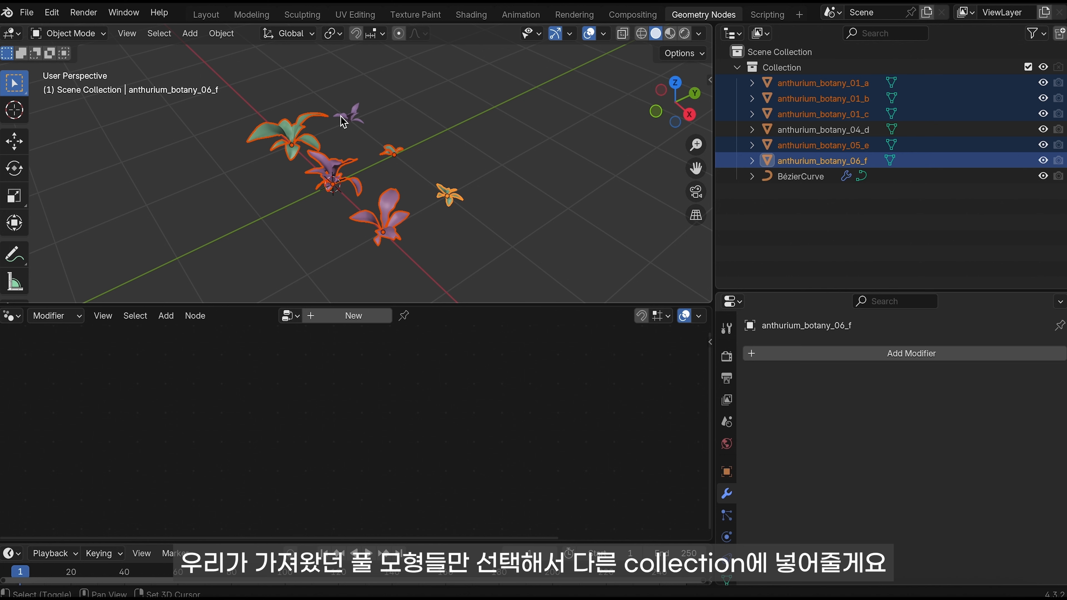
pyautogui.keyDown('shift'); pyautogui.click(349, 116); pyautogui.keyUp('shift')
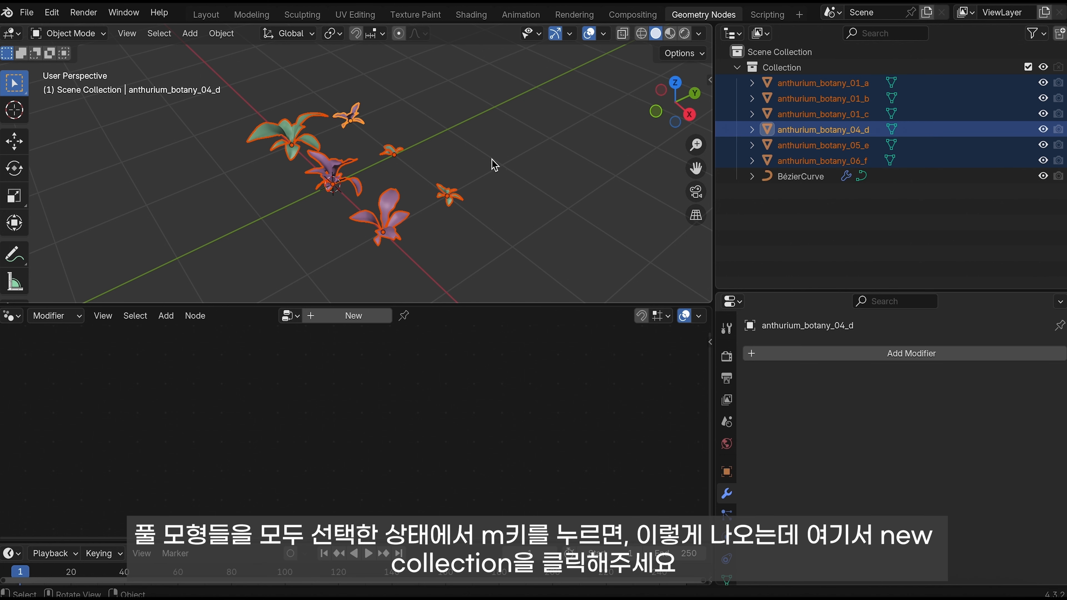
pyautogui.press('m')
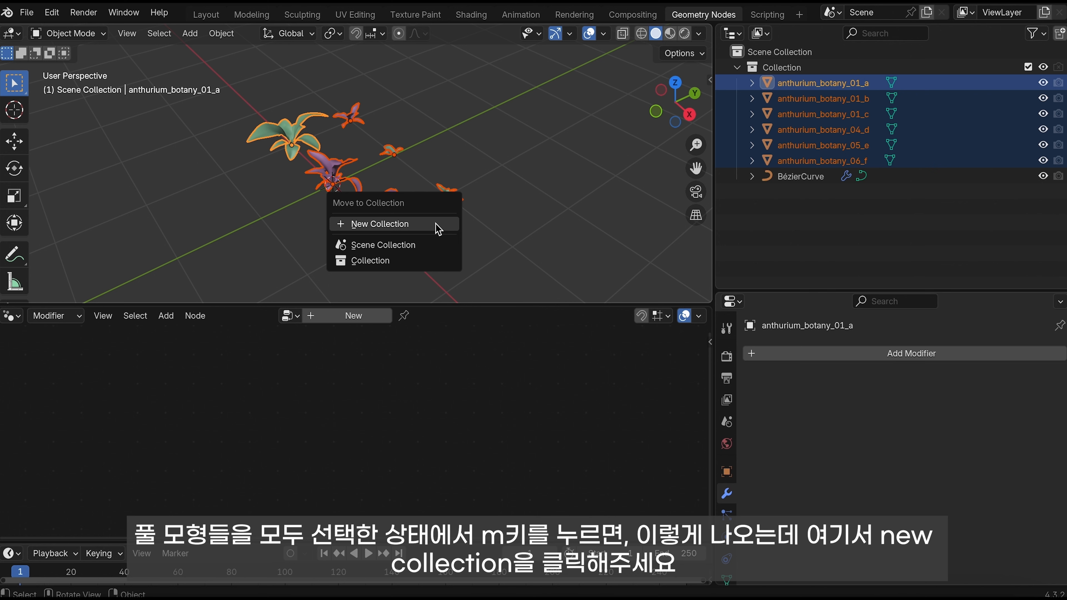
pyautogui.click(437, 224)
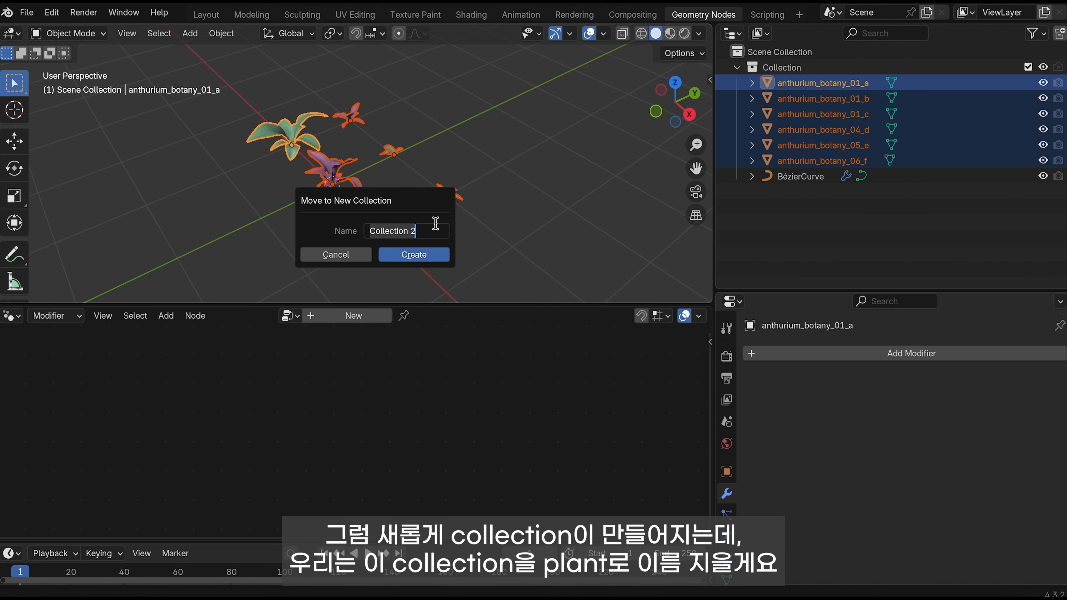
pyautogui.write('pl')
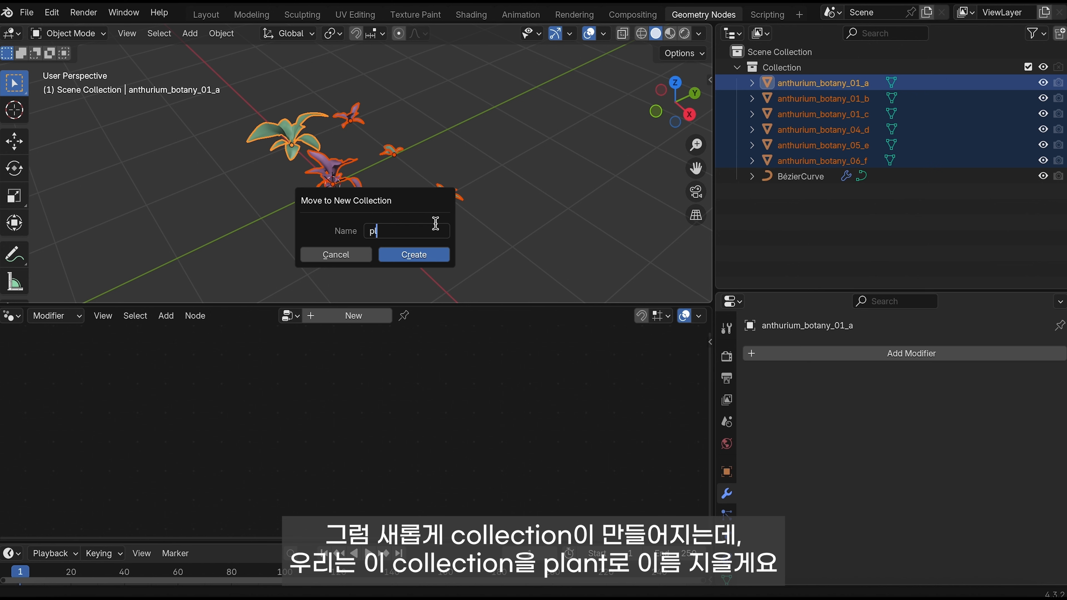
pyautogui.write('ant')
pyautogui.click(427, 255)
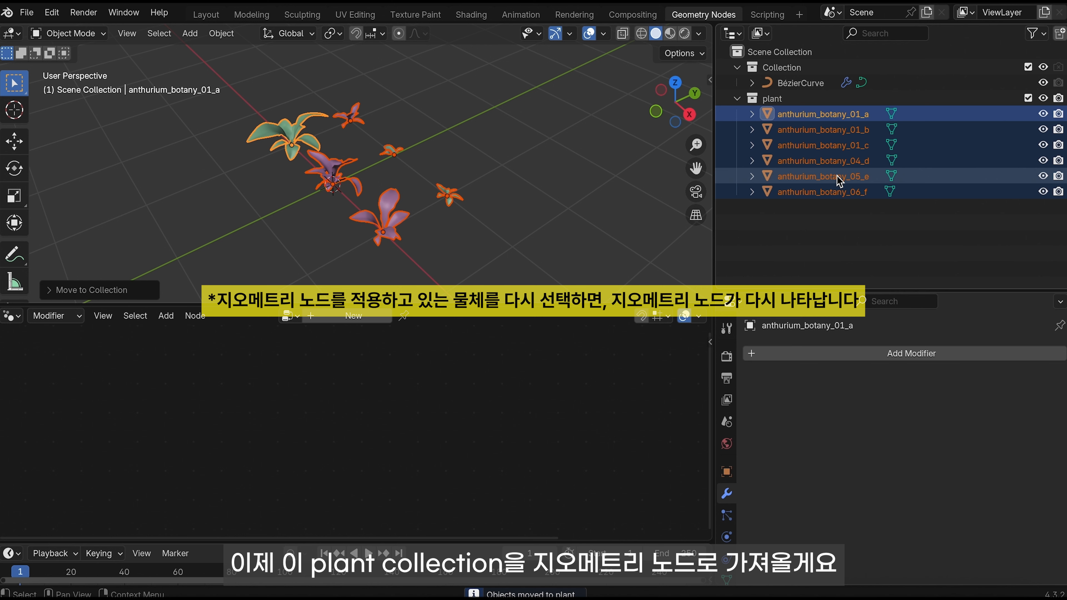
# Step: Bring the plant collection into the BézierCurve node tree as Collection Info and connect its Instances to the Instance input of Instance on Points
pyautogui.click(790, 82)
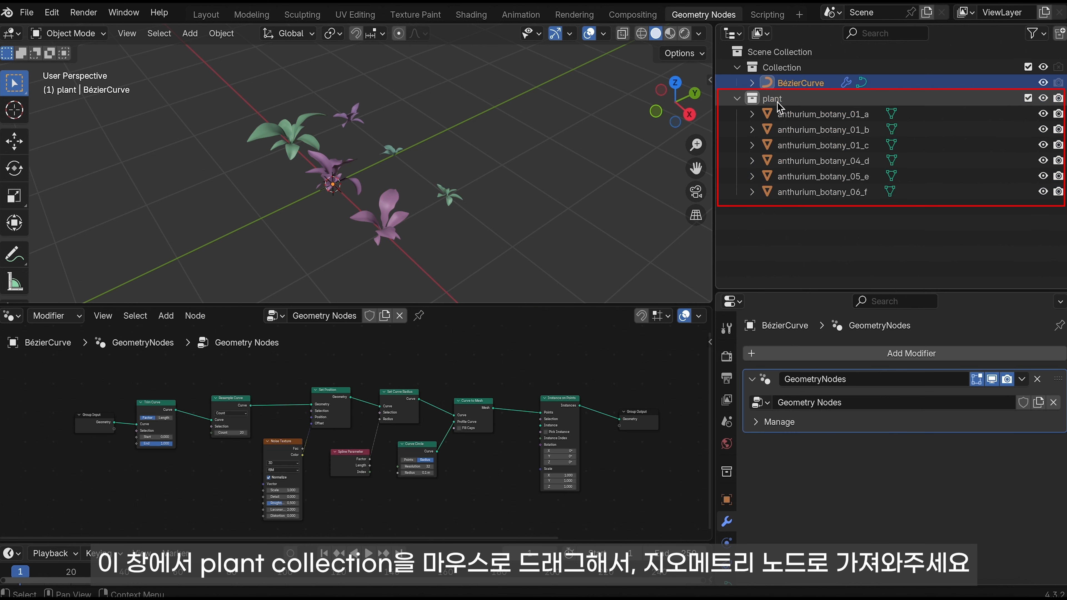
pyautogui.moveTo(777, 106); pyautogui.dragTo(500, 418)
pyautogui.moveTo(475, 460); pyautogui.dragTo(476, 467)
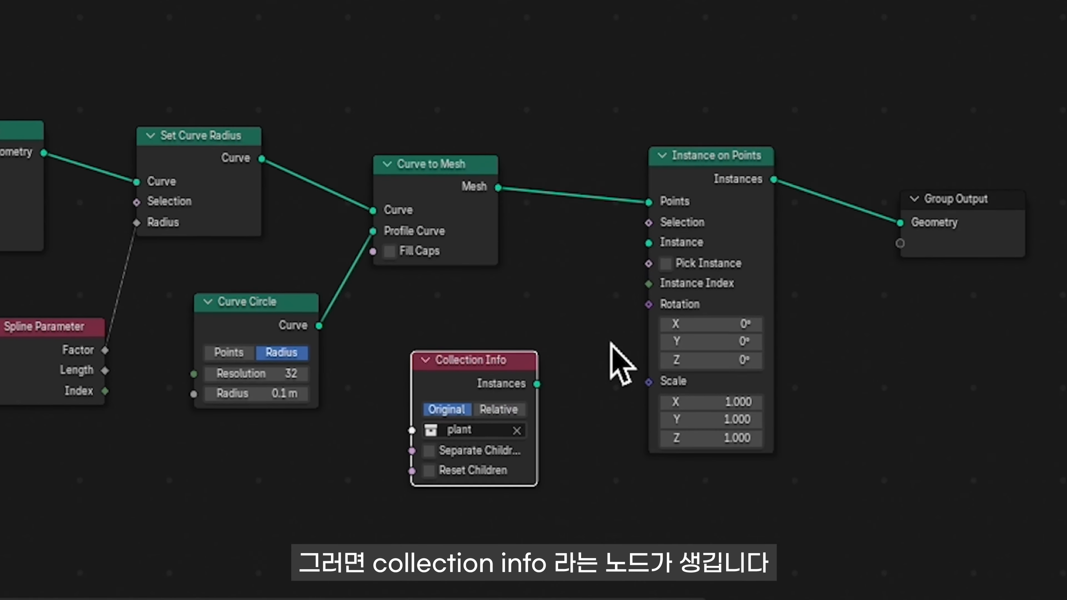
pyautogui.moveTo(611, 344); pyautogui.dragTo(609, 239, button='middle')
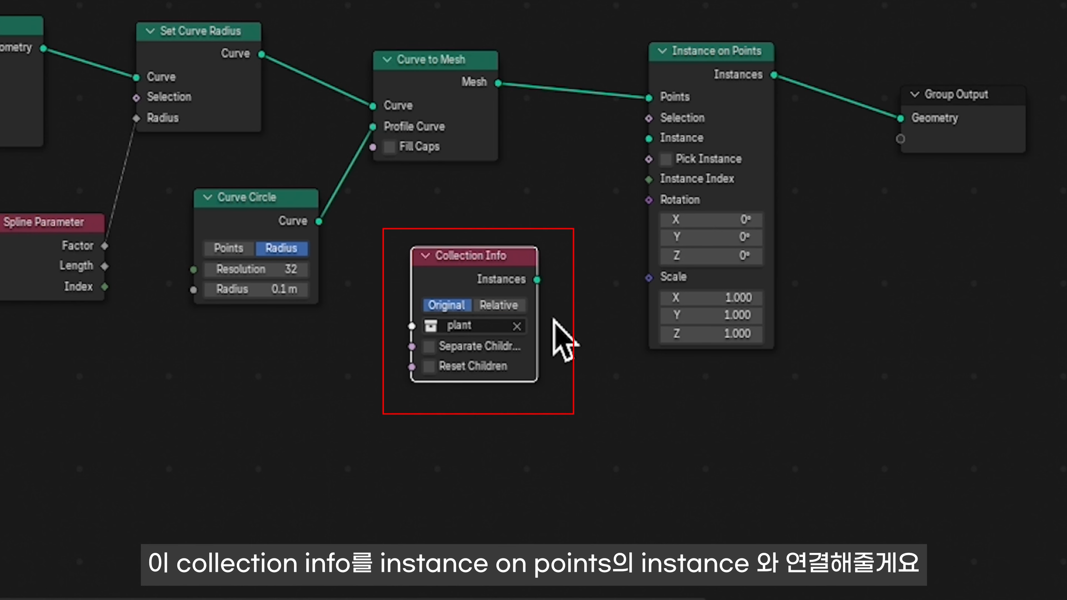
pyautogui.moveTo(536, 279); pyautogui.dragTo(648, 140)
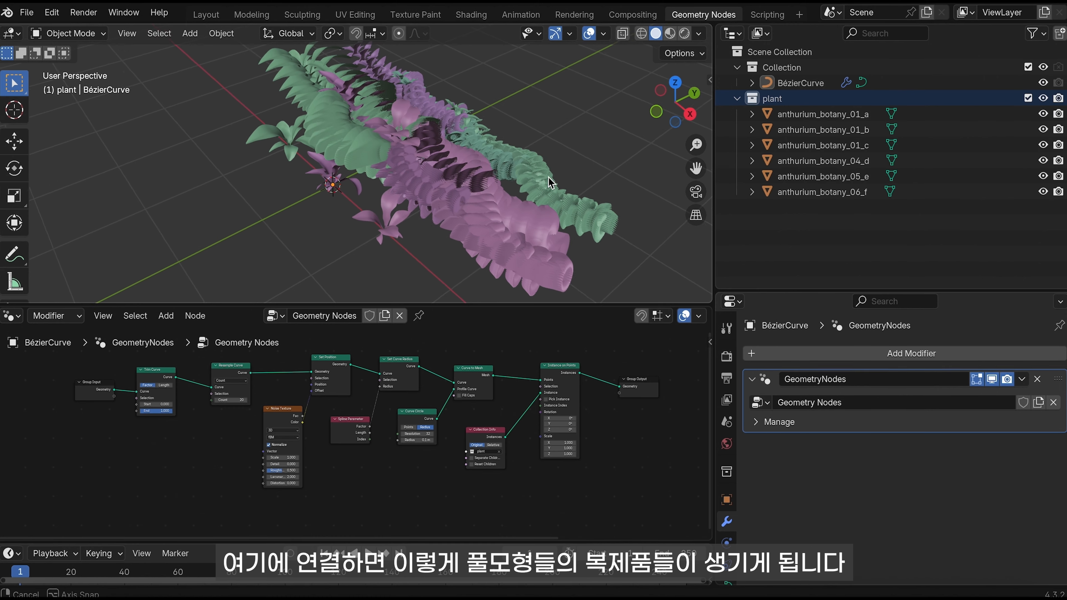
# Step: Enable Separate Children and Reset Children on the Collection Info node, and Pick Instance on the Instance on Points node
pyautogui.moveTo(603, 167); pyautogui.dragTo(507, 231, button='middle')
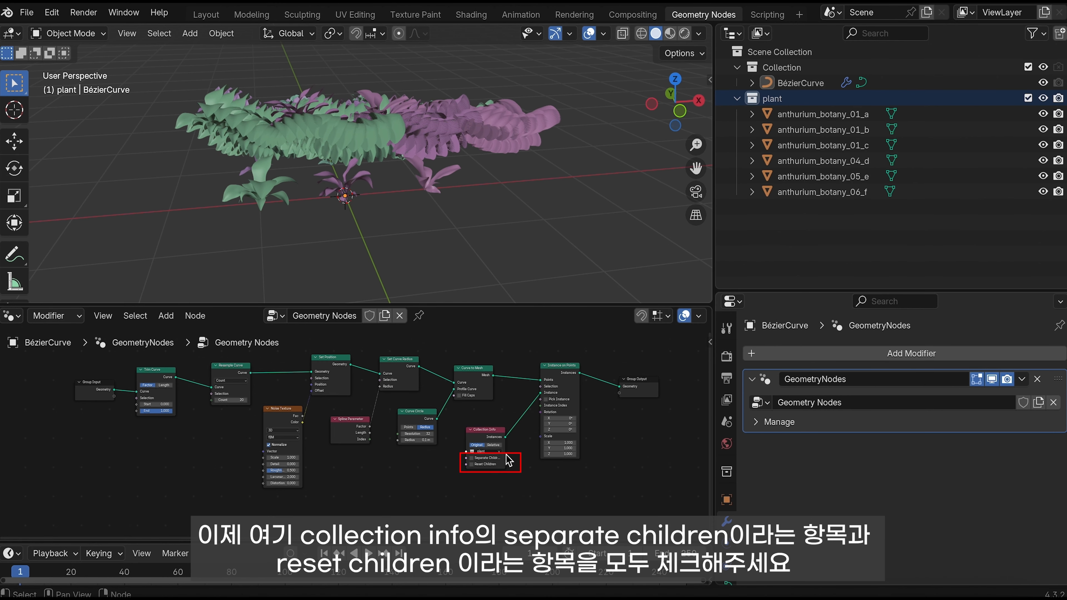
pyautogui.moveTo(505, 453); pyautogui.dragTo(517, 452)
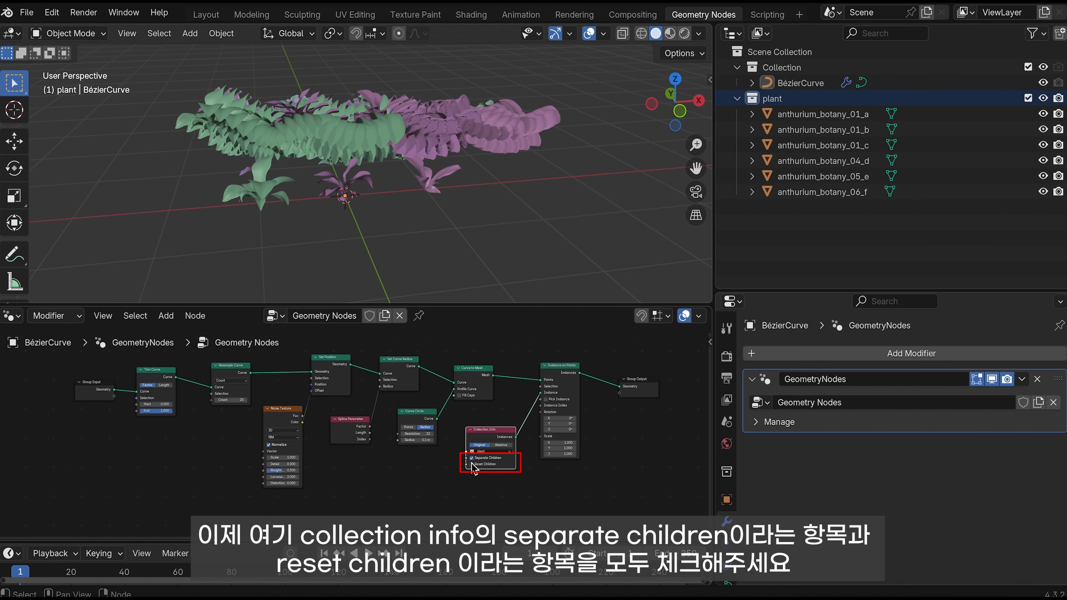
pyautogui.click(471, 464)
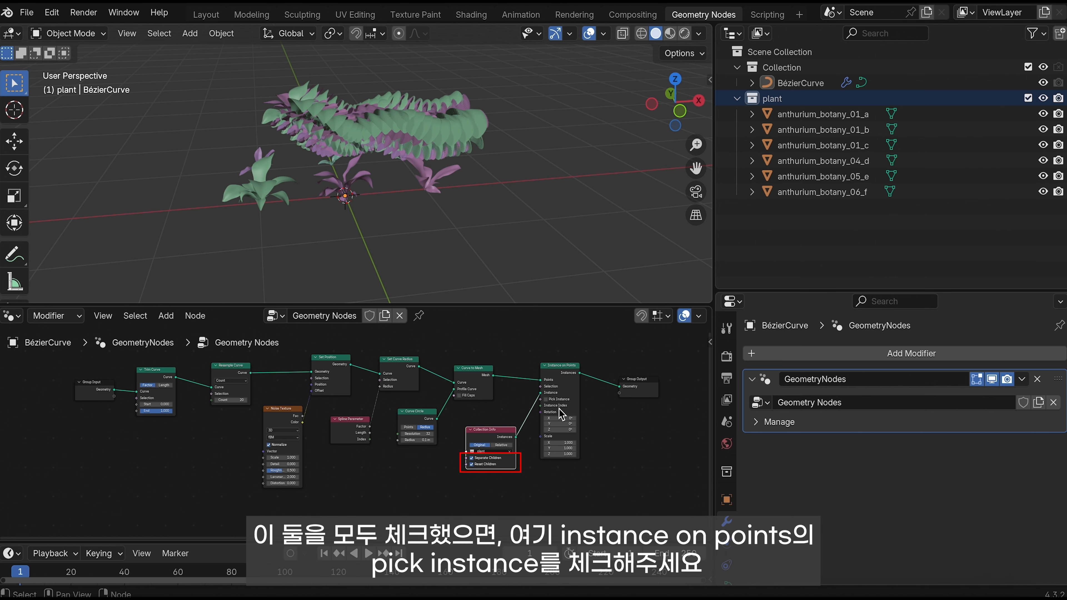
pyautogui.click(546, 399)
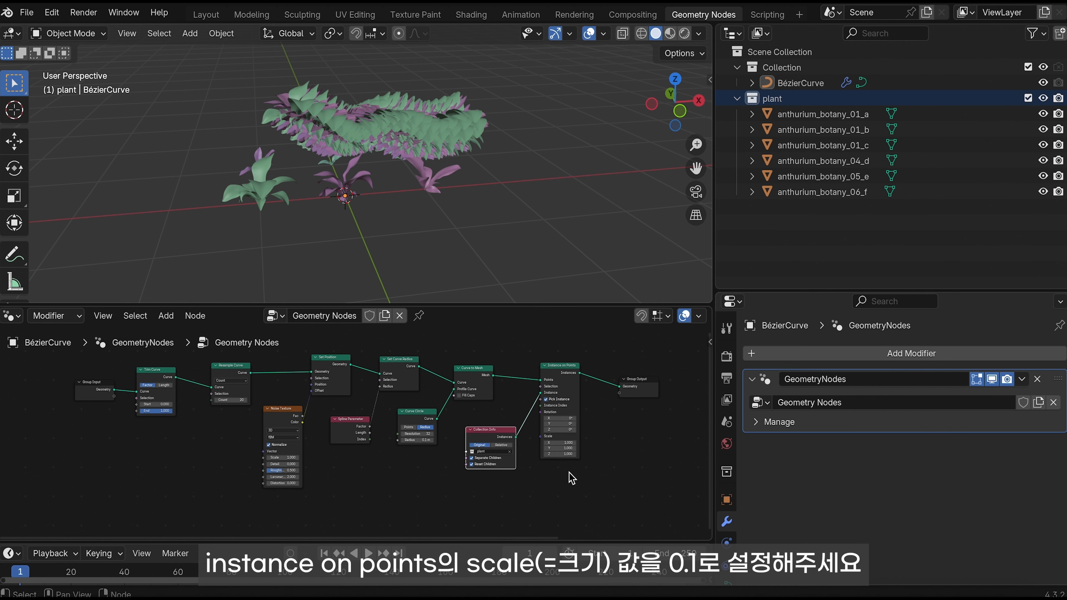
# Step: Set the Instance on Points scale to 0.1 on X, Y and Z
pyautogui.click(566, 442)
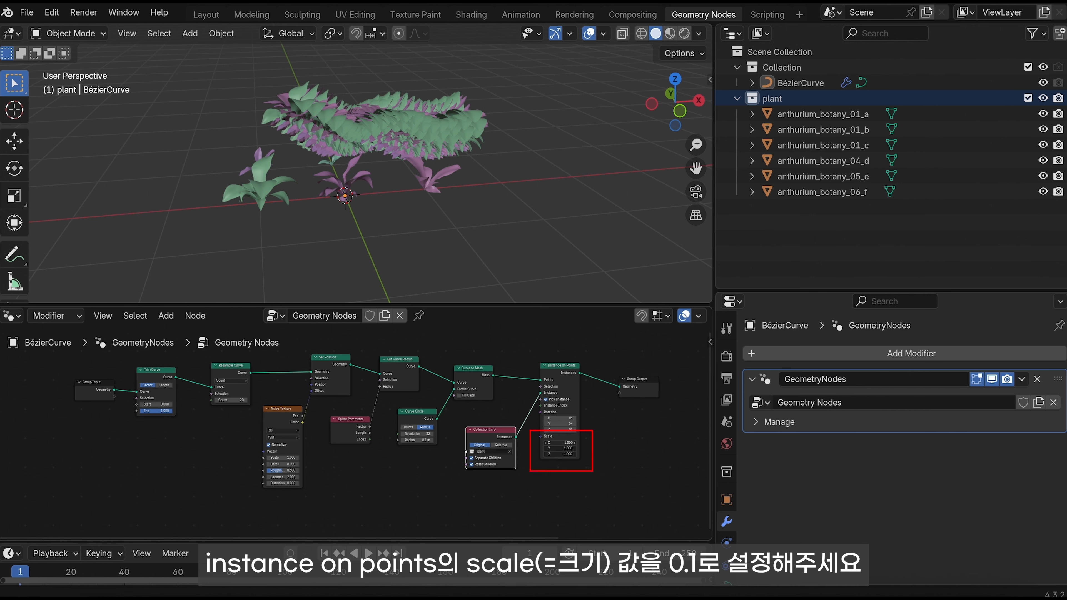
pyautogui.write('0.1')
pyautogui.press('Return')
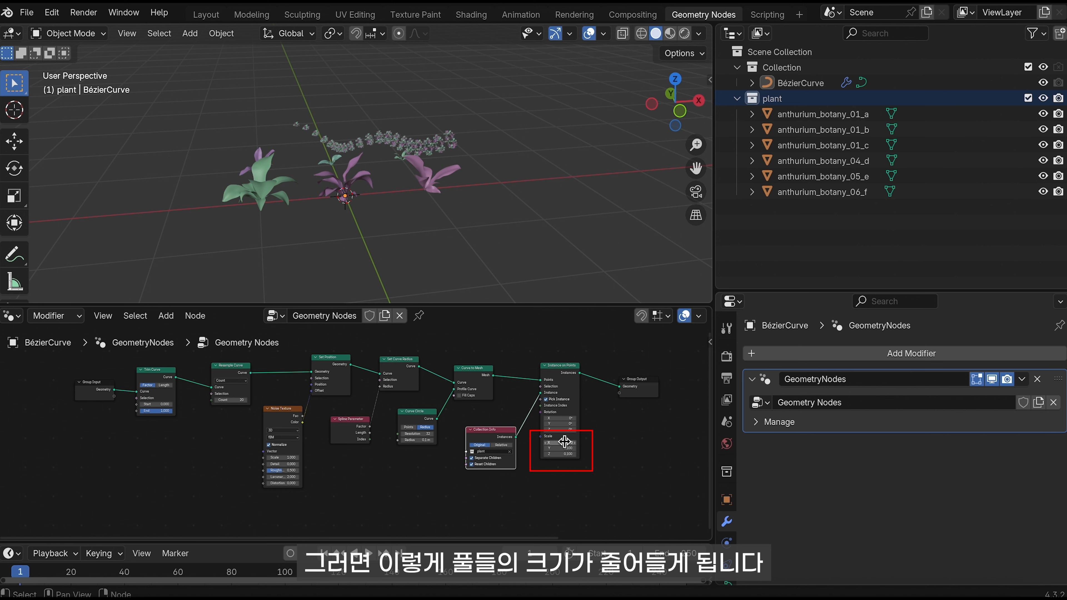
pyautogui.moveTo(499, 192); pyautogui.dragTo(402, 207, button='middle')
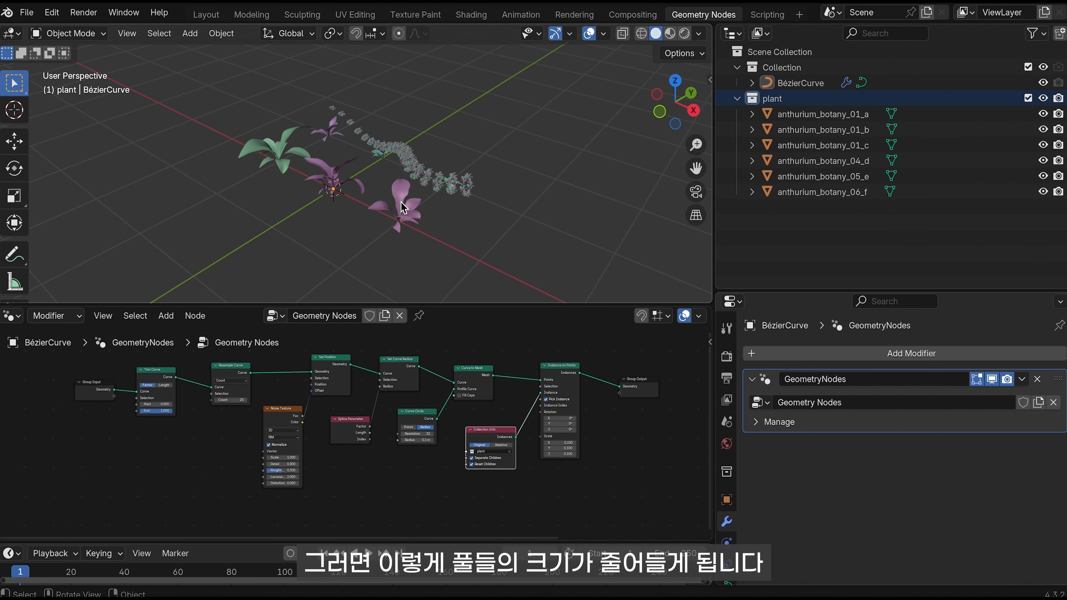
# Step: Hide the plant collection in the viewport and in renders, leaving the instances along the curve for inspection
pyautogui.click(1044, 100)
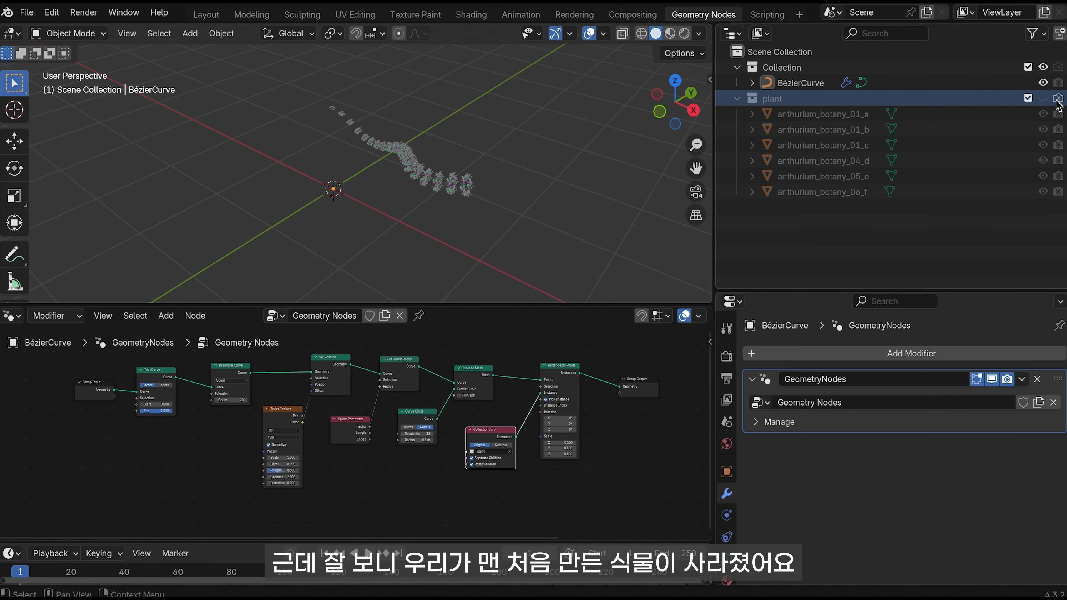
pyautogui.moveTo(498, 210); pyautogui.dragTo(424, 249, button='middle')
pyautogui.scroll(3, 532, 202)
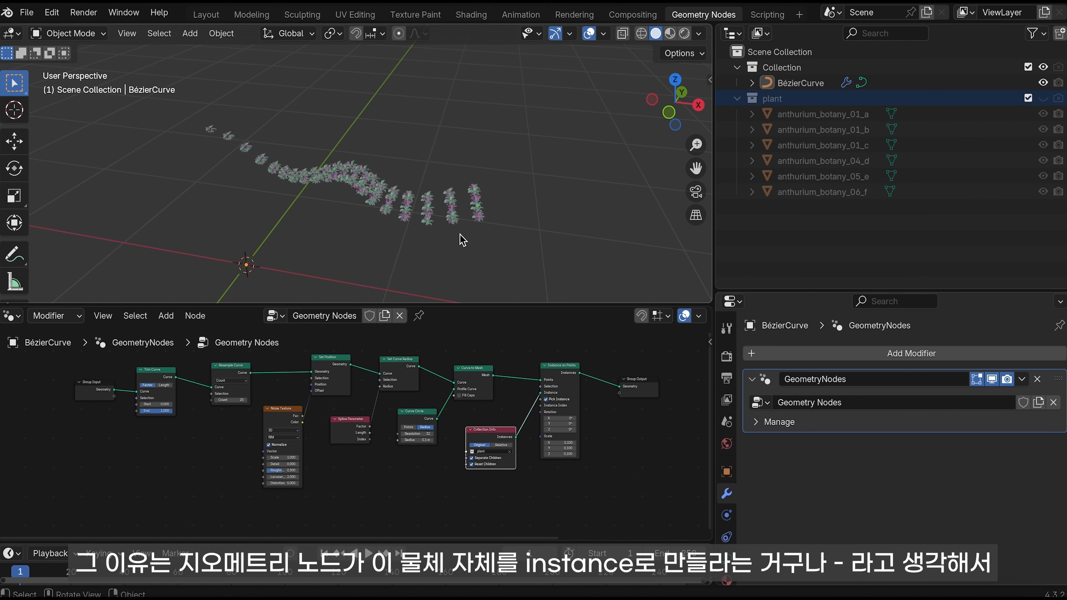
pyautogui.moveTo(469, 217); pyautogui.dragTo(513, 188, button='middle')
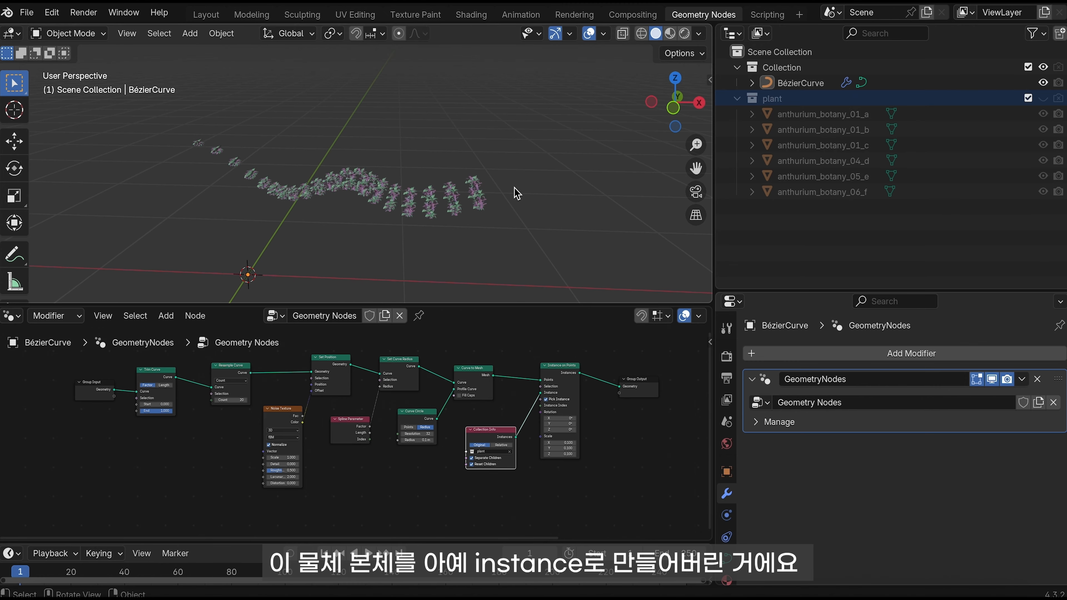
# Step: Add a Join Geometry node on the link between Instance on Points and Group Output
pyautogui.scroll(4, 444, 214)
pyautogui.moveTo(444, 214); pyautogui.dragTo(507, 220, button='middle')
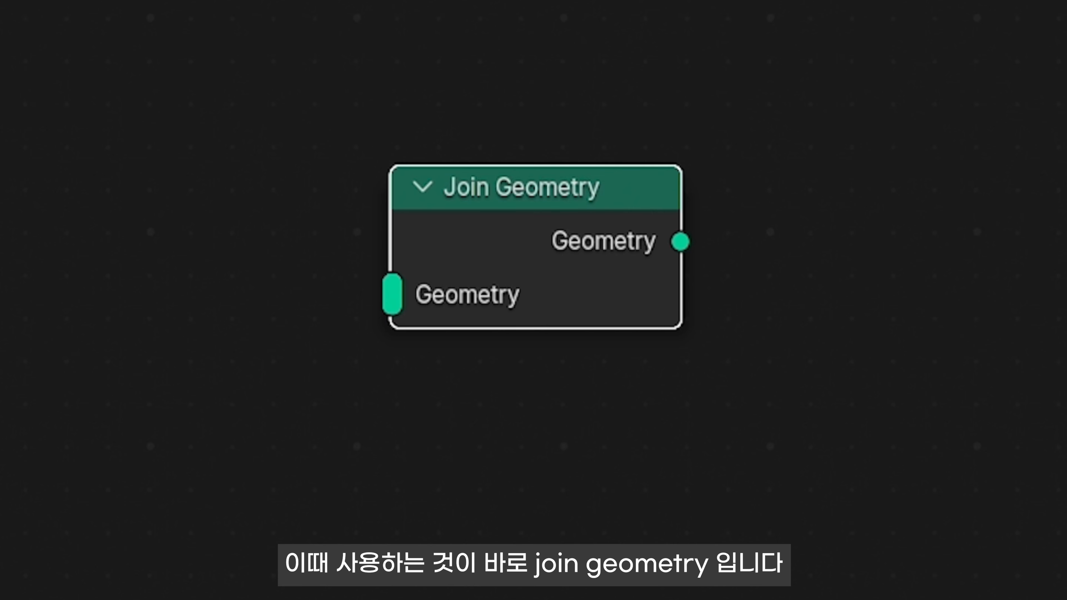
pyautogui.moveTo(407, 397); pyautogui.dragTo(424, 373)
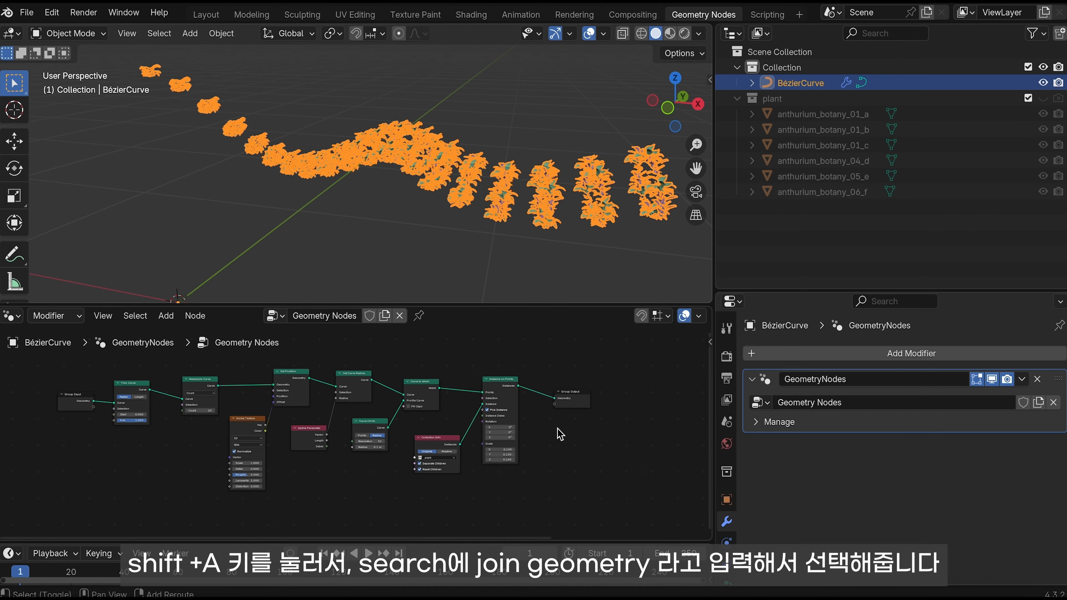
pyautogui.hotkey('shift', 'a')
pyautogui.click(519, 283)
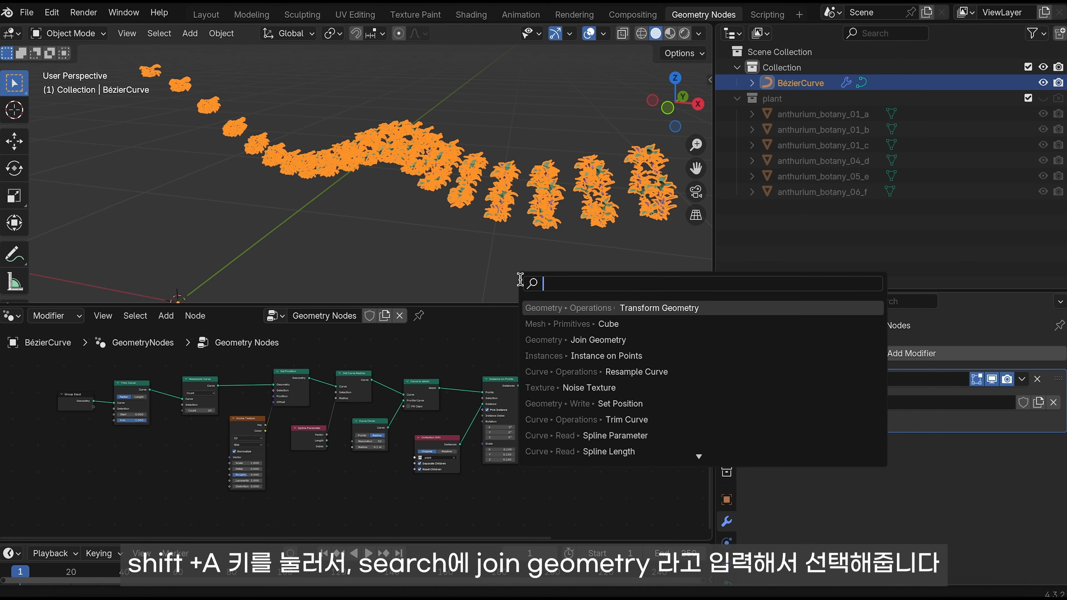
pyautogui.write('join')
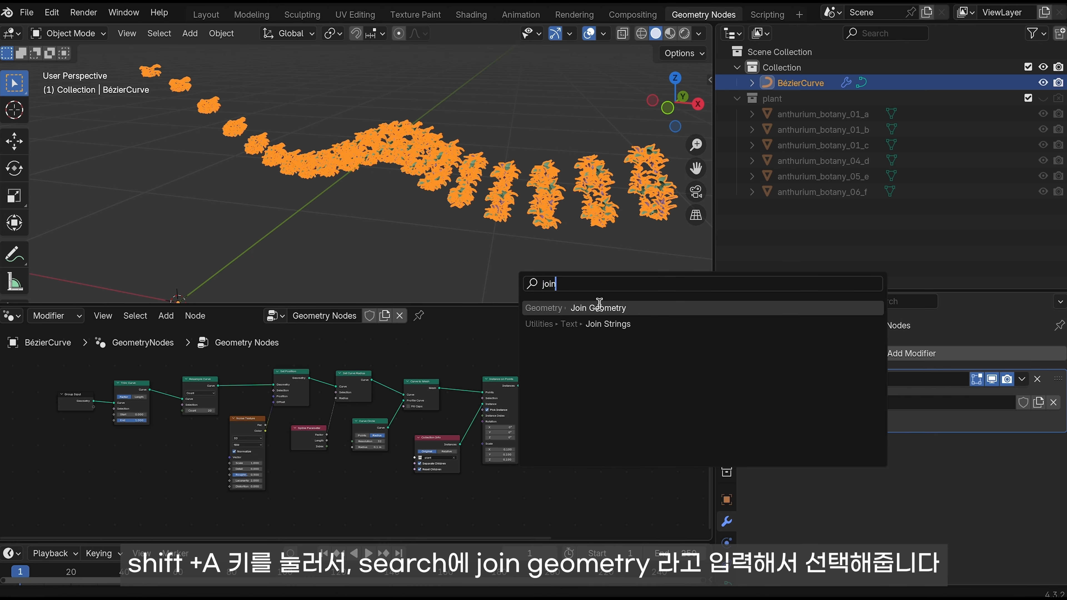
pyautogui.click(654, 307)
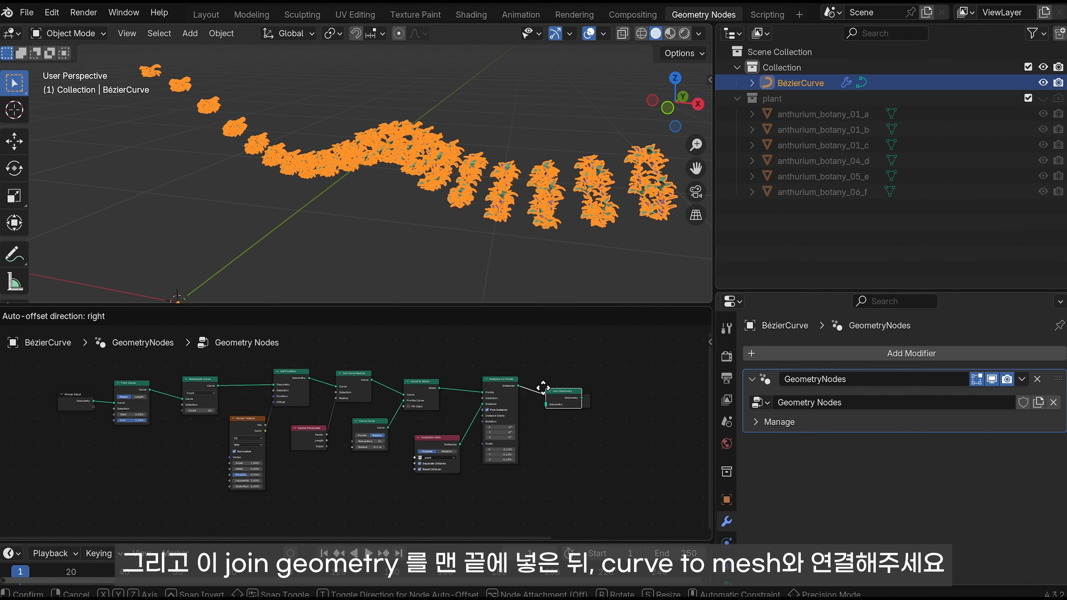
pyautogui.click(542, 389)
# Step: Space out the end nodes and connect the Mesh output of Curve to Mesh to Join Geometry
pyautogui.moveTo(608, 399); pyautogui.dragTo(649, 387)
pyautogui.moveTo(568, 398); pyautogui.dragTo(576, 386)
pyautogui.moveTo(504, 386); pyautogui.dragTo(510, 414)
pyautogui.moveTo(439, 387); pyautogui.dragTo(552, 390)
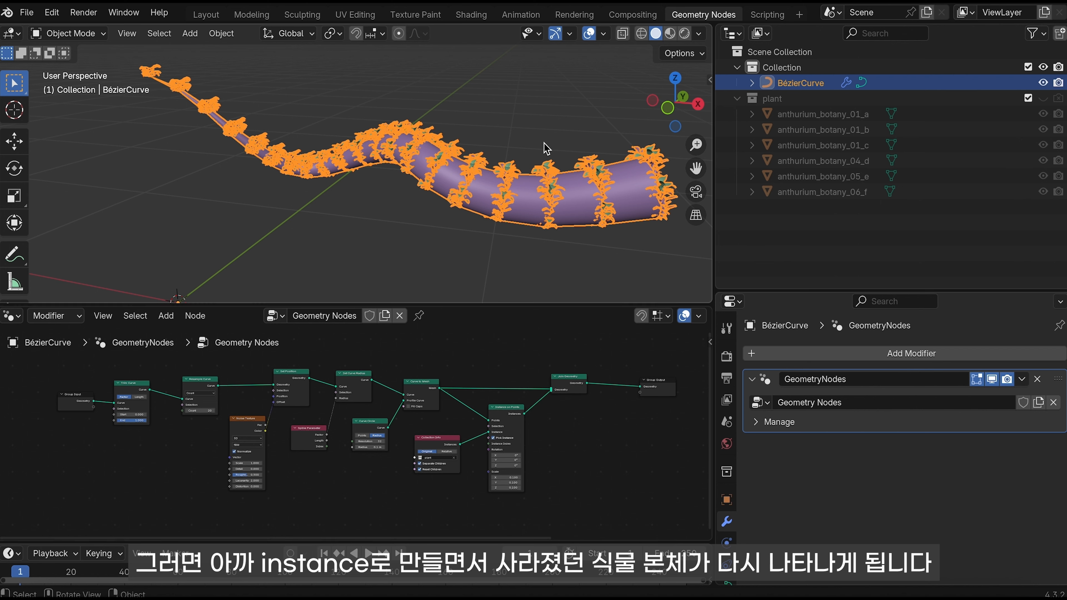
# Step: Add an Align Rotation to Vector node and connect its Rotation output to the Rotation input of Instance on Points
pyautogui.moveTo(546, 148); pyautogui.dragTo(435, 186, button='middle')
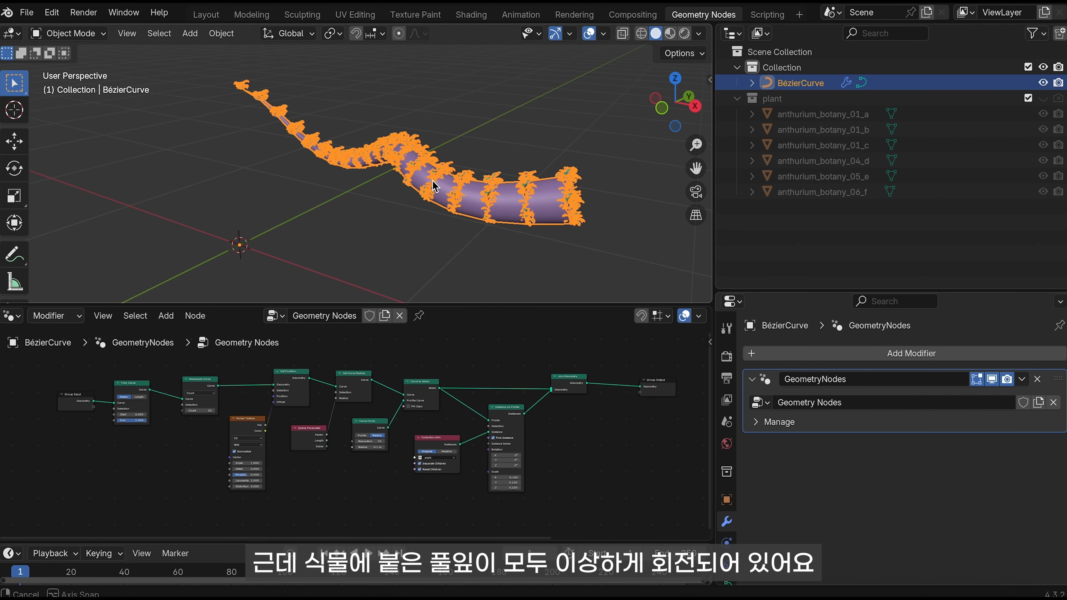
pyautogui.scroll(4, 439, 189)
pyautogui.click(521, 264)
pyautogui.moveTo(522, 264); pyautogui.dragTo(539, 223, button='middle')
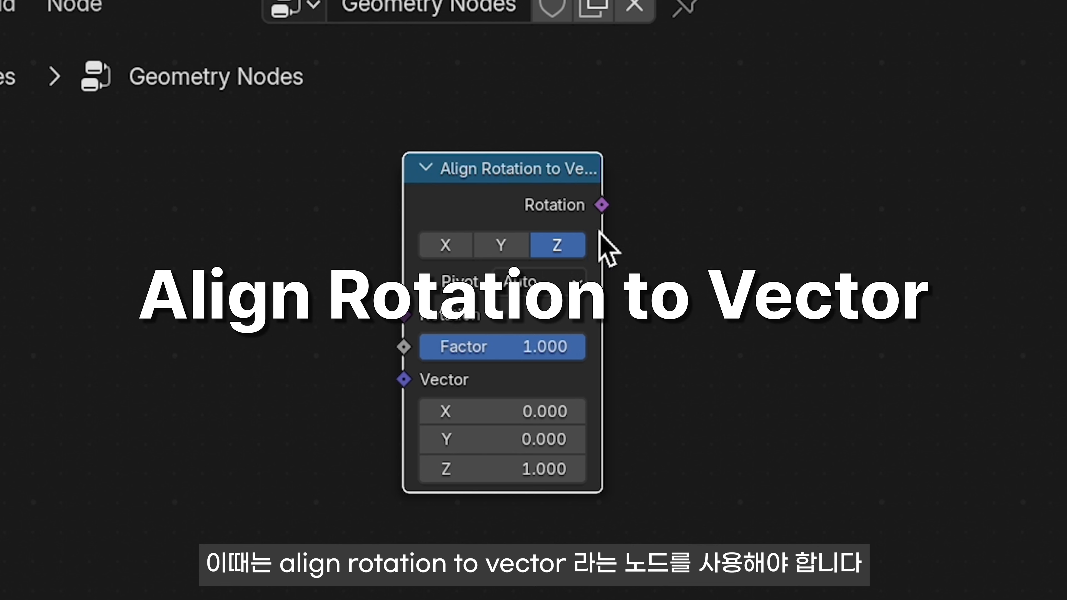
pyautogui.moveTo(600, 233); pyautogui.dragTo(638, 231)
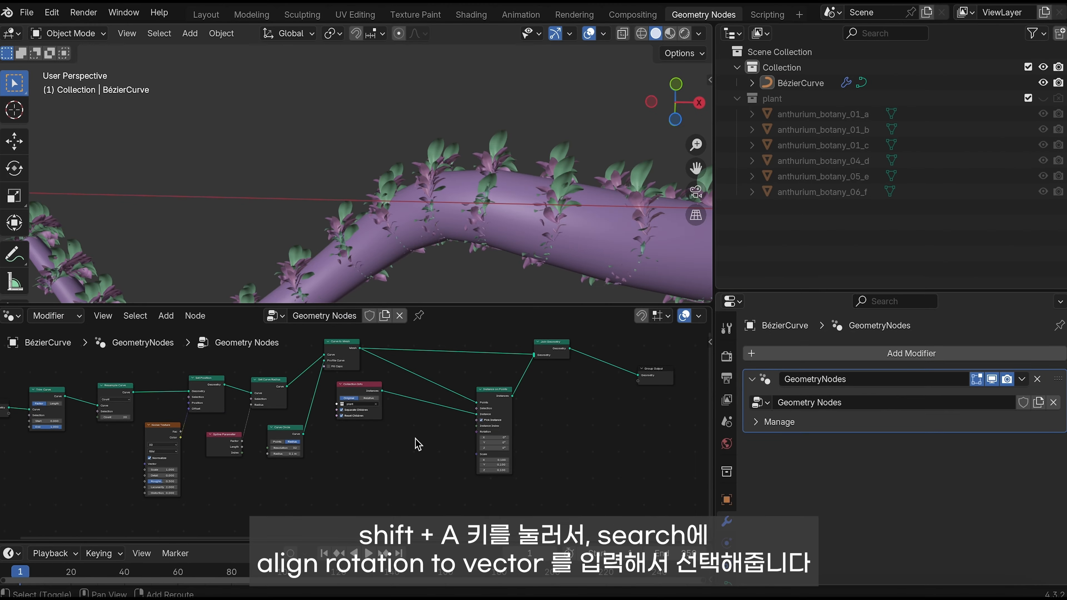
pyautogui.hotkey('shift', 'a')
pyautogui.click(392, 283)
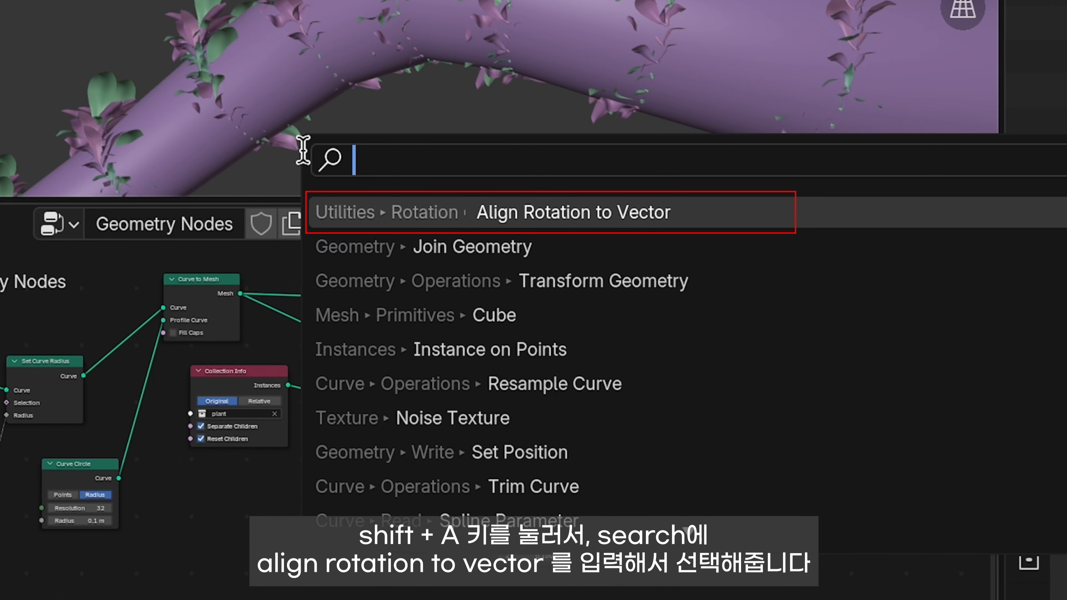
pyautogui.write('alig')
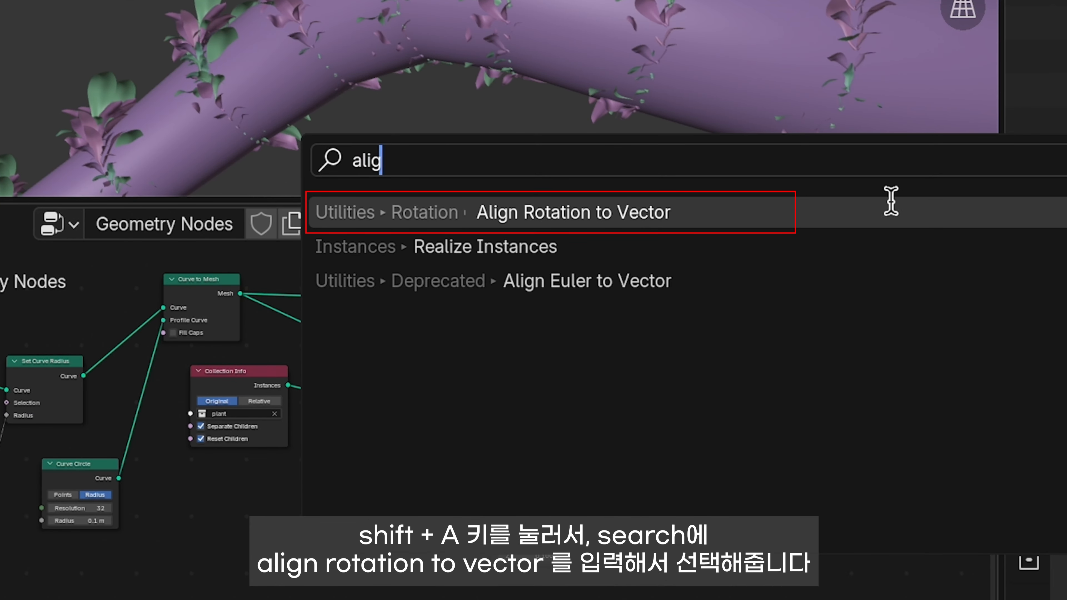
pyautogui.click(715, 210)
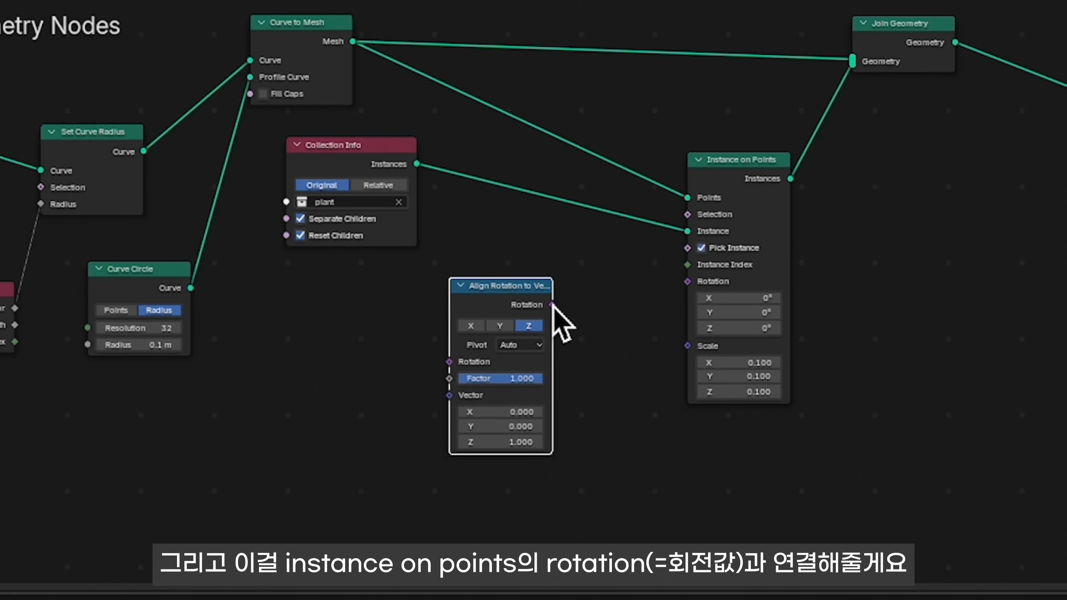
pyautogui.moveTo(552, 305); pyautogui.dragTo(689, 281)
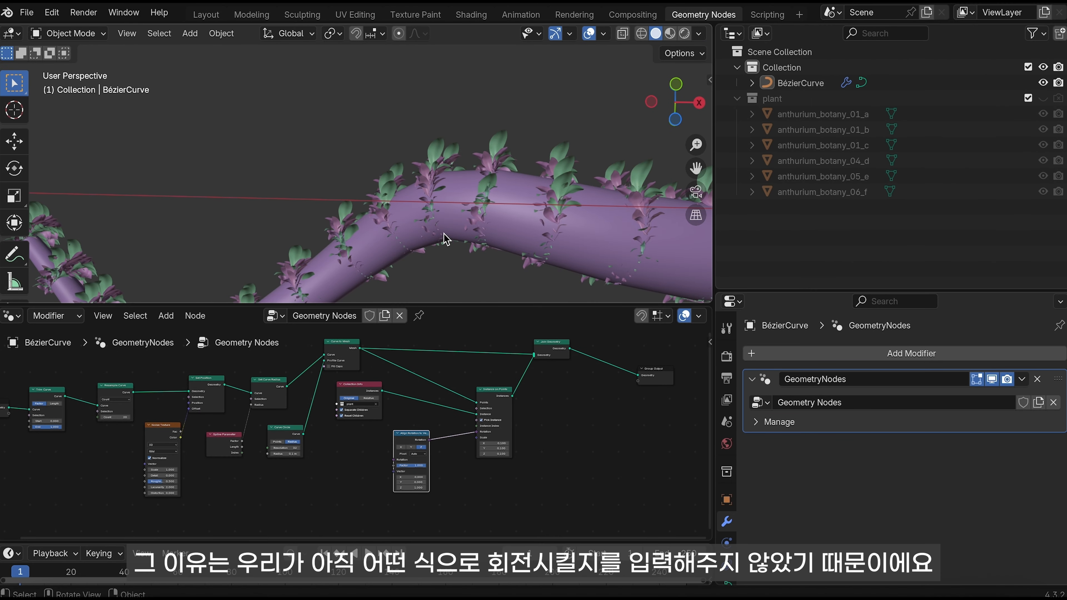
# Step: Add a Normal node and connect it to the Rotation and Vector inputs of Align Rotation to Vector
pyautogui.moveTo(445, 239); pyautogui.dragTo(391, 150, button='middle')
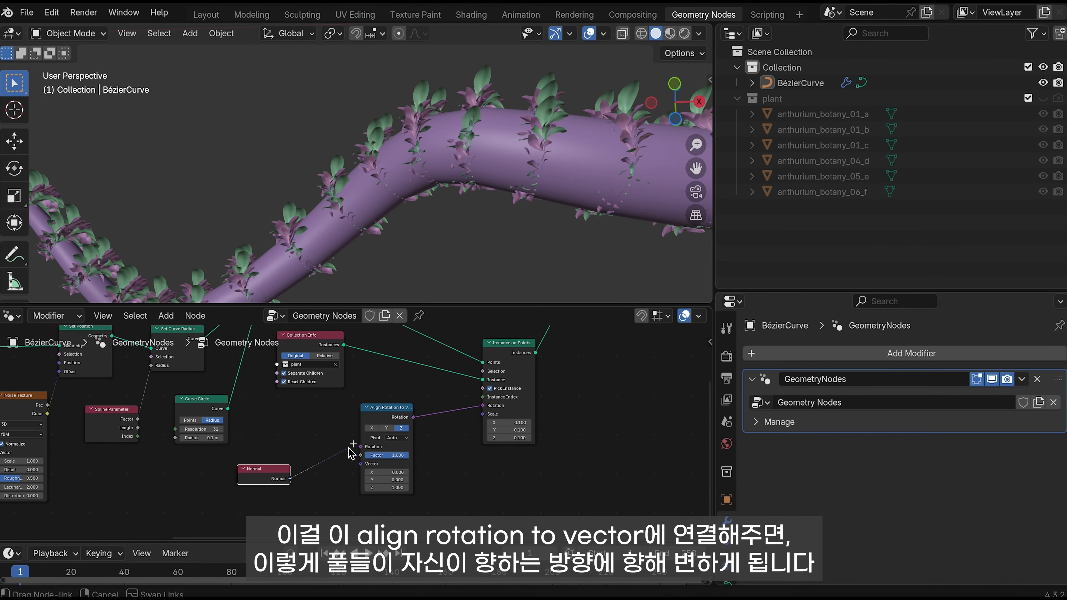
pyautogui.moveTo(360, 446)
pyautogui.mouseDown()
pyautogui.moveTo(291, 478)
pyautogui.moveTo(361, 464)
pyautogui.mouseUp()
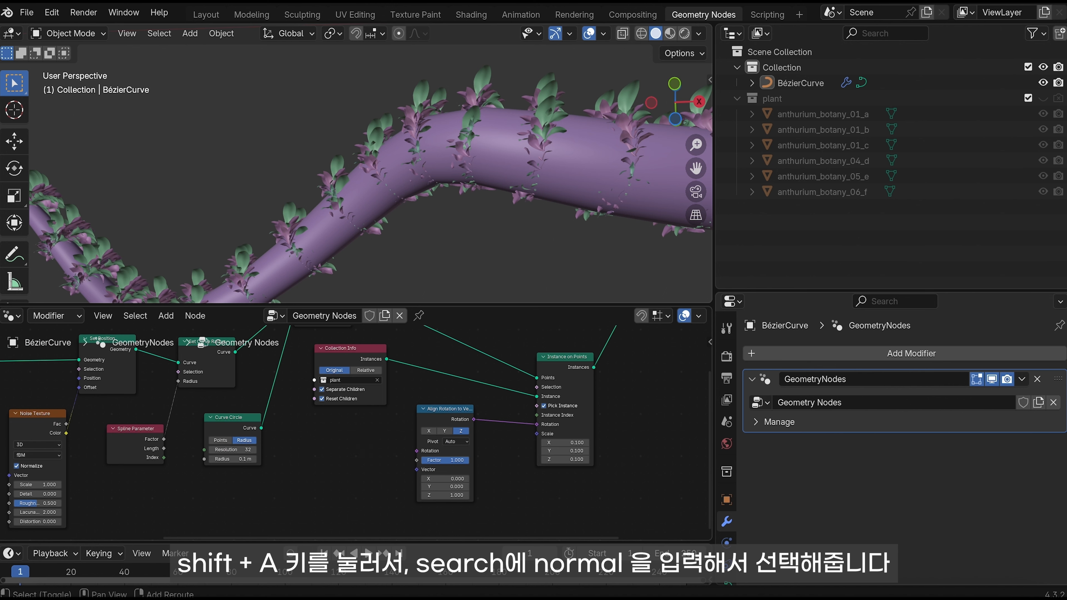
pyautogui.hotkey('shift', 'a')
pyautogui.write('norma')
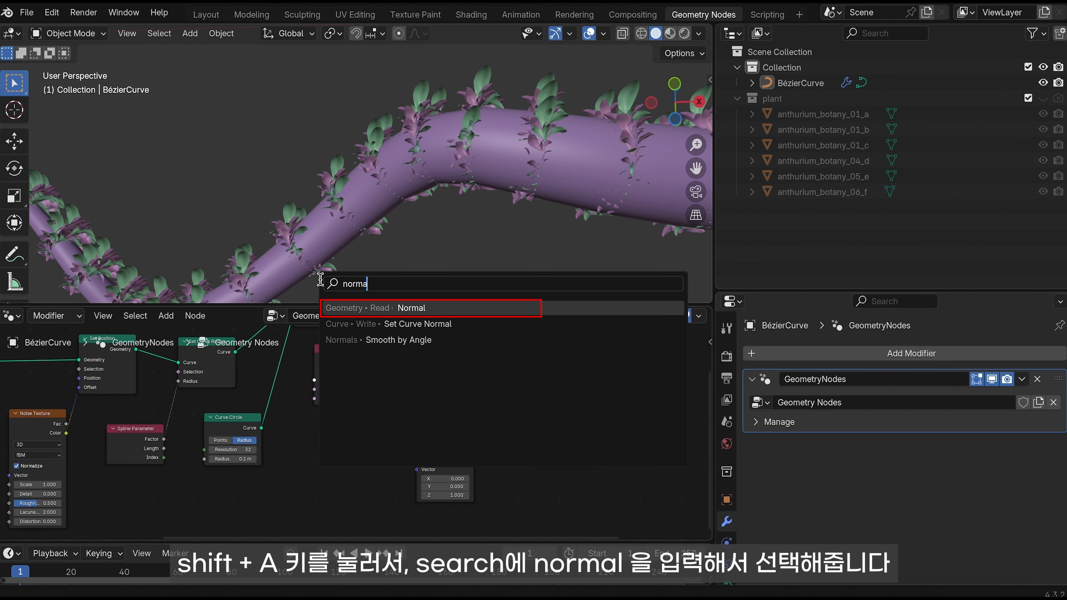
pyautogui.click(391, 311)
pyautogui.click(293, 441)
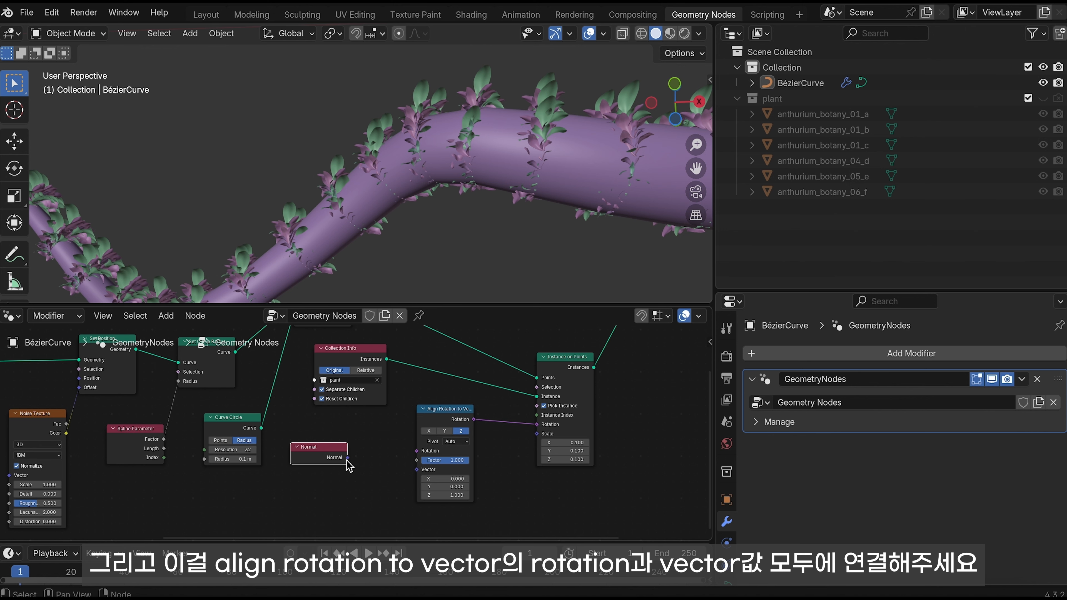
pyautogui.moveTo(348, 457); pyautogui.dragTo(417, 469)
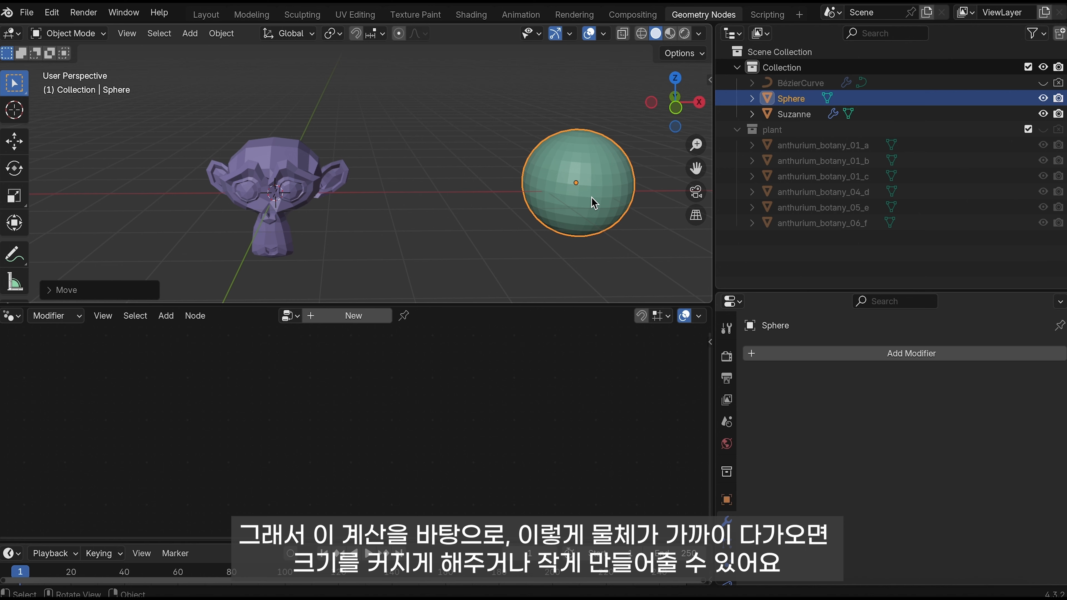
# Step: Move the sphere toward the monkey head
pyautogui.press('g')
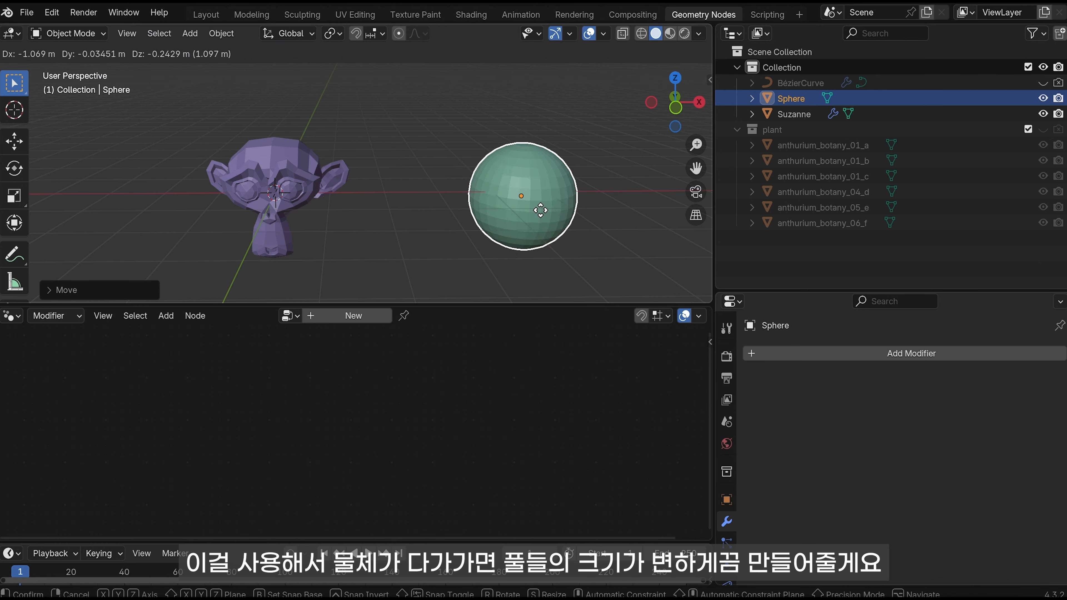
pyautogui.click(438, 205)
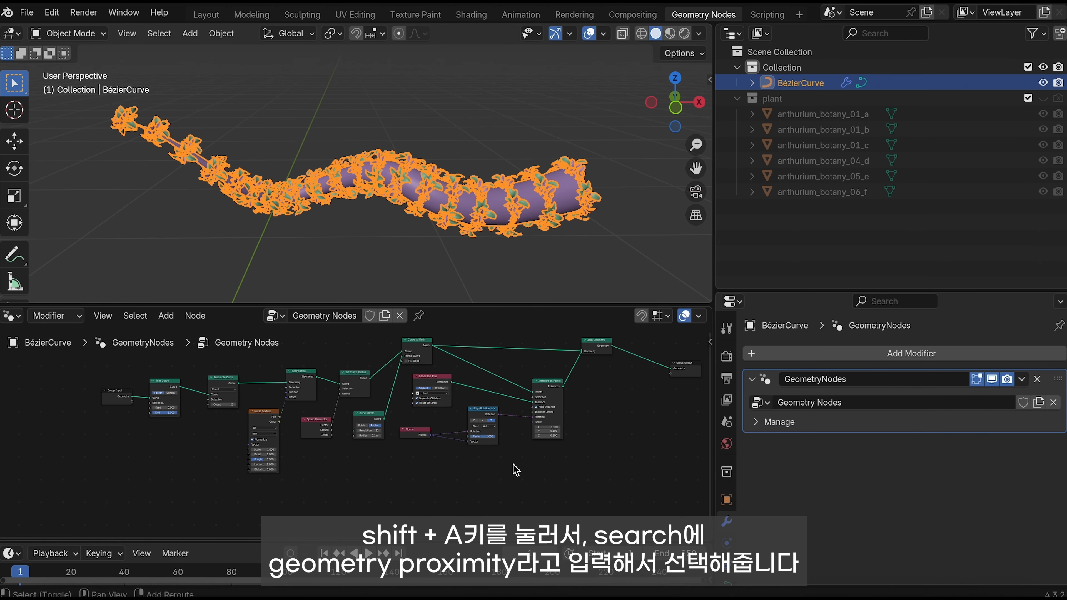
# Step: Add a Geometry Proximity node and connect its Distance output to the Scale input of Instance on Points
pyautogui.hotkey('shift', 'a')
pyautogui.click(478, 286)
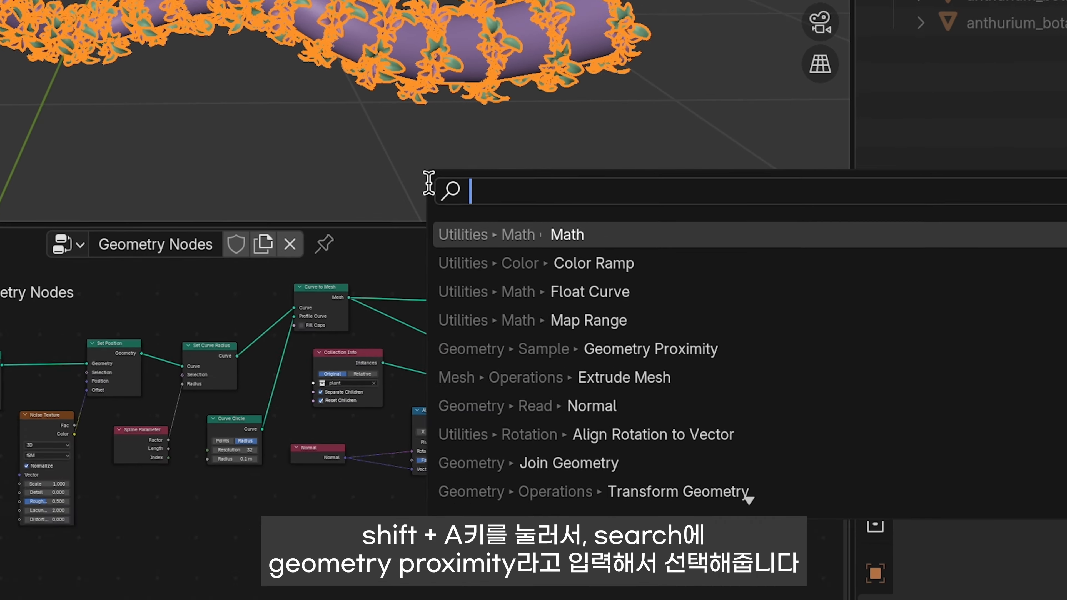
pyautogui.write('geometry pro')
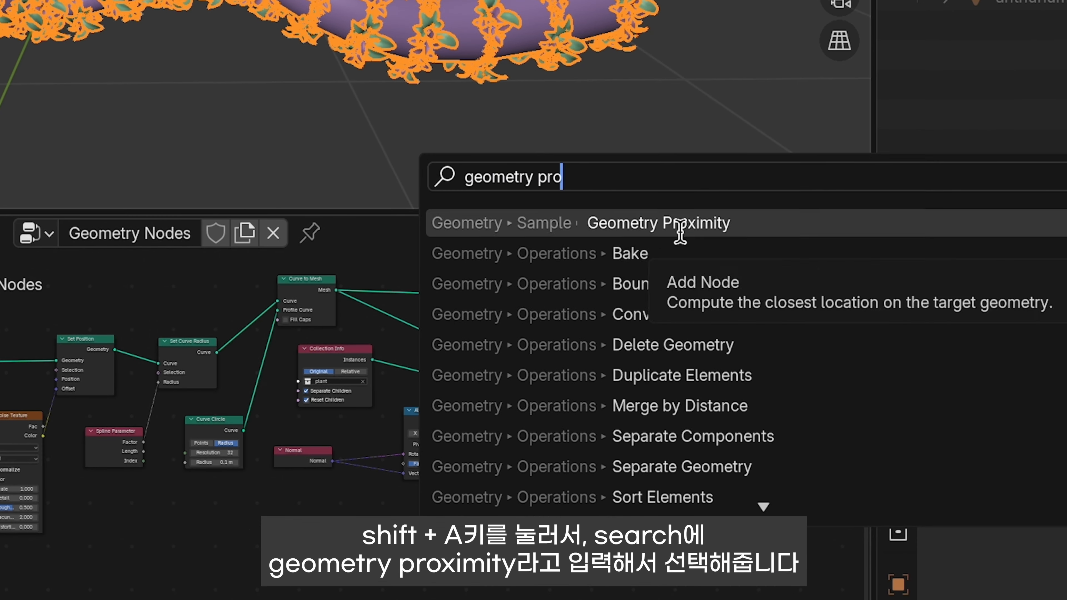
pyautogui.click(679, 229)
pyautogui.click(443, 286)
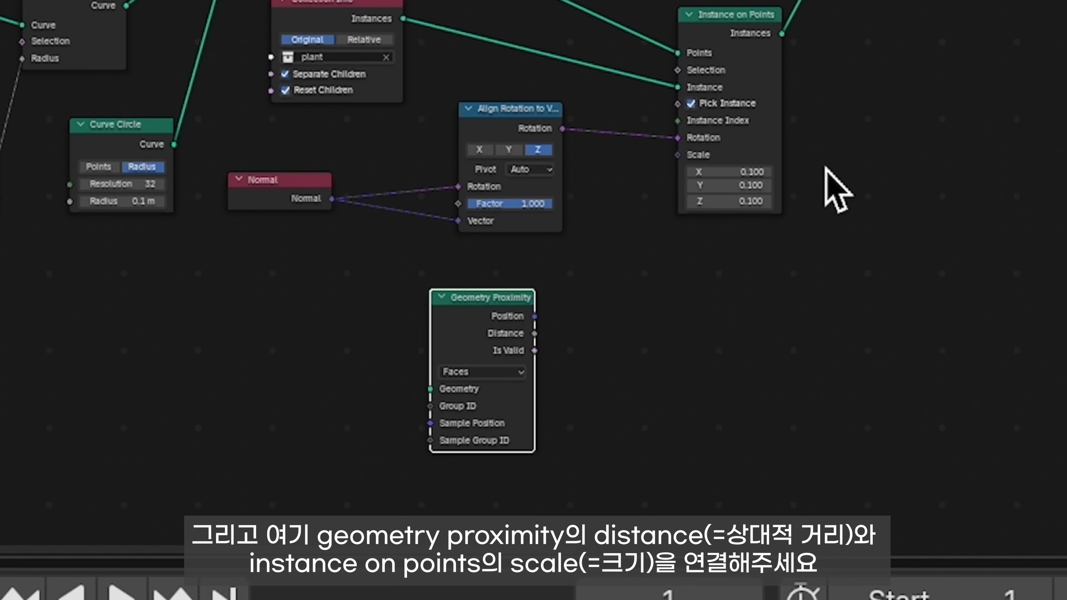
pyautogui.moveTo(534, 333); pyautogui.dragTo(588, 235)
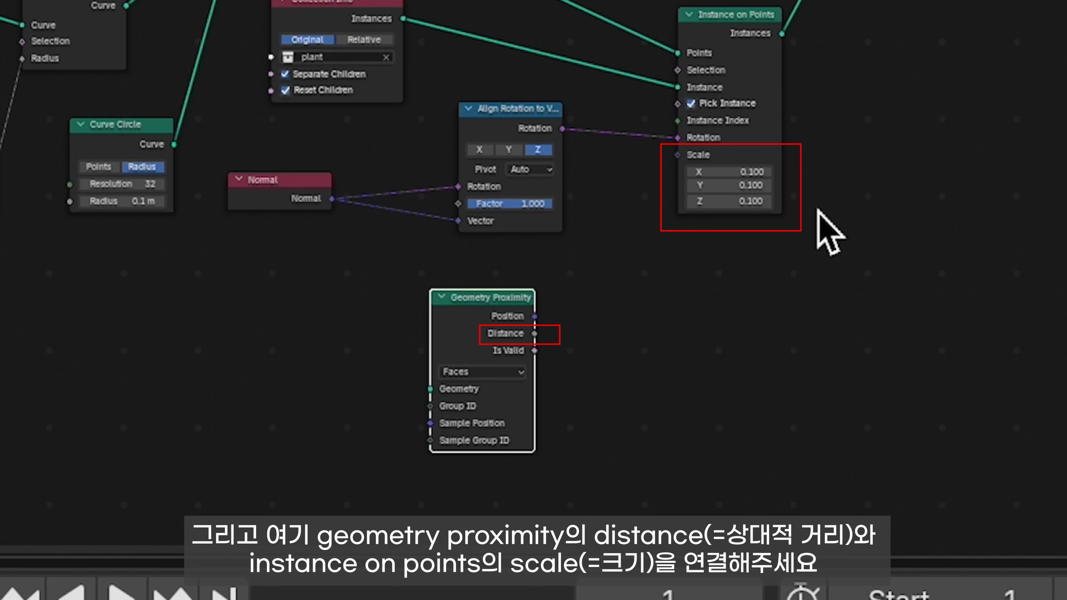
pyautogui.moveTo(534, 333); pyautogui.dragTo(678, 155)
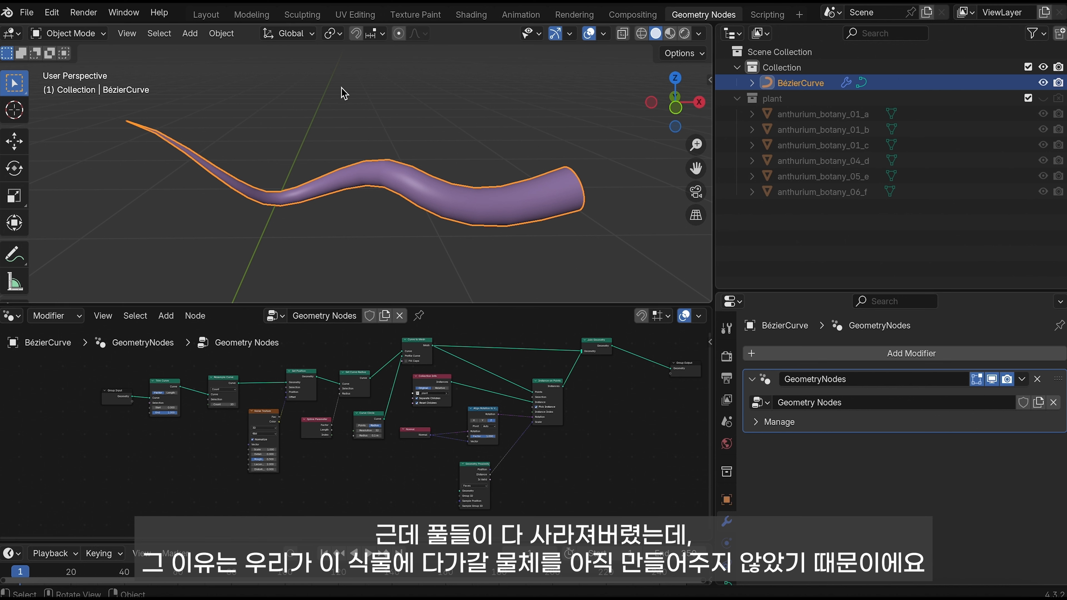
# Step: Add a cube mesh, resize and shift it along X over the curve, and stretch it along X into a long box
pyautogui.click(563, 151)
pyautogui.hotkey('shift', 'a')
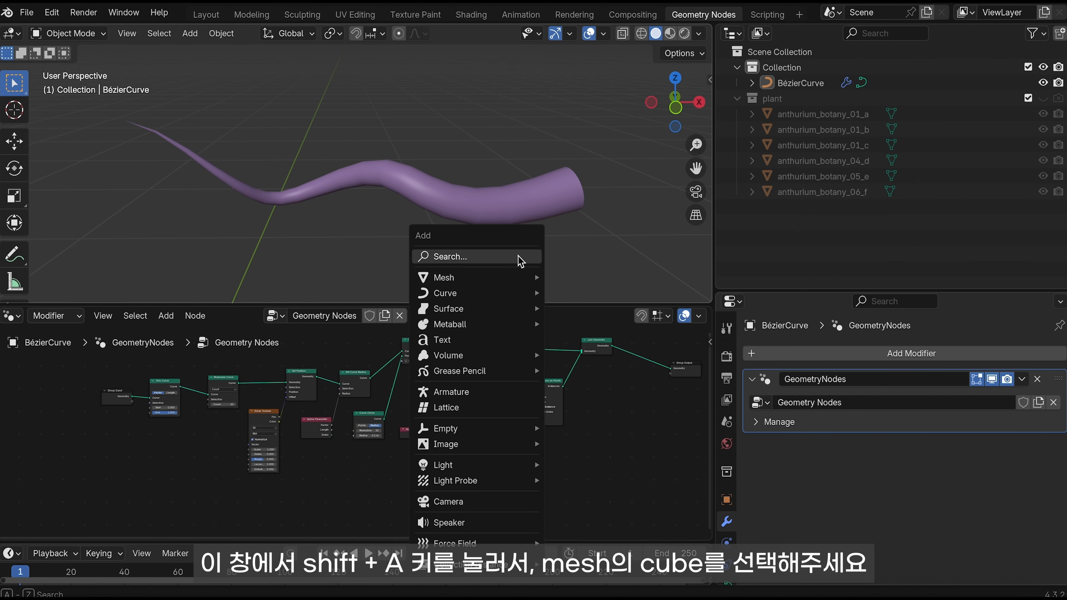
pyautogui.moveTo(530, 277)
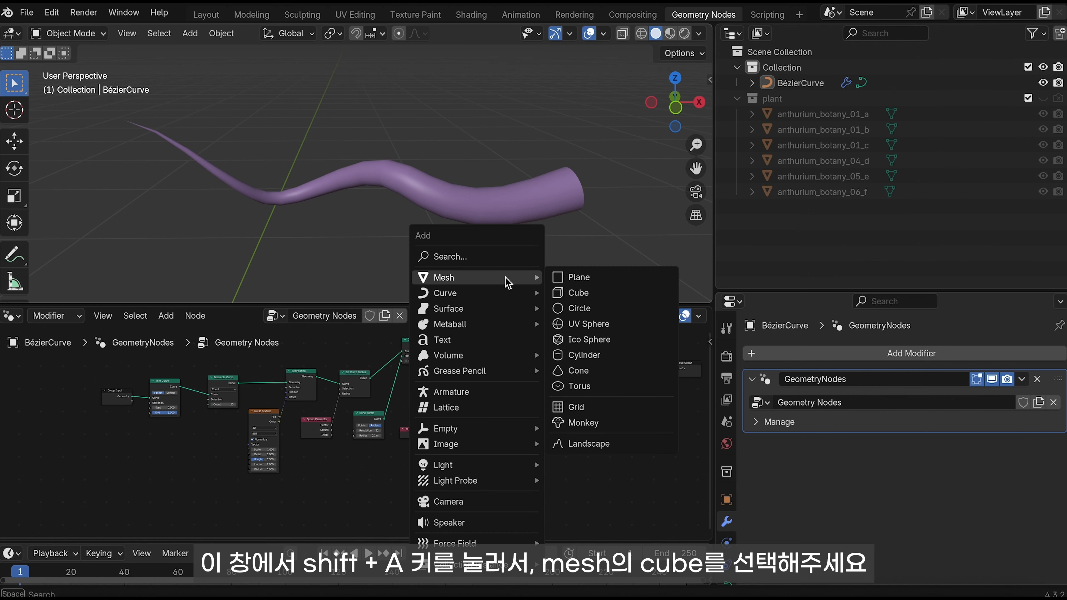
pyautogui.click(579, 293)
pyautogui.press('s')
pyautogui.press('KP_1')
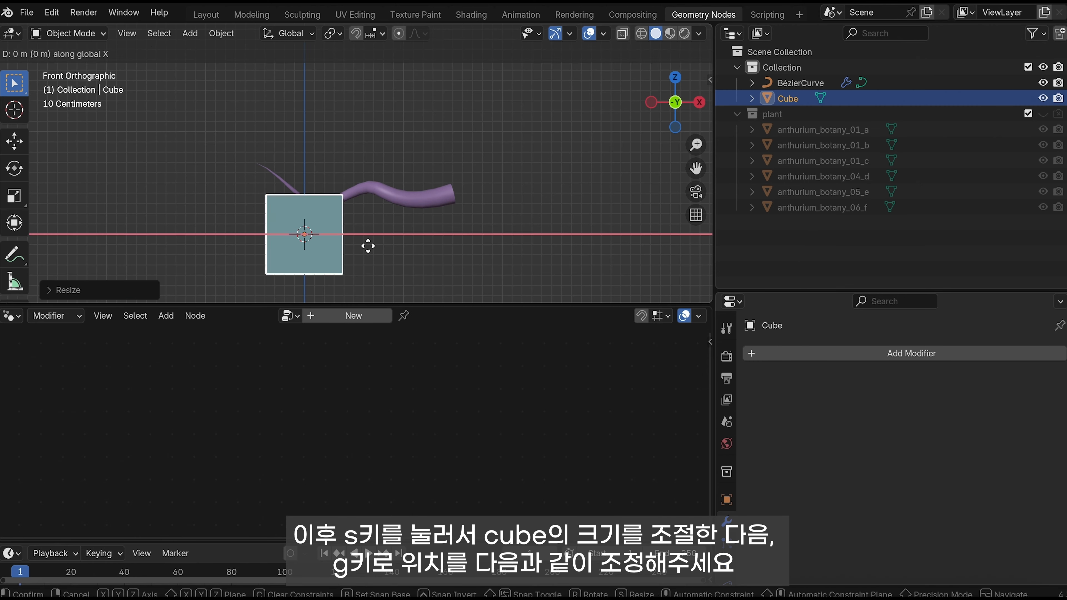
pyautogui.click(446, 257)
pyautogui.press('s')
pyautogui.press('x')
pyautogui.click(538, 284)
# Step: Move the box-shaped cube along Z and Y to line it up with the curve
pyautogui.press('g')
pyautogui.press('z')
pyautogui.click(537, 233)
pyautogui.click(535, 207)
pyautogui.moveTo(534, 207); pyautogui.dragTo(475, 243, button='middle')
pyautogui.click(405, 185)
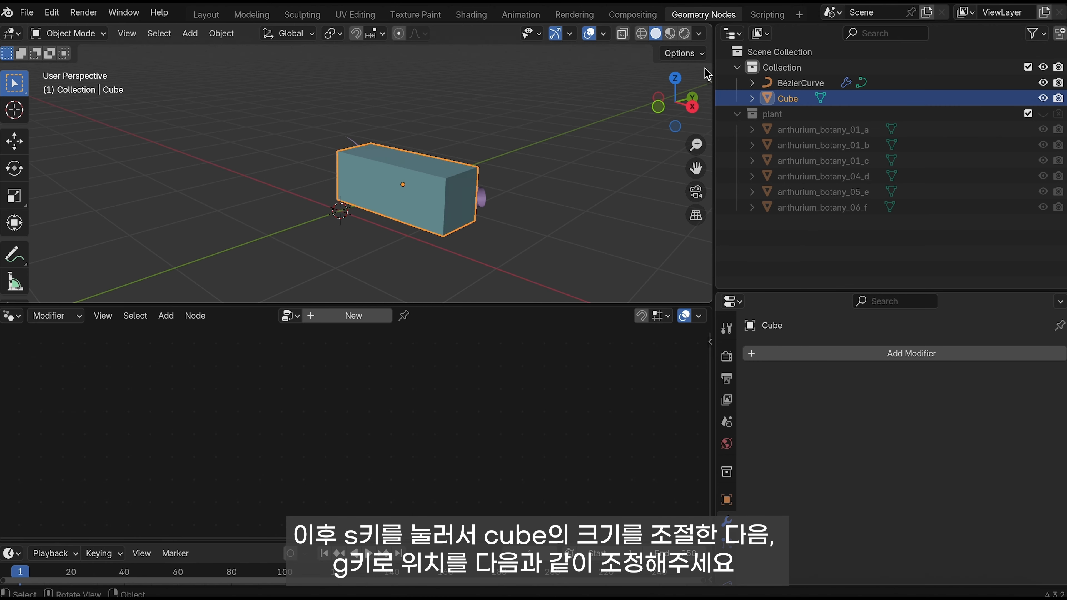
pyautogui.click(649, 105)
pyautogui.click(649, 105)
pyautogui.click(437, 185)
pyautogui.press('g')
pyautogui.press('y')
pyautogui.click(500, 190)
# Step: Move the cube along X until it sits just beyond the curve's thick end
pyautogui.moveTo(499, 190); pyautogui.dragTo(597, 229, button='middle')
pyautogui.press('g')
pyautogui.press('x')
pyautogui.click(533, 229)
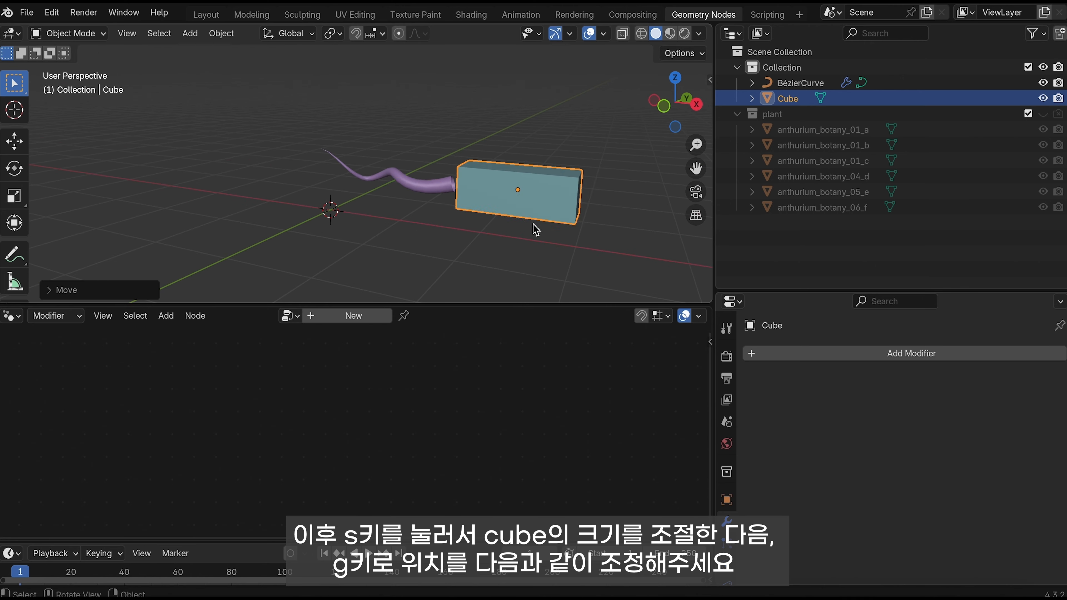
pyautogui.press('g')
pyautogui.press('x')
pyautogui.click(542, 223)
# Step: Set the cube's viewport display to Bounds in its object properties
pyautogui.click(726, 499)
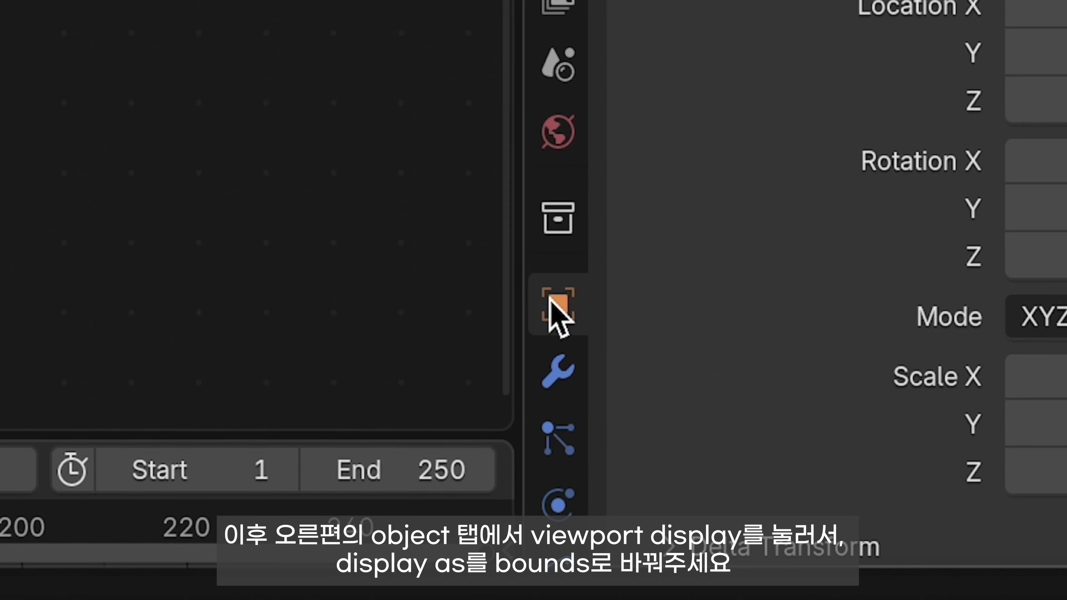
pyautogui.scroll(-8, 1050, 344)
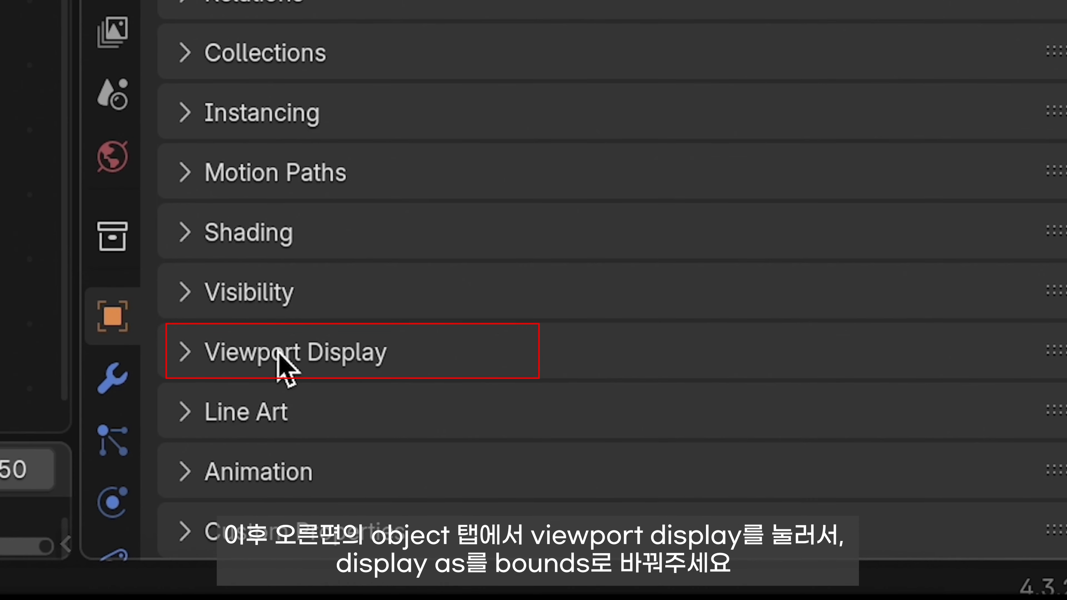
pyautogui.click(279, 357)
pyautogui.scroll(-5, 908, 349)
pyautogui.click(987, 284)
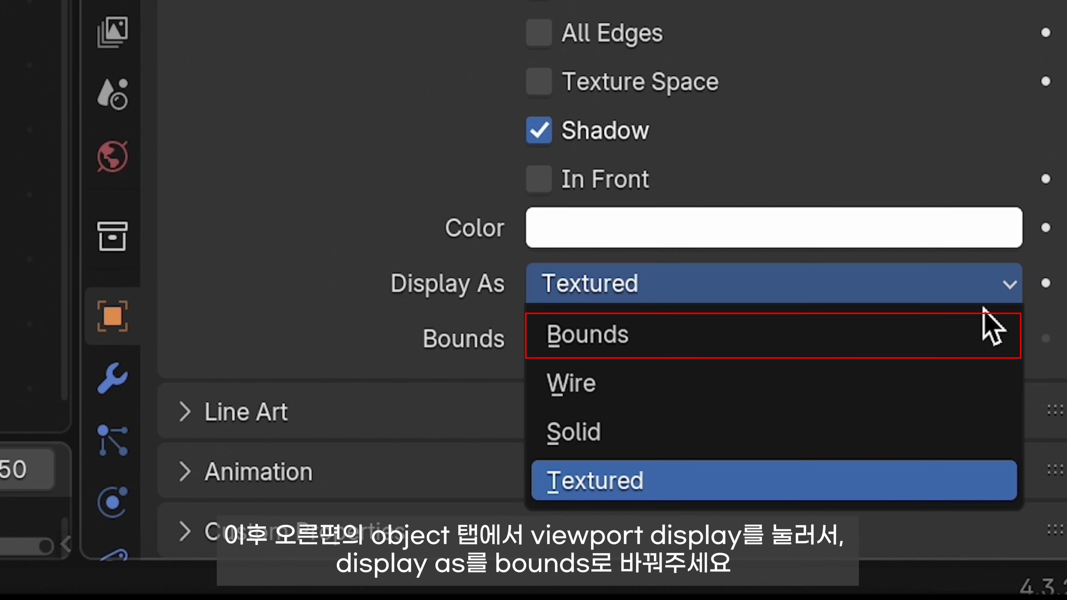
pyautogui.click(905, 336)
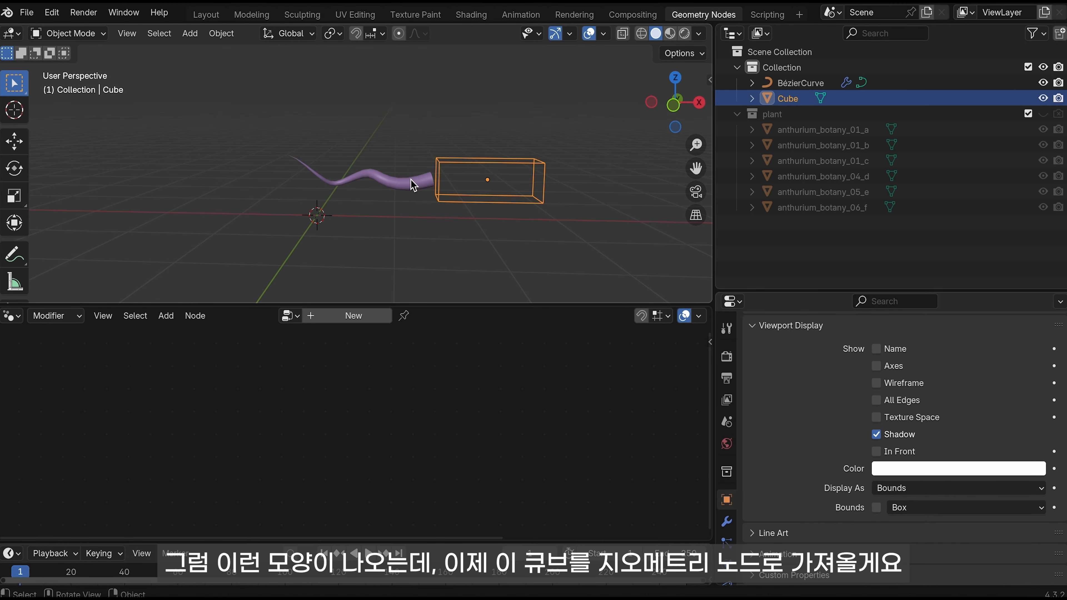
# Step: Bring the cube into the curve's node tree as Object Info and link its Geometry to Geometry Proximity's Geometry input
pyautogui.click(413, 185)
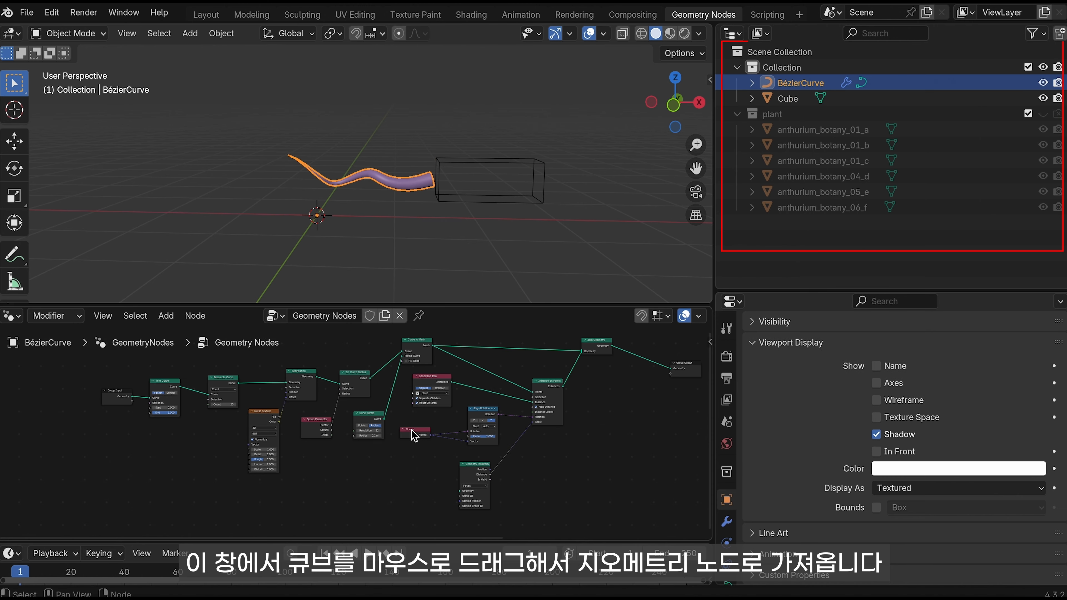
pyautogui.moveTo(788, 103); pyautogui.dragTo(390, 481)
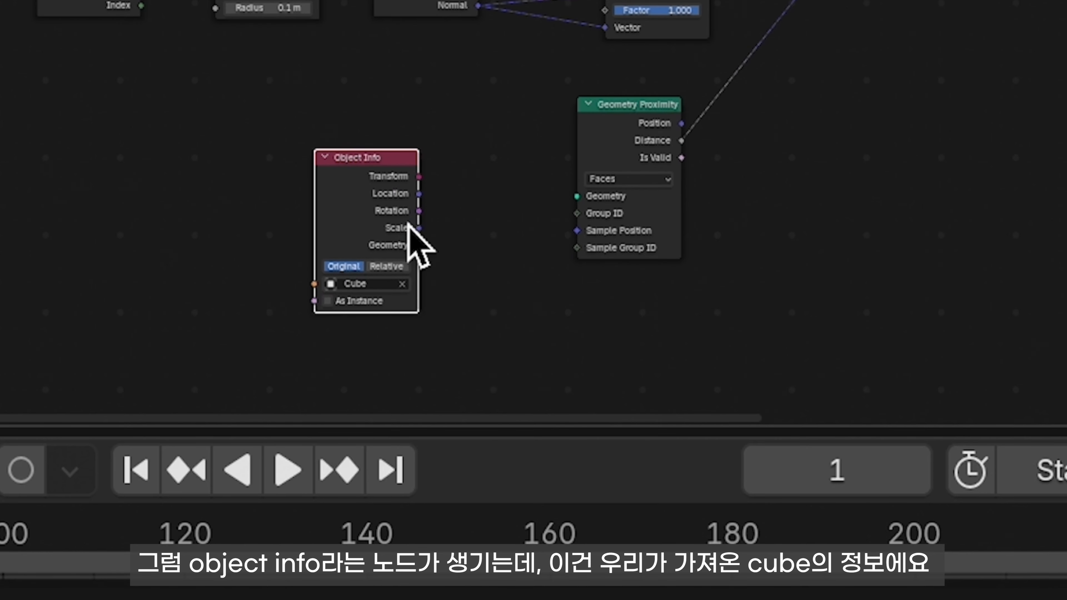
pyautogui.moveTo(420, 245); pyautogui.dragTo(583, 195)
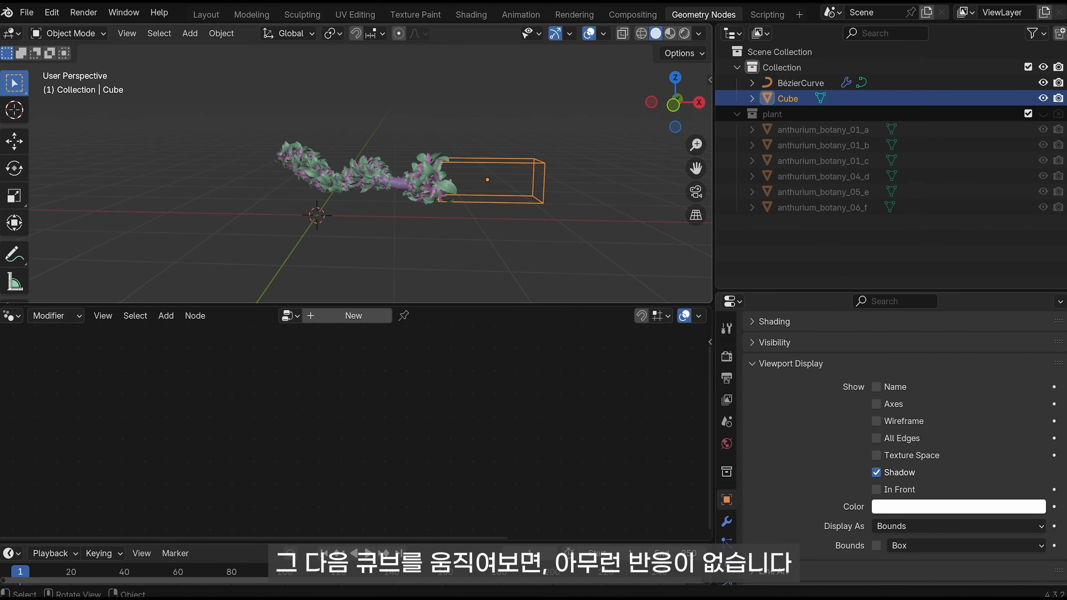
# Step: Try moving the cube away from the curve's thick end to test its effect on the foliage, and undo the move
pyautogui.press('g')
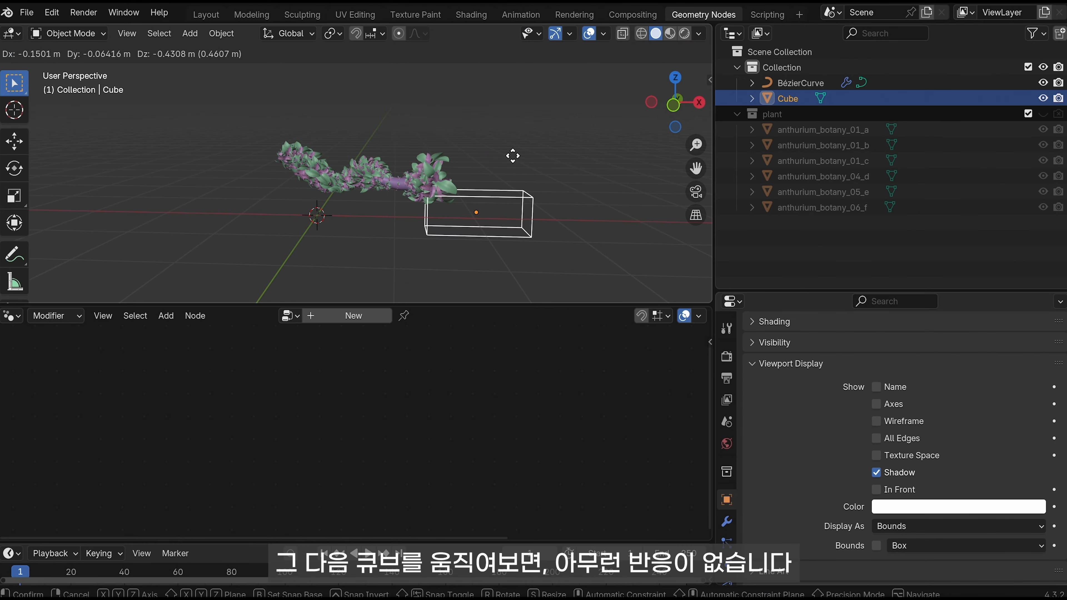
pyautogui.click(552, 226)
pyautogui.hotkey('ctrl', 'z')
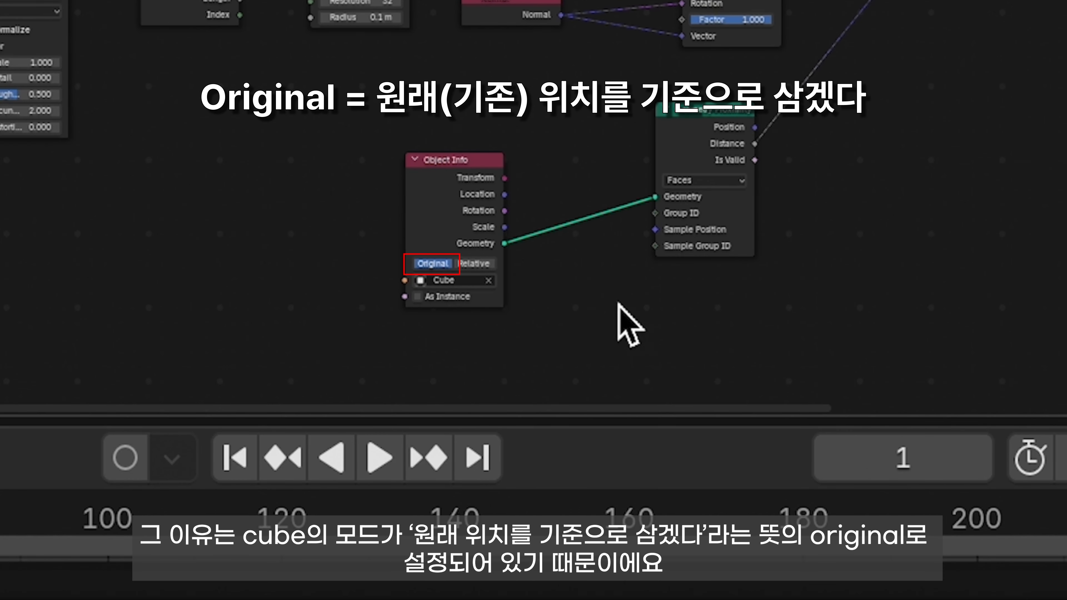
# Step: Set the cube's Object Info node to Relative and test the foliage's response by moving the cube beside the curve
pyautogui.click(487, 264)
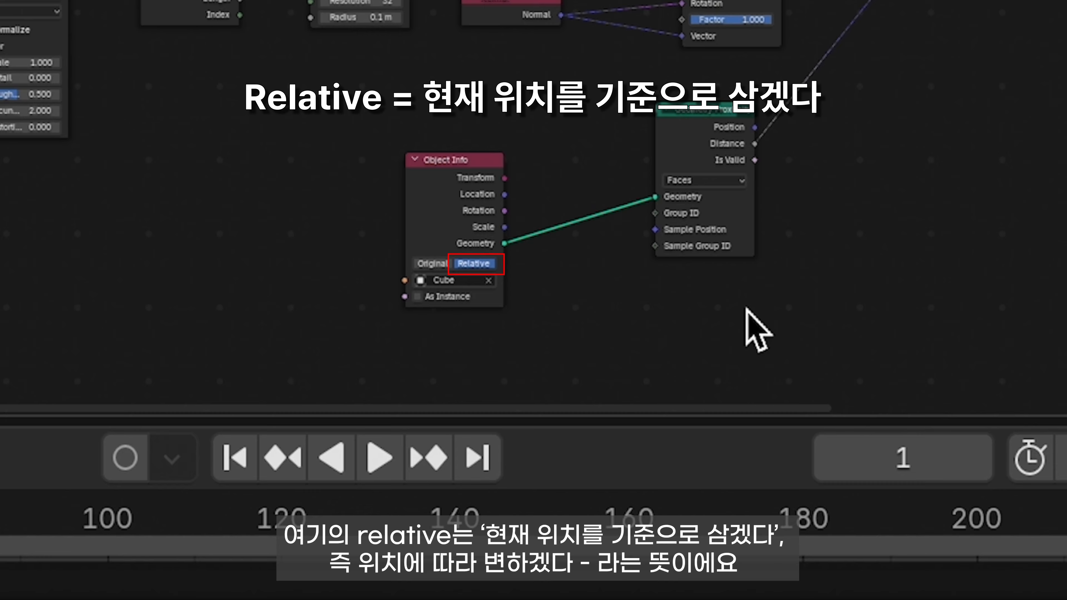
pyautogui.scroll(1, 757, 324)
pyautogui.moveTo(757, 311); pyautogui.dragTo(756, 172, button='middle')
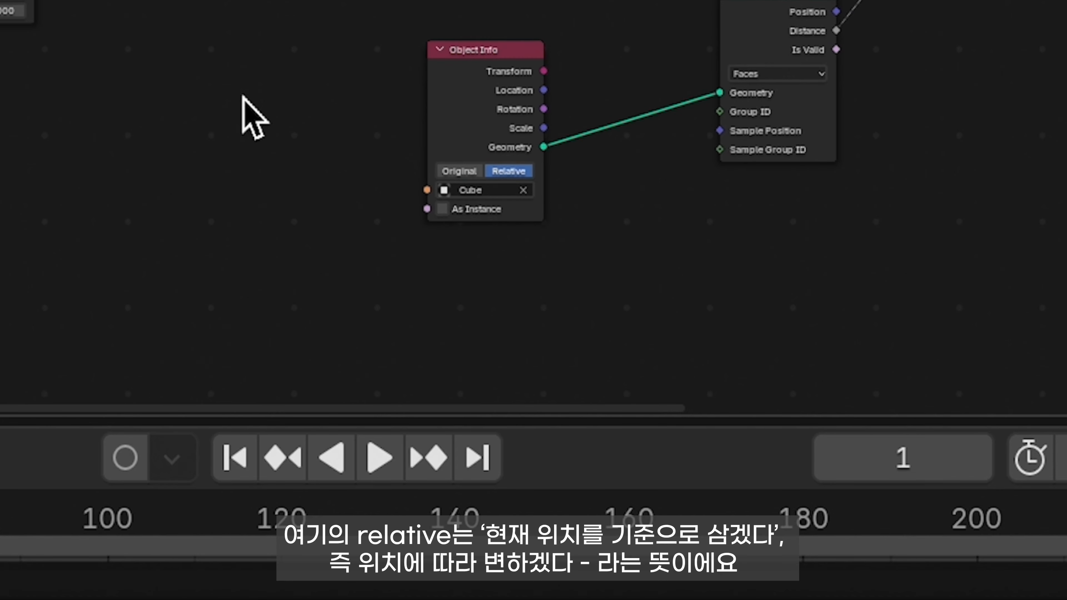
pyautogui.press('g')
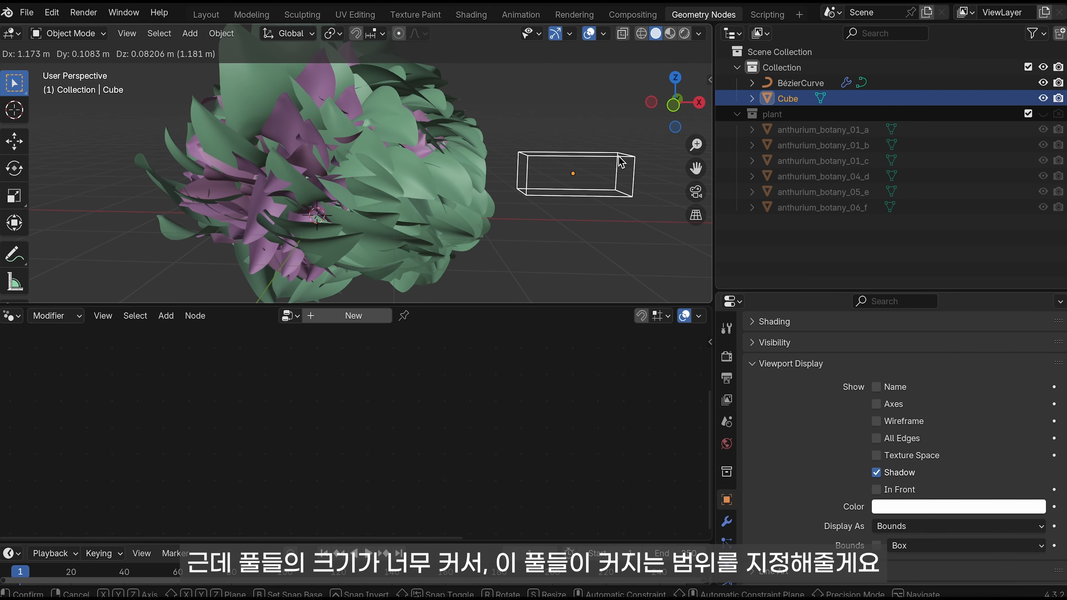
pyautogui.click(624, 167)
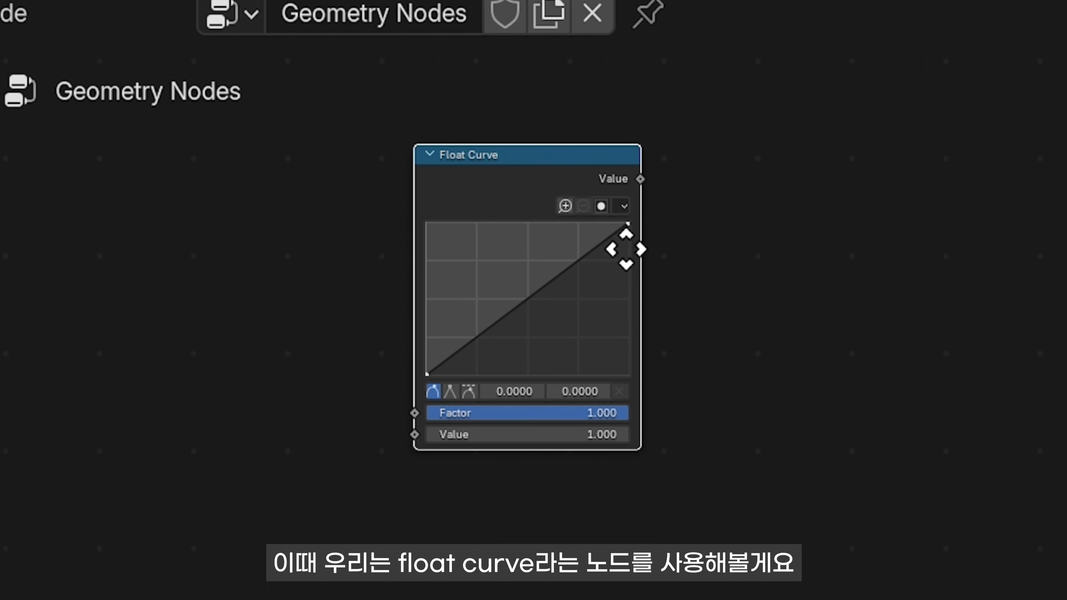
# Step: Add a Float Curve node between Geometry Proximity's Distance output and the Scale input of Instance on Points
pyautogui.moveTo(626, 249); pyautogui.dragTo(624, 250, button='middle')
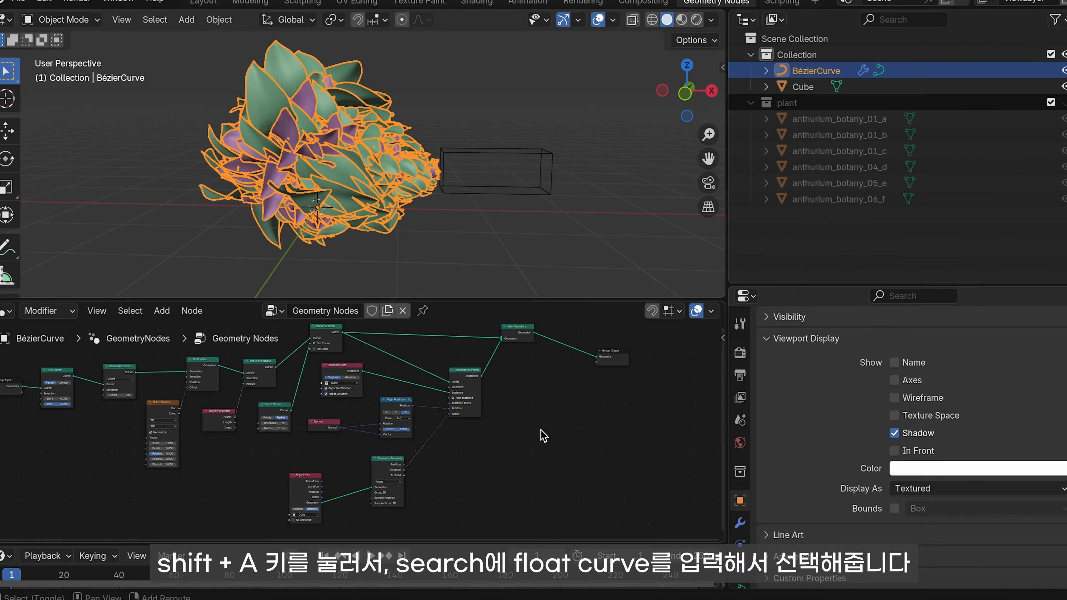
pyautogui.hotkey('shift', 'a')
pyautogui.click(525, 287)
pyautogui.write('float')
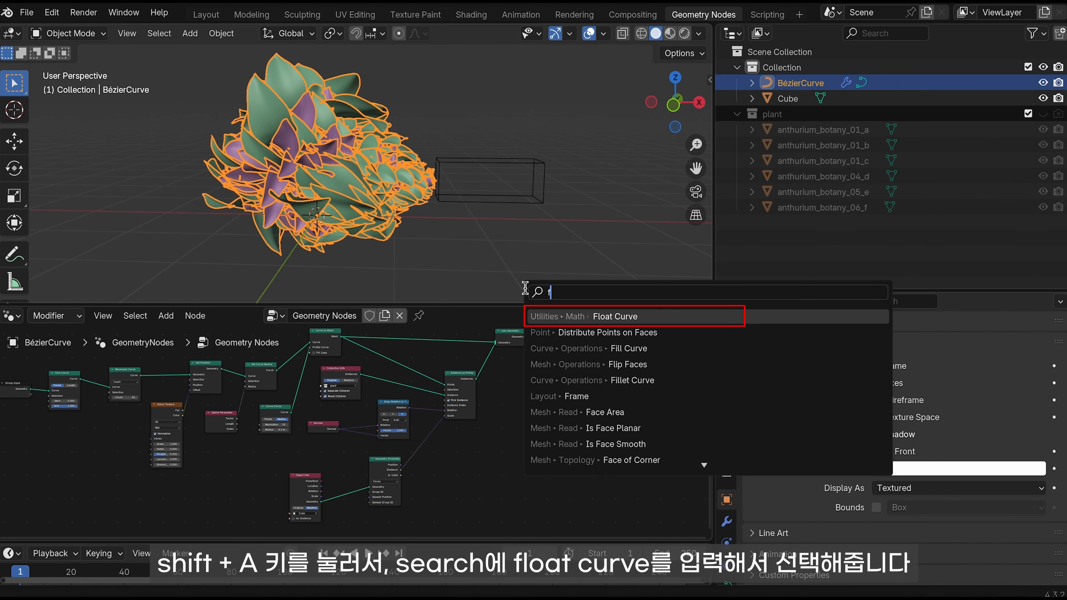
pyautogui.click(659, 314)
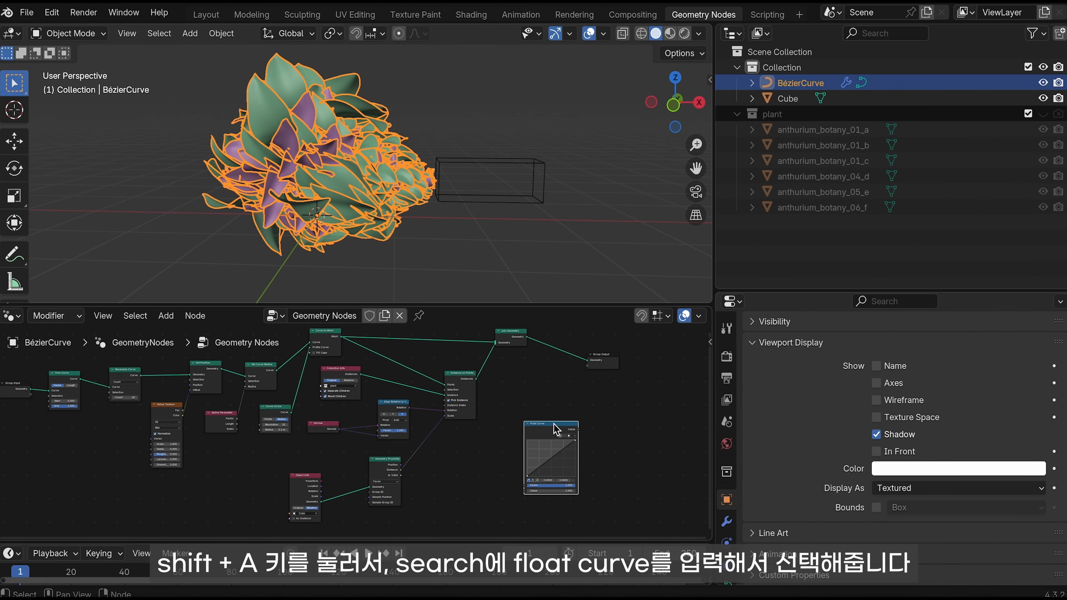
pyautogui.click(438, 442)
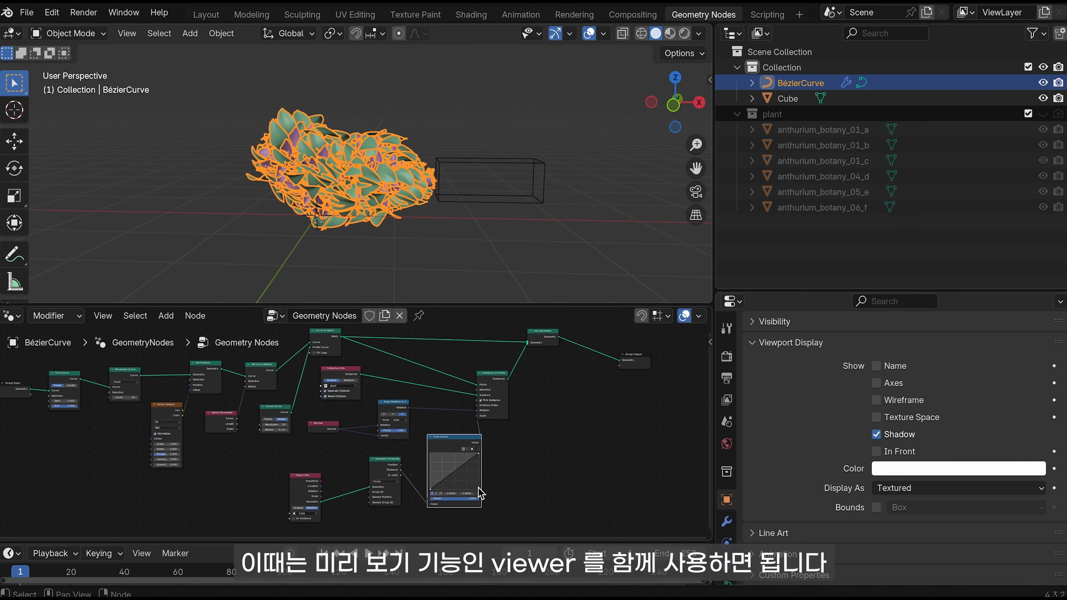
# Step: Preview the Float Curve's value with a Viewer node, feeding the Curve to Mesh output into its Geometry input
pyautogui.keyDown('ctrl'); pyautogui.keyDown('shift'); pyautogui.click(457, 454); pyautogui.keyUp('shift'); pyautogui.keyUp('ctrl')
pyautogui.moveTo(510, 431); pyautogui.dragTo(536, 435)
pyautogui.moveTo(342, 337); pyautogui.dragTo(513, 439)
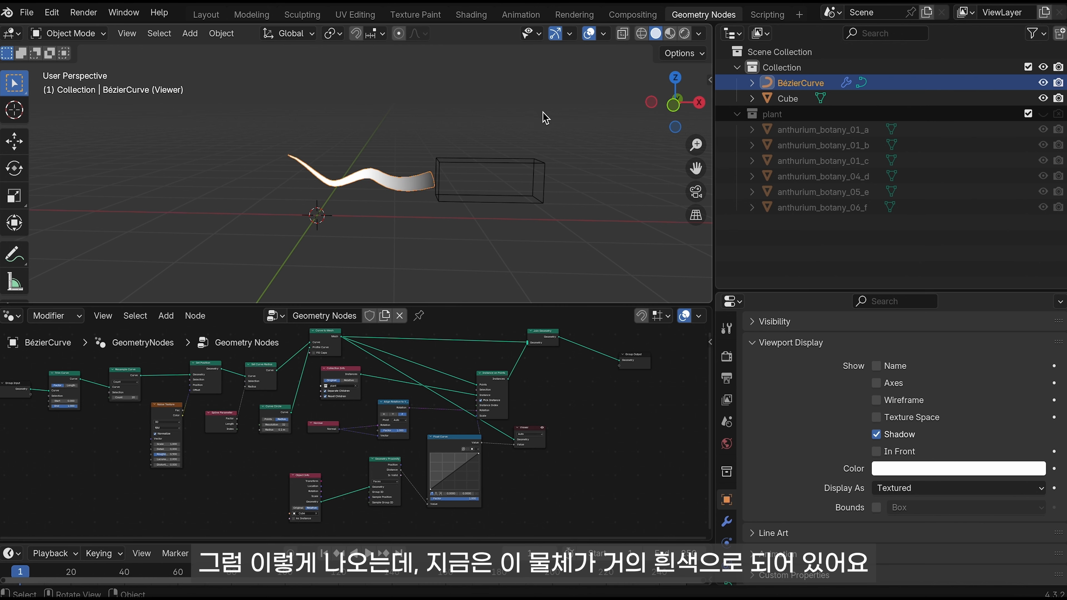
# Step: Try arching the Float Curve through 0.288, 0.806 with its end point at 0.931, 0.000, and undo both changes
pyautogui.scroll(3, 415, 224)
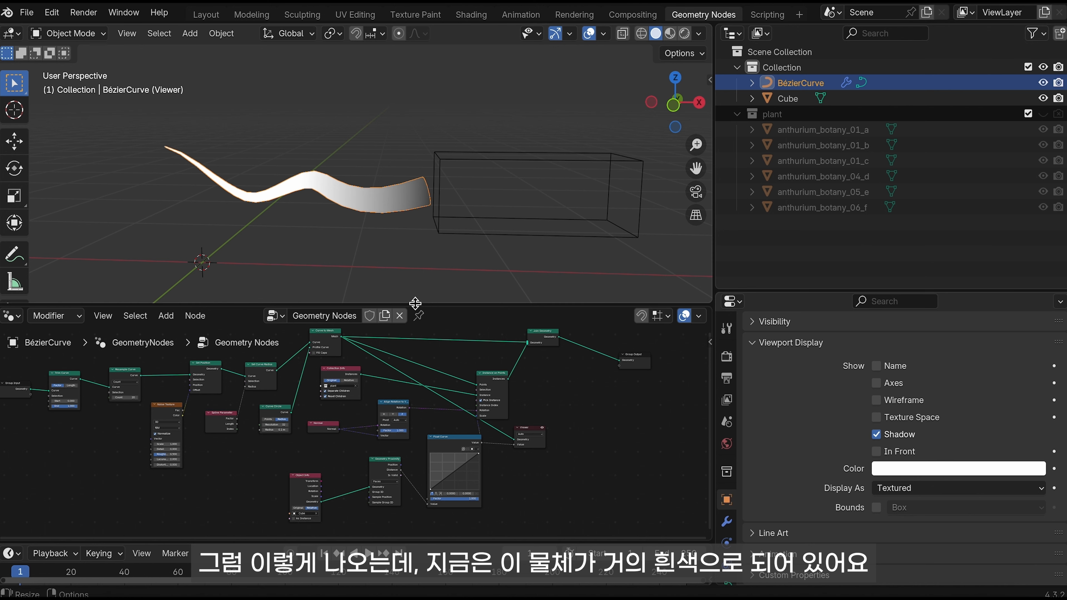
pyautogui.scroll(5, 424, 464)
pyautogui.moveTo(391, 439); pyautogui.dragTo(369, 415)
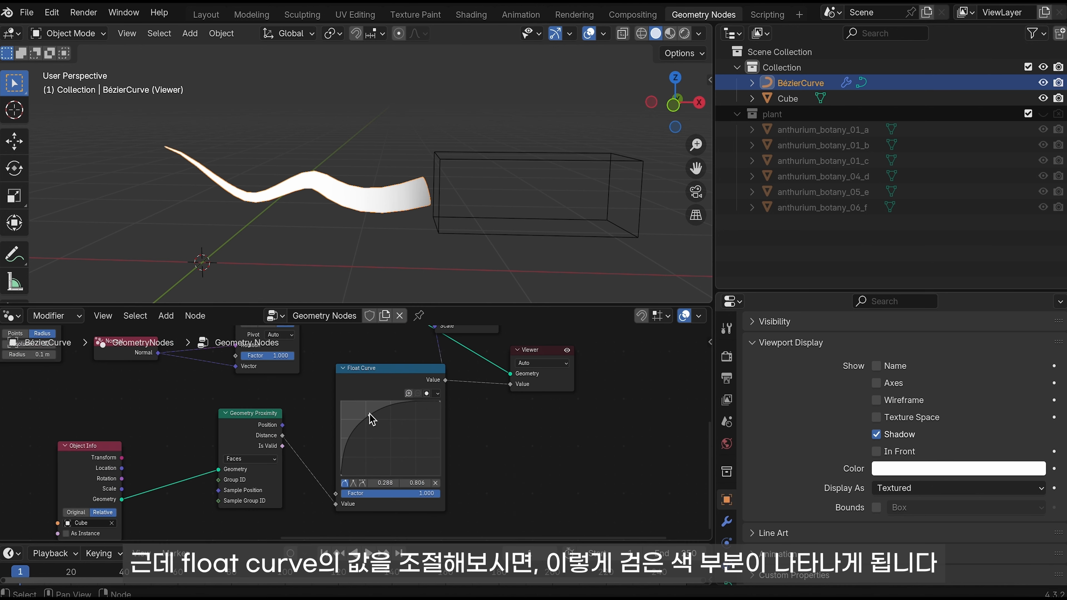
pyautogui.moveTo(439, 404); pyautogui.dragTo(428, 463)
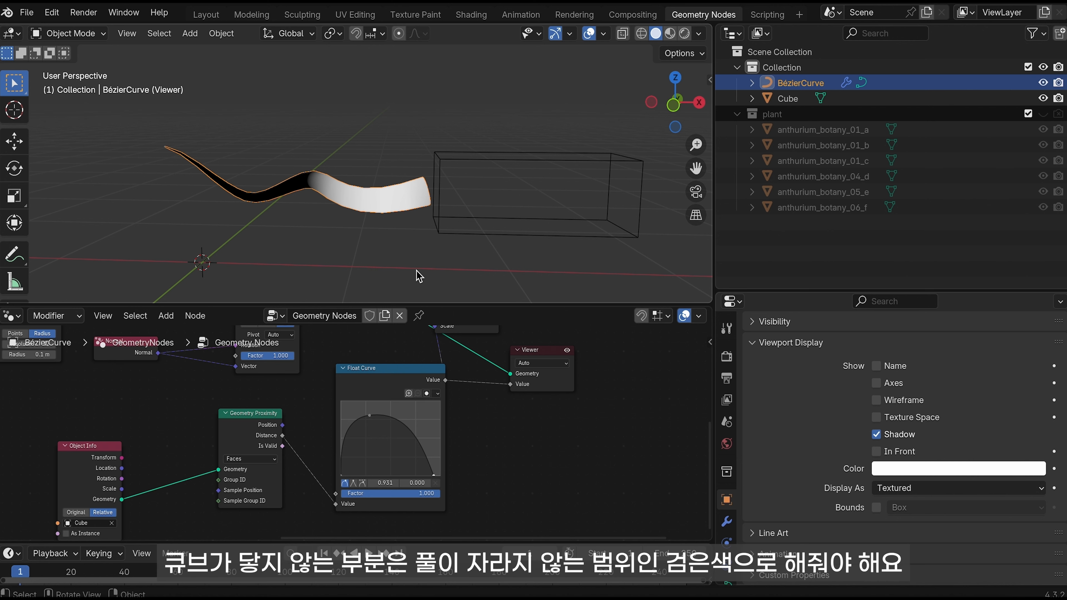
pyautogui.hotkey('ctrl', 'z')
pyautogui.hotkey('ctrl', 'z')
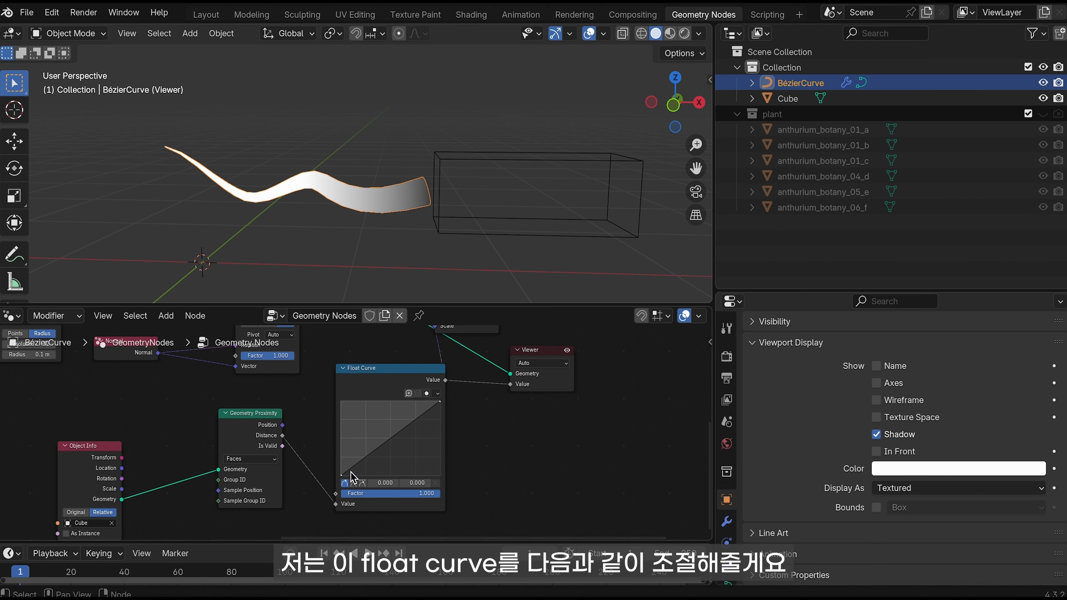
# Step: Reshape the Float Curve into a low descending line with a point at 0.5977, 0.059, and delete the Viewer node
pyautogui.moveTo(341, 475); pyautogui.dragTo(341, 404)
pyautogui.moveTo(439, 402); pyautogui.dragTo(429, 476)
pyautogui.moveTo(341, 404); pyautogui.dragTo(341, 457)
pyautogui.moveTo(428, 475); pyautogui.dragTo(398, 473)
pyautogui.moveTo(341, 457); pyautogui.dragTo(341, 461)
pyautogui.moveTo(340, 460)
pyautogui.mouseDown()
pyautogui.moveTo(399, 469)
pyautogui.moveTo(399, 441)
pyautogui.moveTo(399, 469)
pyautogui.mouseUp()
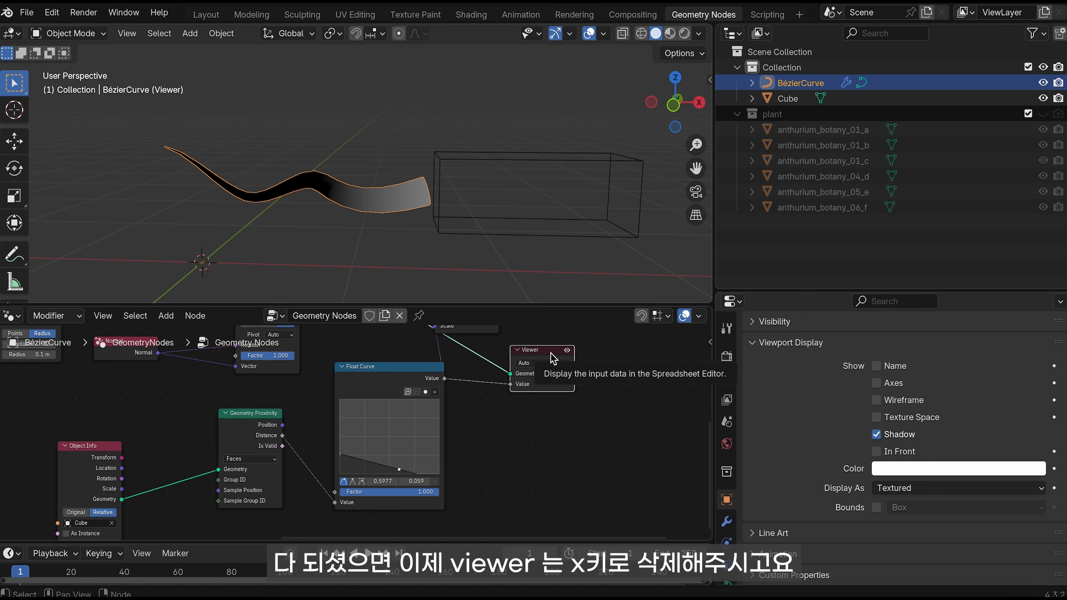
pyautogui.press('x')
# Step: Slide the cube along X over the curve to test the foliage growth, and bring it back to the thick end
pyautogui.click(566, 236)
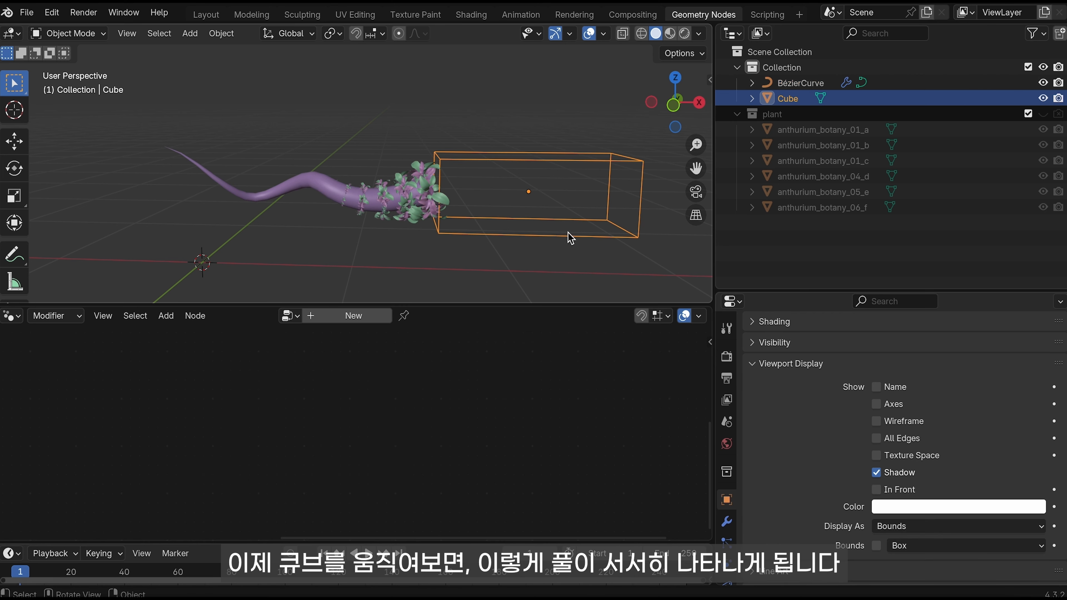
pyautogui.press('g')
pyautogui.press('x')
pyautogui.click(174, 222)
pyautogui.press('g')
pyautogui.press('x')
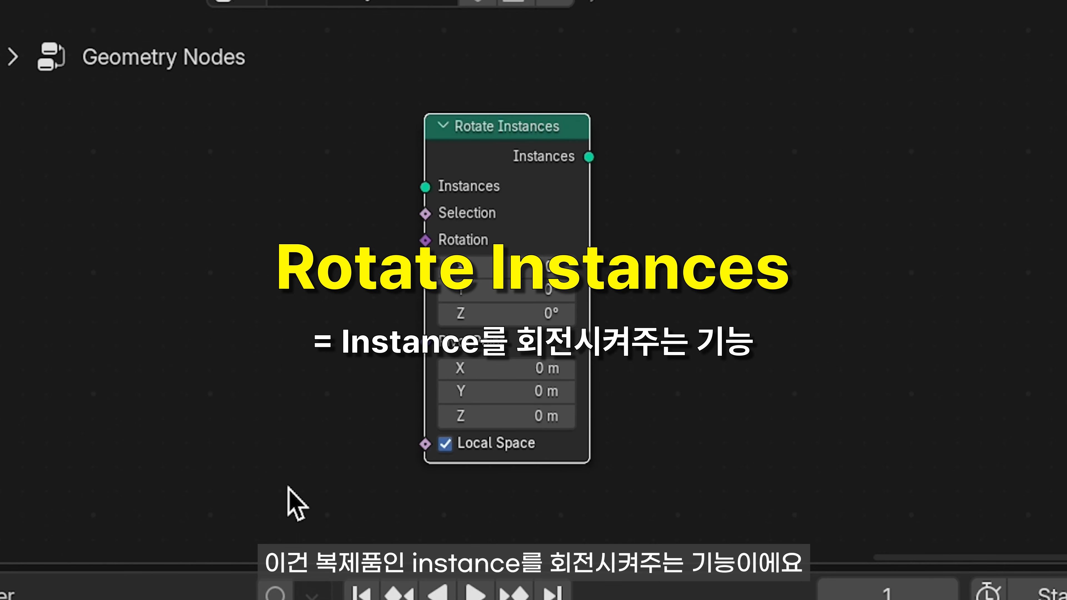
# Step: Insert a Rotate Instances node between Instance on Points and Join Geometry, and spread the nodes out to make room
pyautogui.hotkey('shift', 'a')
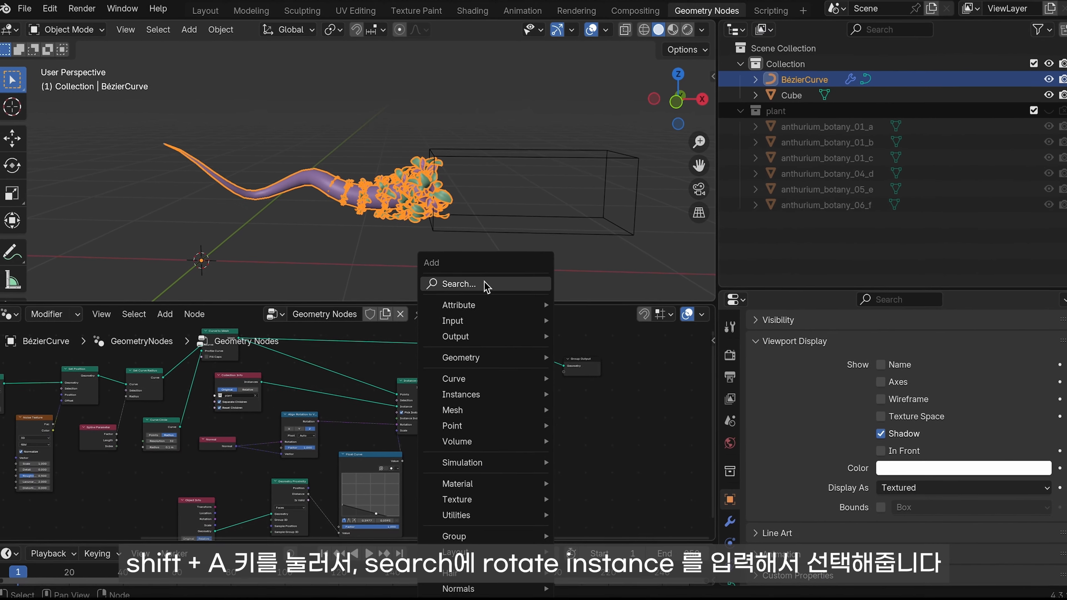
pyautogui.click(486, 284)
pyautogui.write('rotate ins')
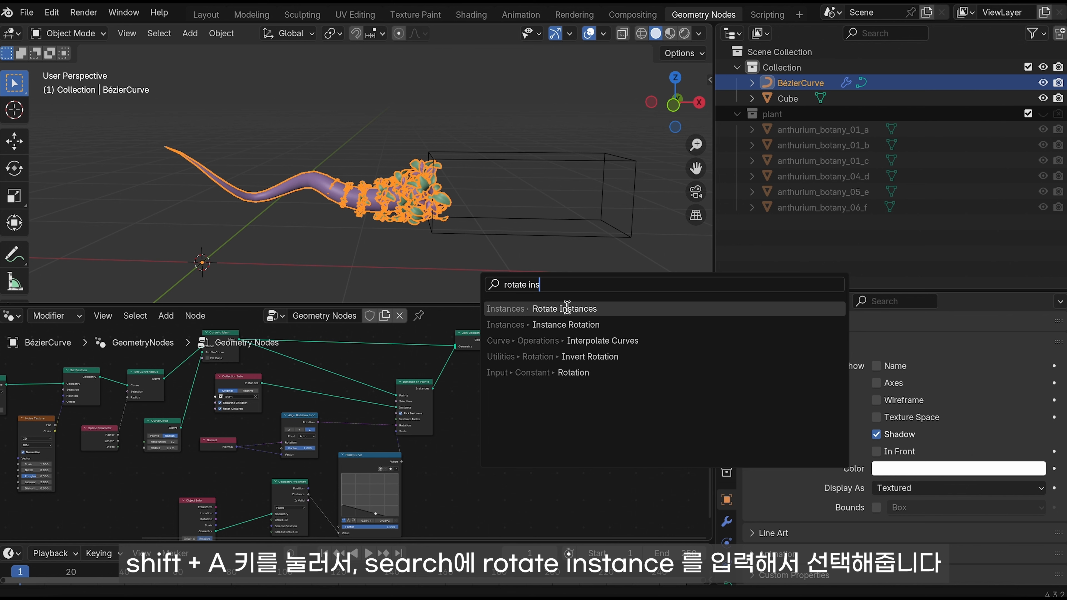
pyautogui.click(602, 307)
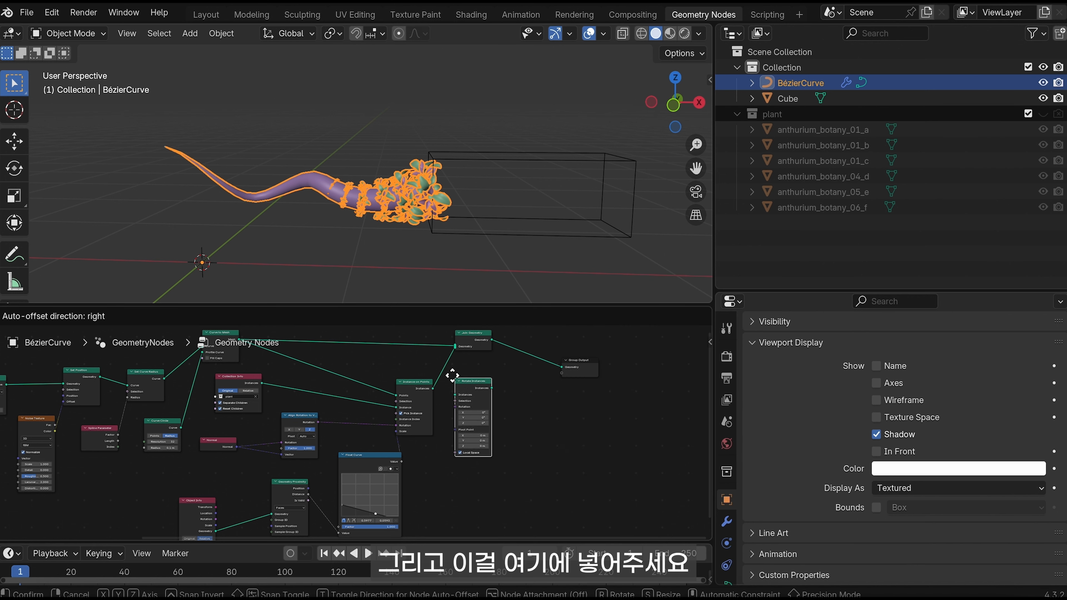
pyautogui.click(442, 365)
pyautogui.moveTo(602, 365); pyautogui.dragTo(667, 351)
pyautogui.moveTo(463, 372); pyautogui.dragTo(527, 412)
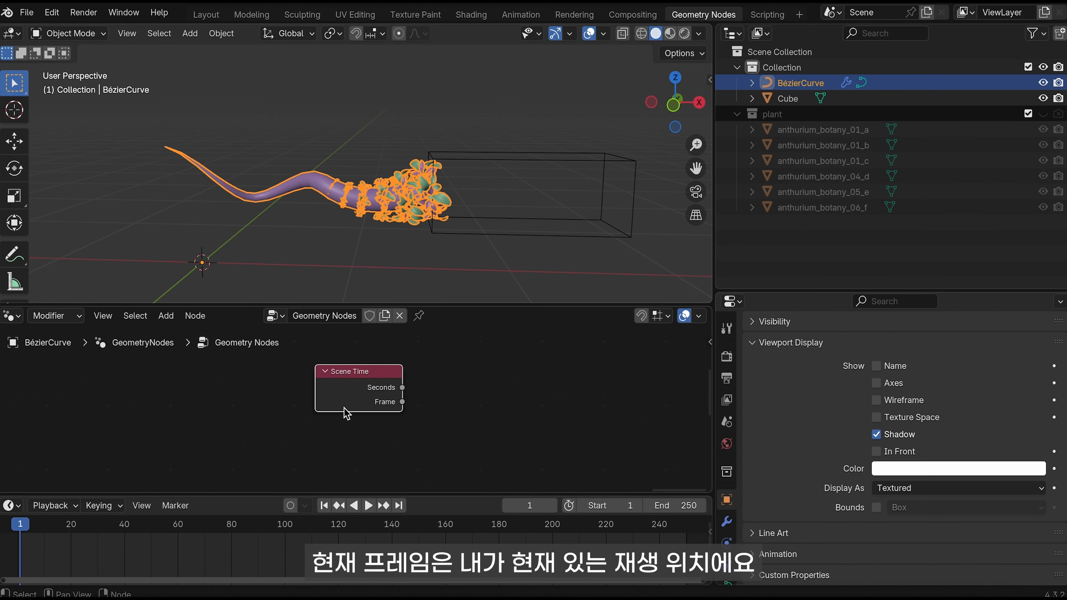
pyautogui.moveTo(343, 403); pyautogui.dragTo(348, 416, button='middle')
pyautogui.click(366, 503)
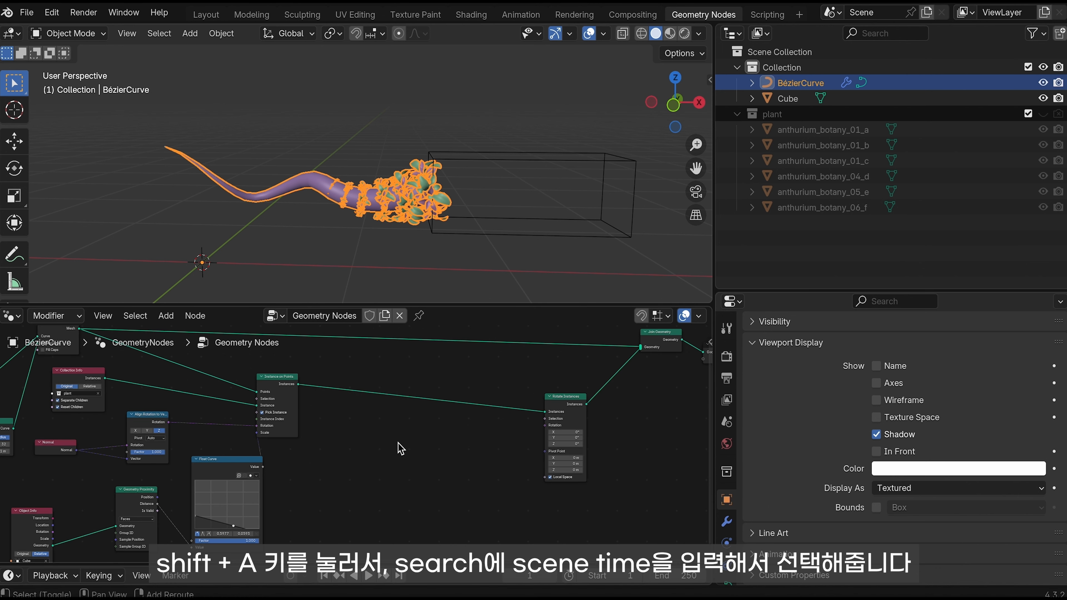
# Step: Add a Scene Time node and link its Seconds output to the Rotation input of Rotate Instances
pyautogui.hotkey('shift', 'a')
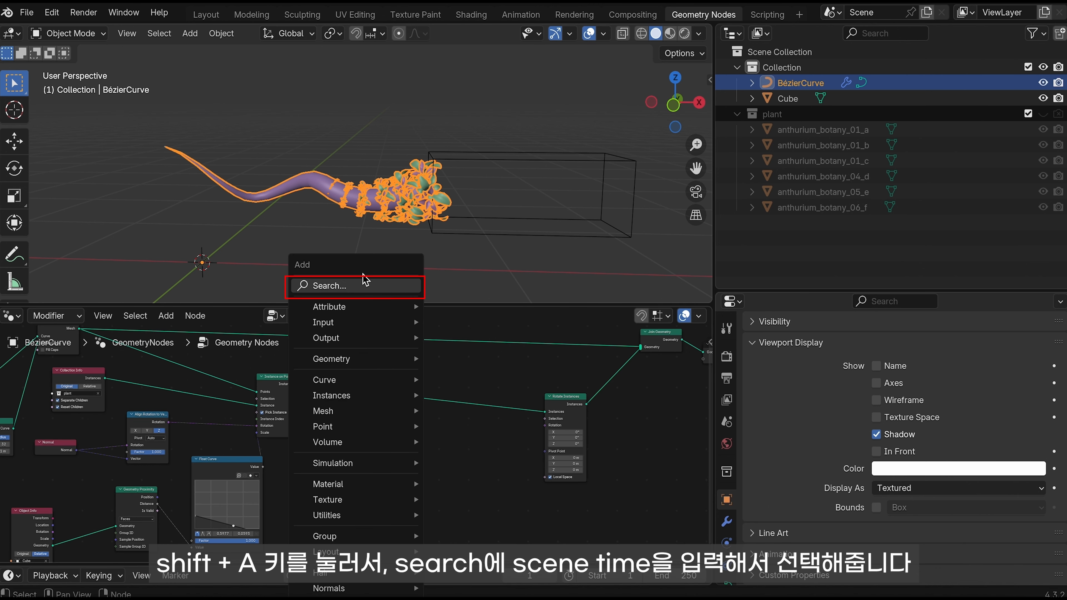
pyautogui.click(362, 281)
pyautogui.write('sce')
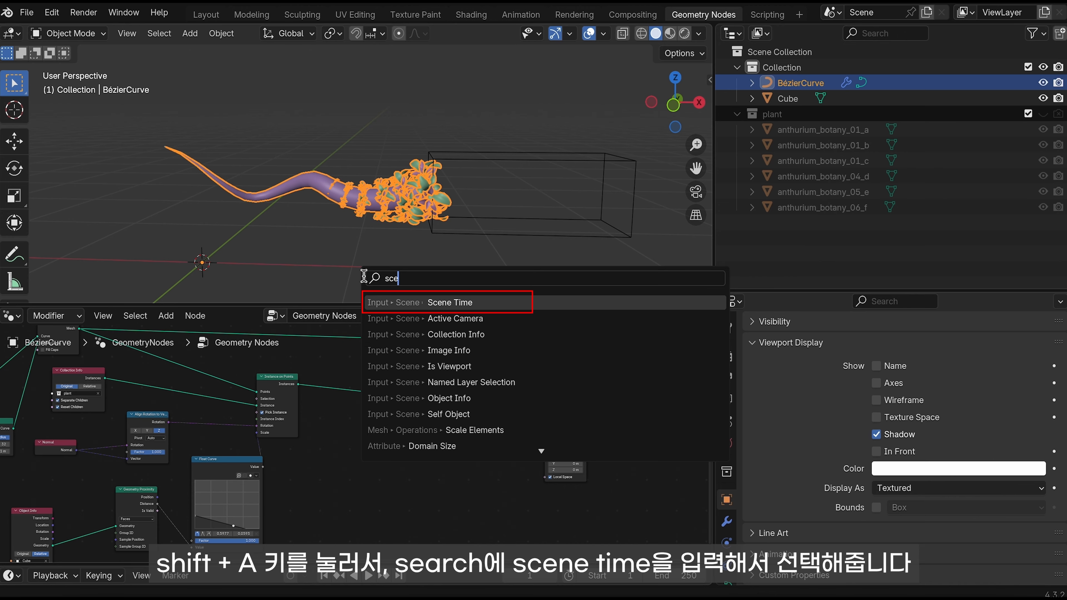
pyautogui.click(450, 303)
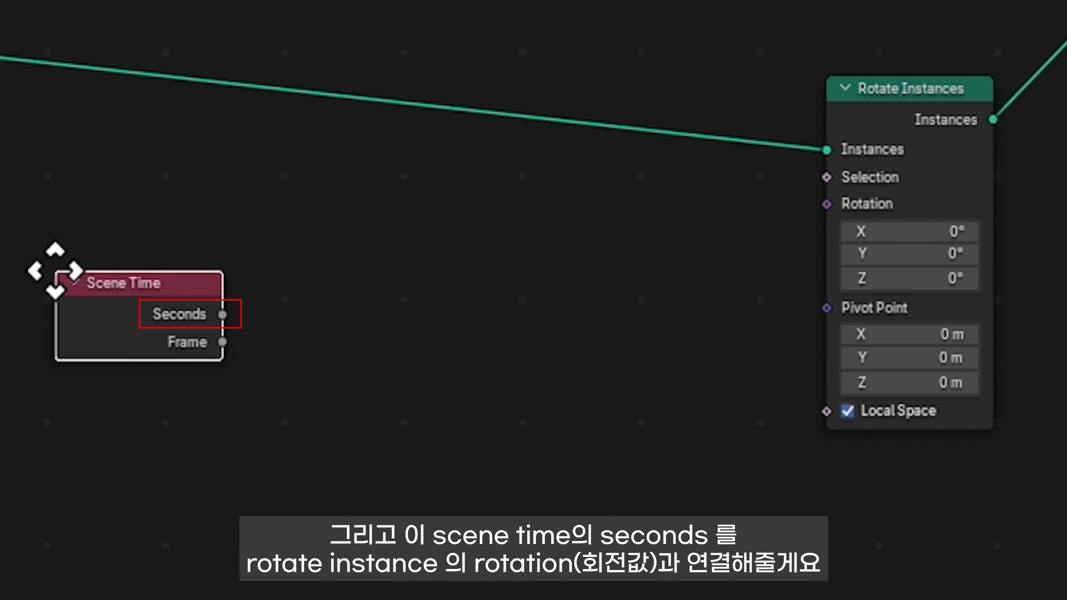
pyautogui.click(55, 270)
pyautogui.click(237, 304)
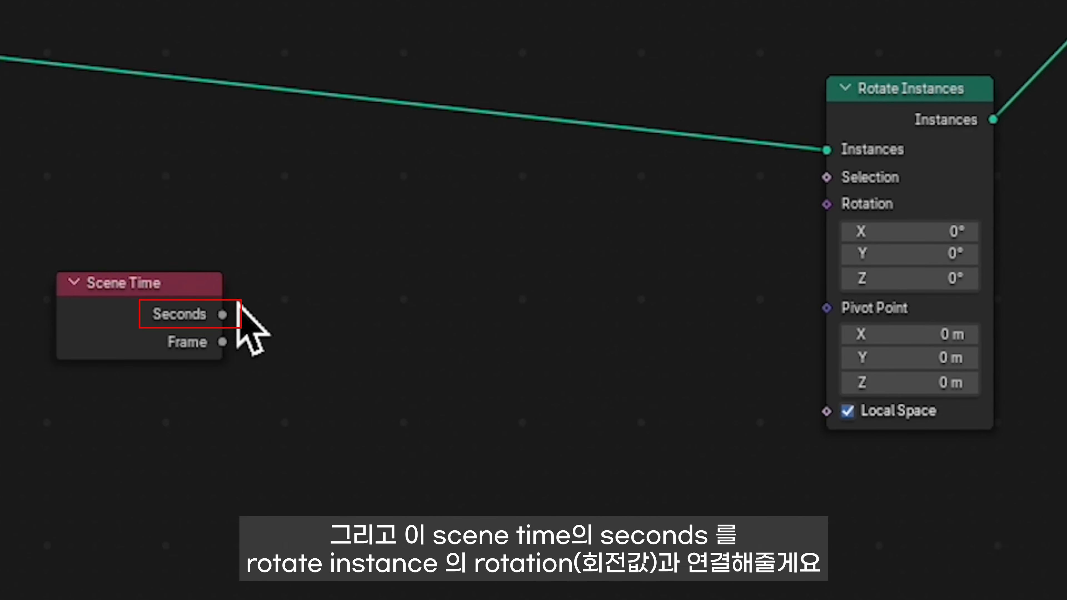
pyautogui.moveTo(223, 314); pyautogui.dragTo(826, 205)
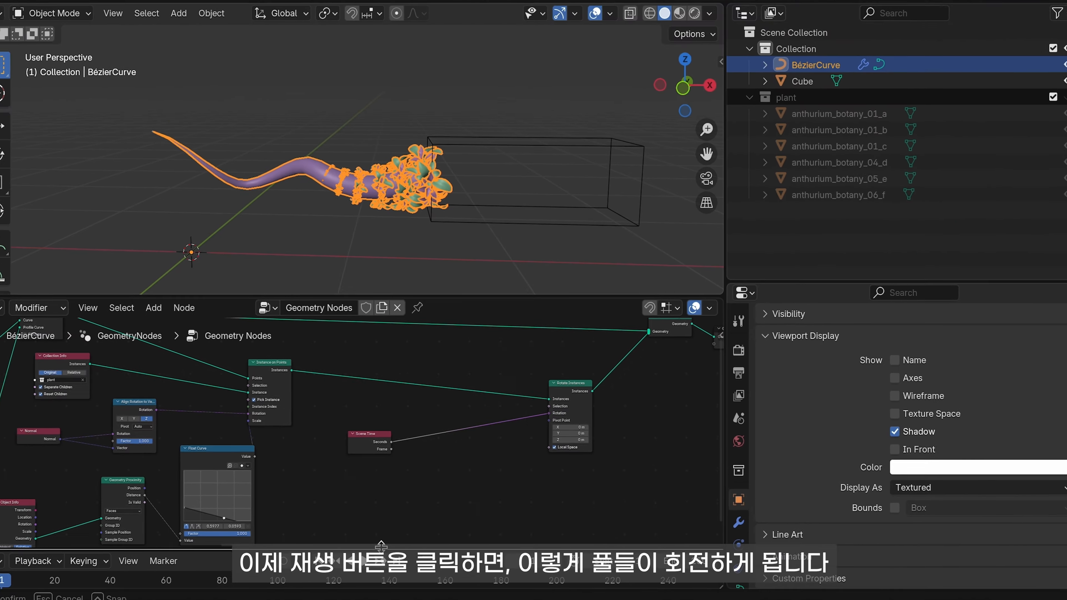
# Step: Play the animation and inspect the rotation of the foliage up close
pyautogui.click(384, 561)
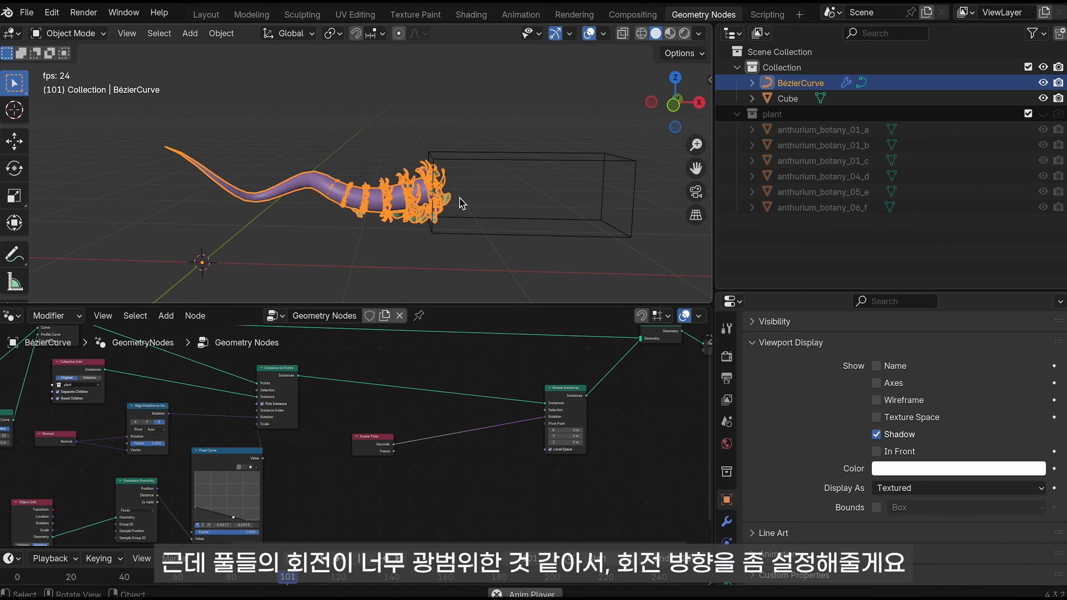
pyautogui.scroll(5, 488, 241)
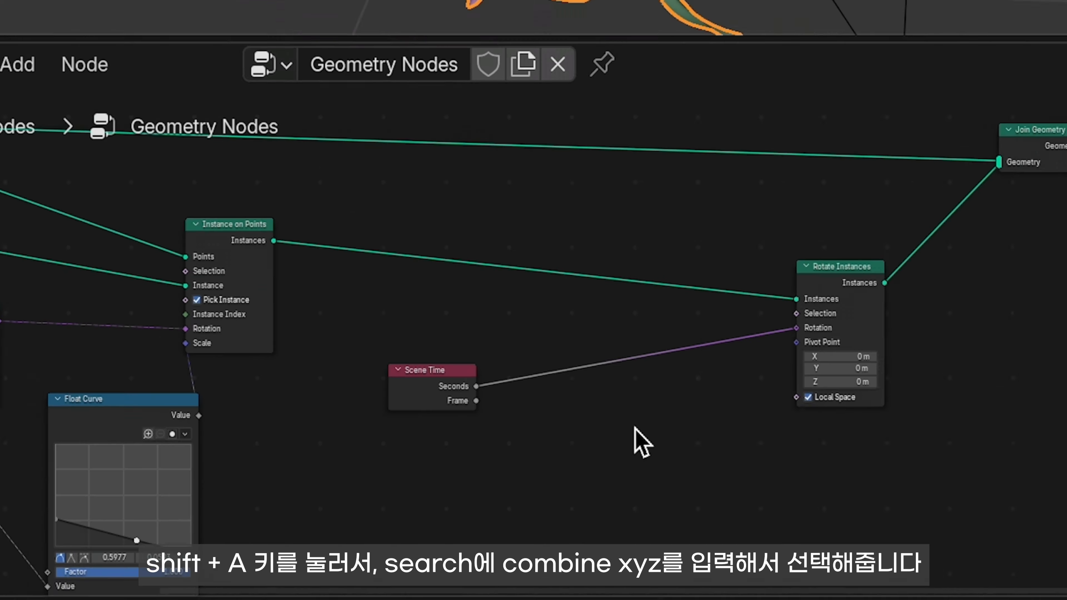
# Step: Add a Combine XYZ node and insert it on the link between Scene Time and the Rotation input of Rotate Instances
pyautogui.hotkey('shift', 'a')
pyautogui.click(423, 289)
pyautogui.write('co')
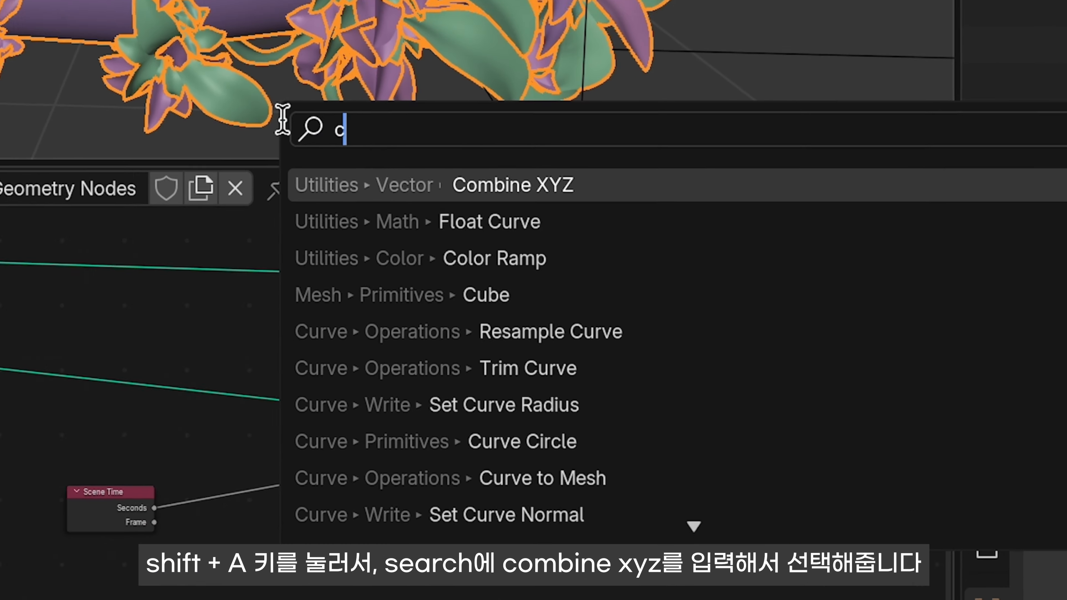
pyautogui.write('mbine')
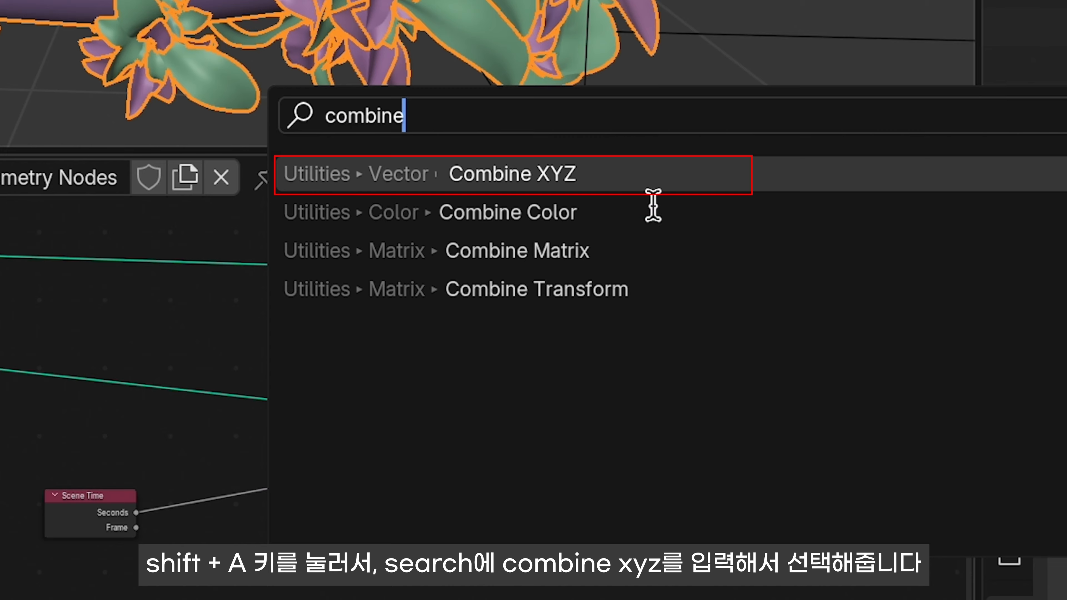
pyautogui.click(652, 191)
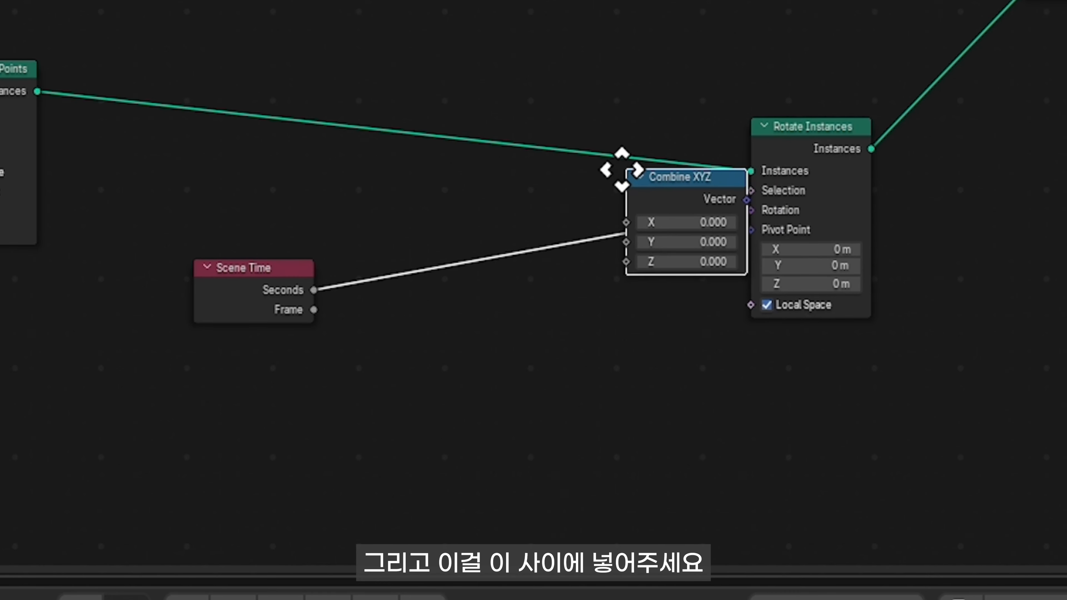
pyautogui.click(545, 212)
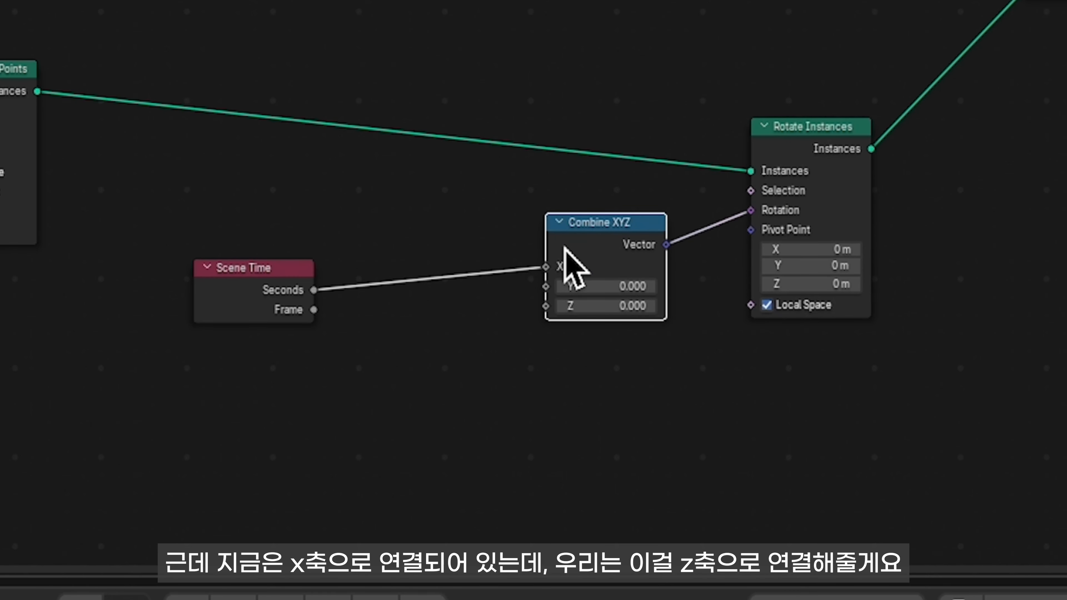
# Step: Move the Scene Time Seconds link from the X input to the Z input of Combine XYZ and check the foliage up close
pyautogui.scroll(2, 664, 378)
pyautogui.moveTo(666, 378); pyautogui.dragTo(462, 322, button='middle')
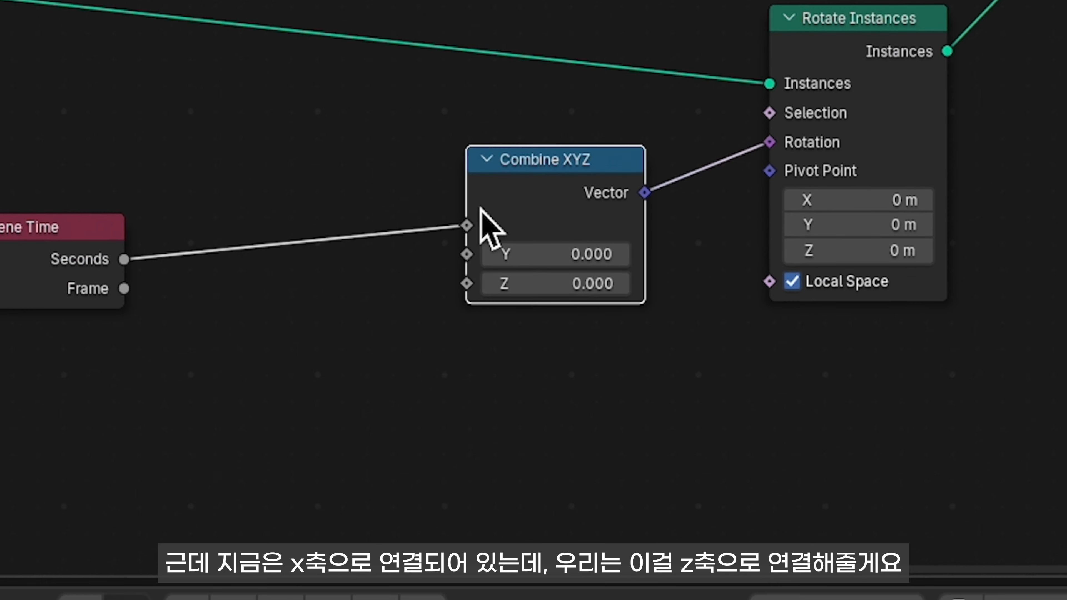
pyautogui.moveTo(469, 227); pyautogui.dragTo(469, 287)
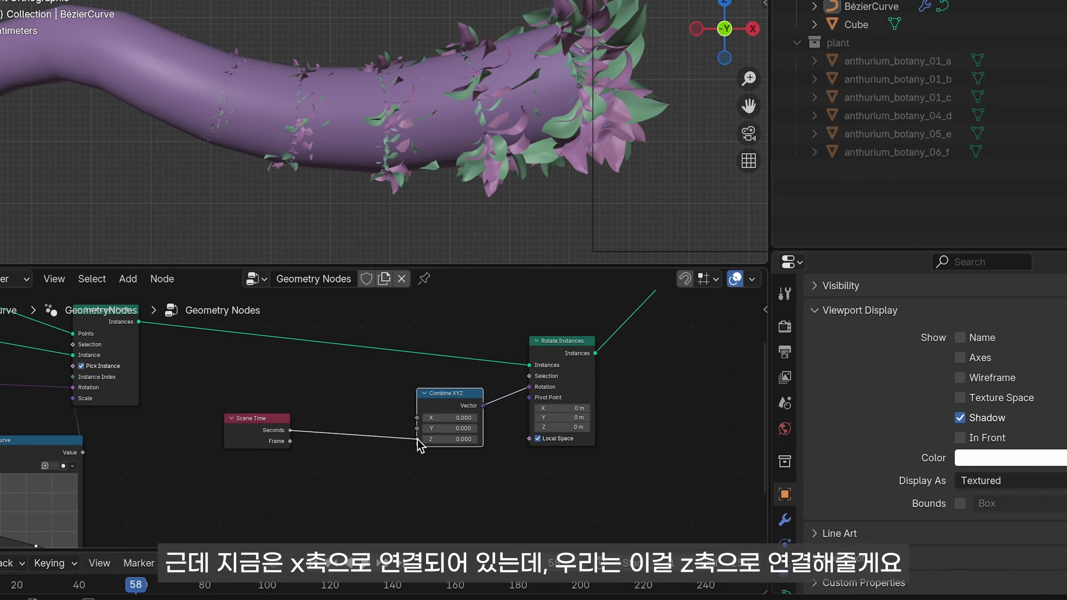
pyautogui.moveTo(420, 446); pyautogui.dragTo(417, 440)
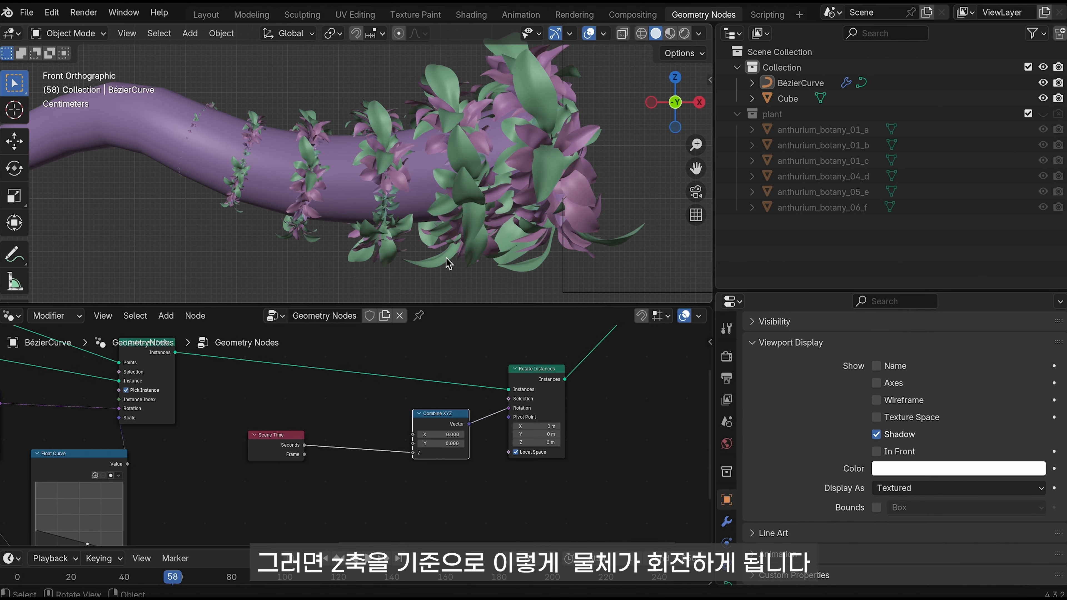
pyautogui.scroll(4, 405, 261)
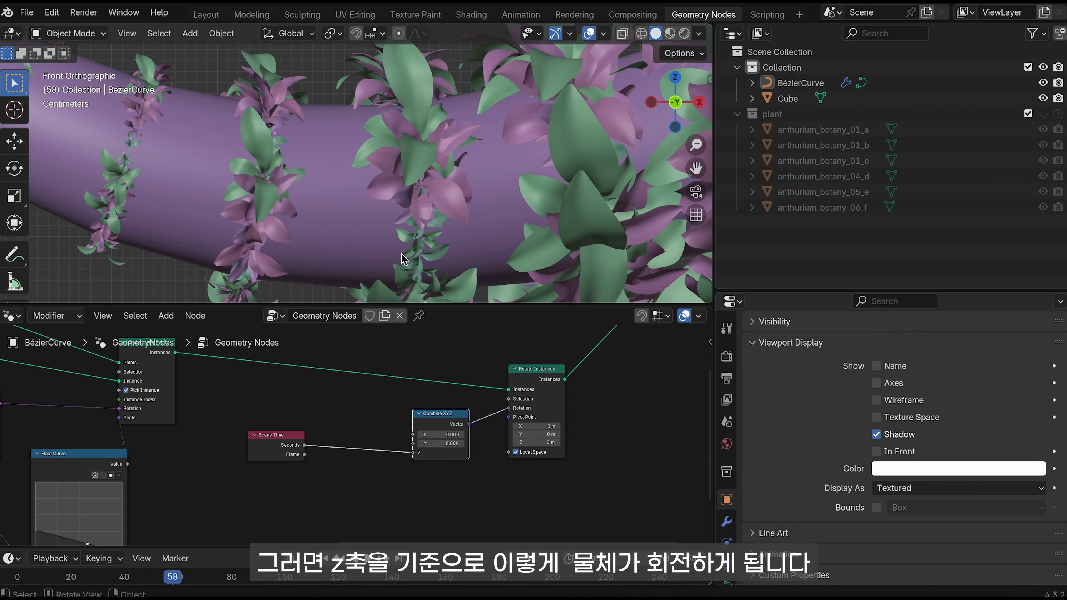
pyautogui.scroll(-1, 417, 262)
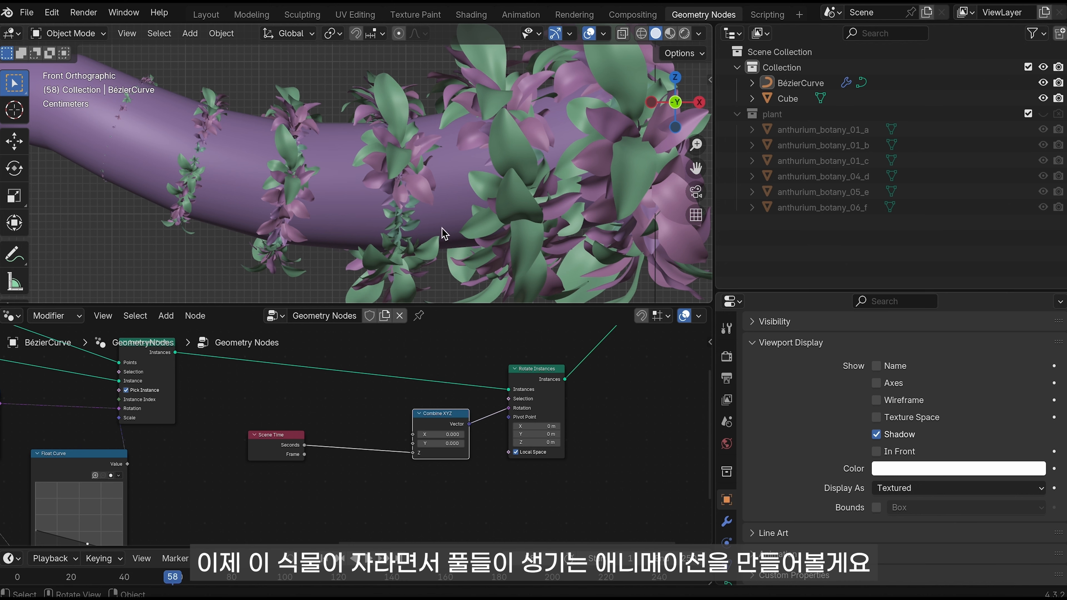
pyautogui.scroll(-5, 408, 258)
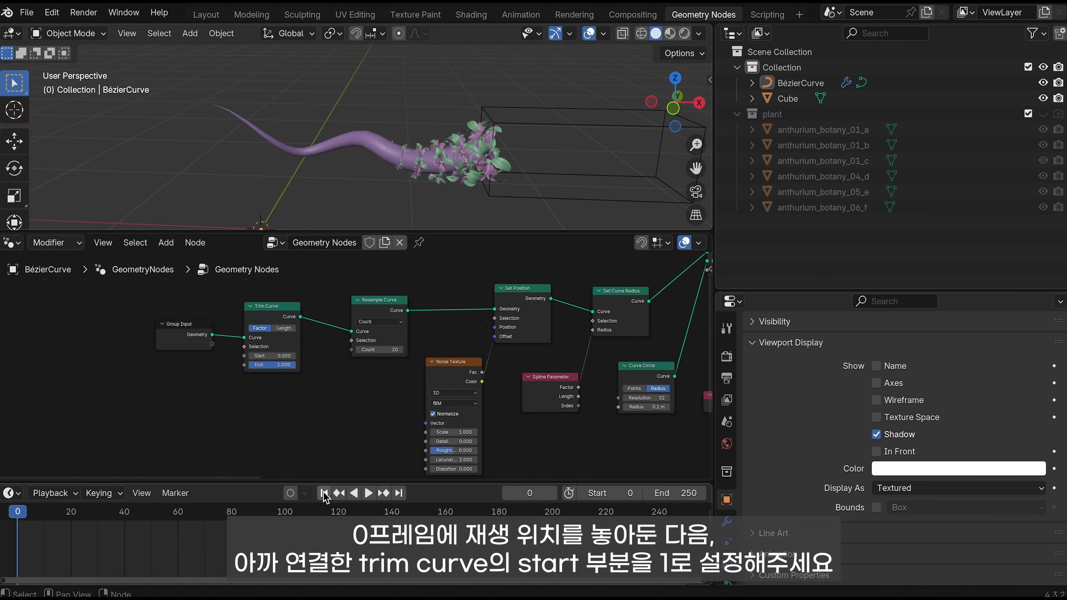
# Step: At frame 0, set the Trim Curve Start value to 1 and keyframe it
pyautogui.click(281, 356)
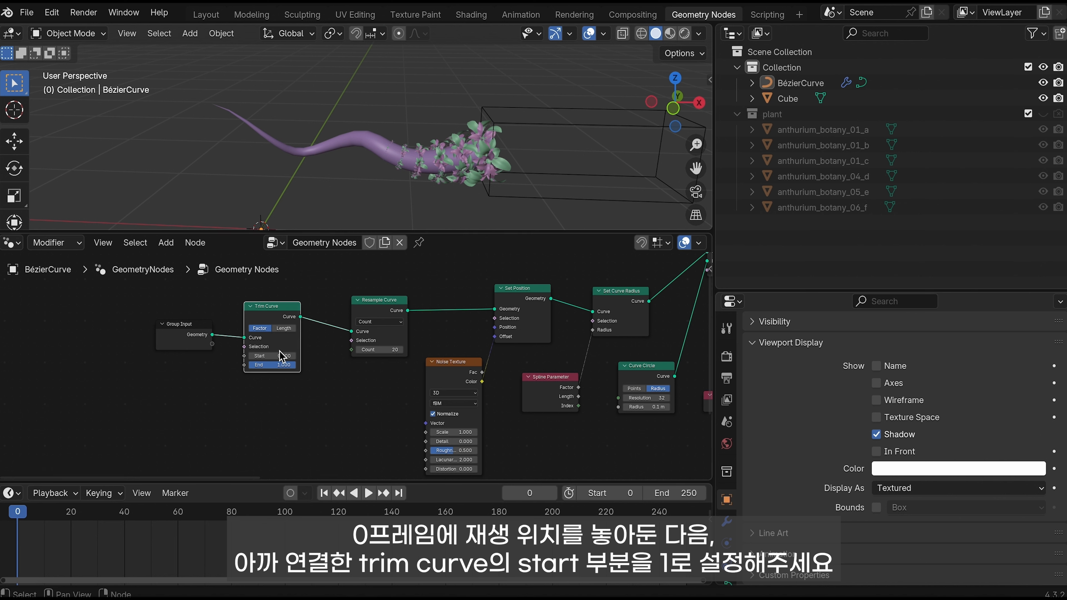
pyautogui.write('1')
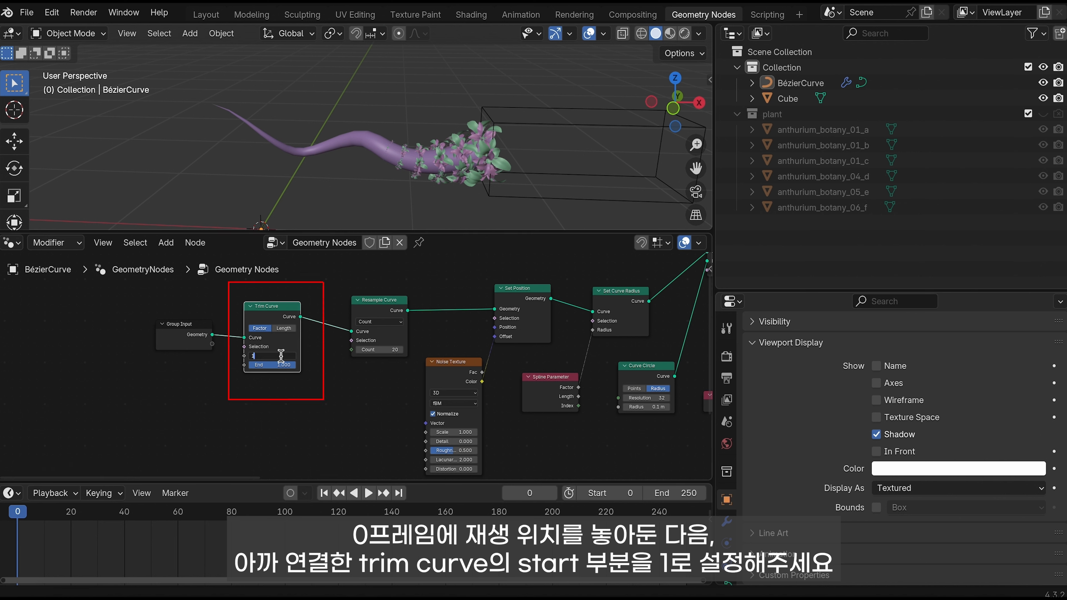
pyautogui.press('Return')
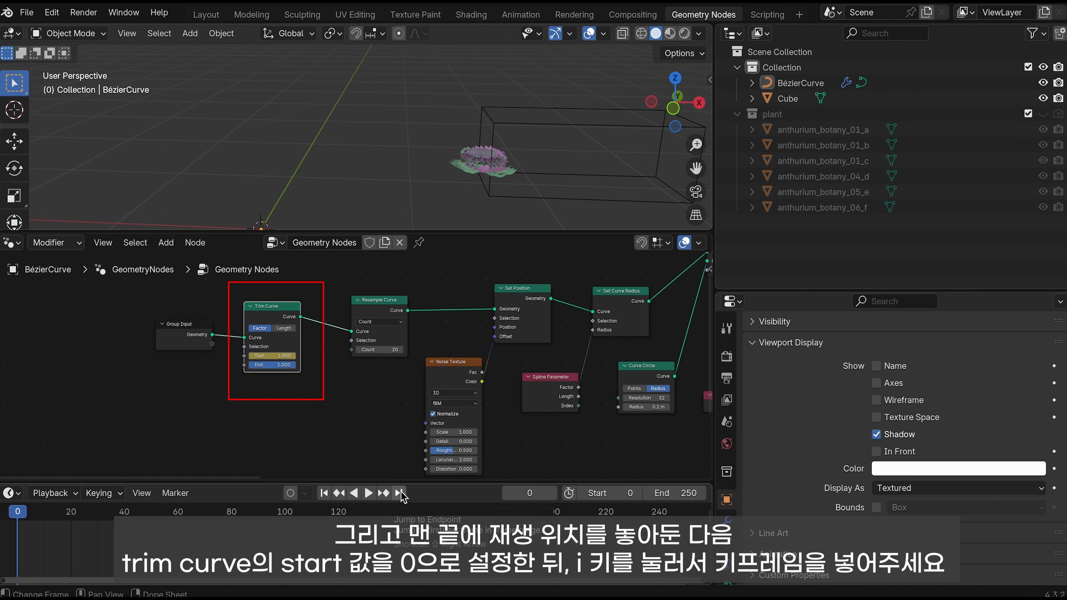
# Step: At frame 250, set the Trim Curve Start value to 0 and keyframe it
pyautogui.click(399, 493)
pyautogui.click(277, 356)
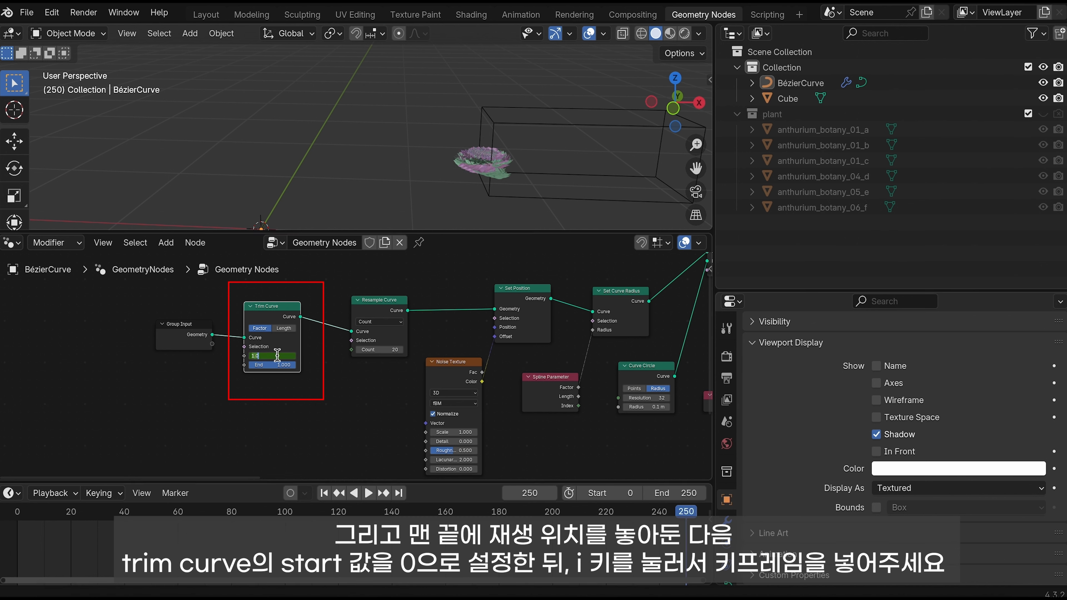
pyautogui.write('0')
pyautogui.press('Return')
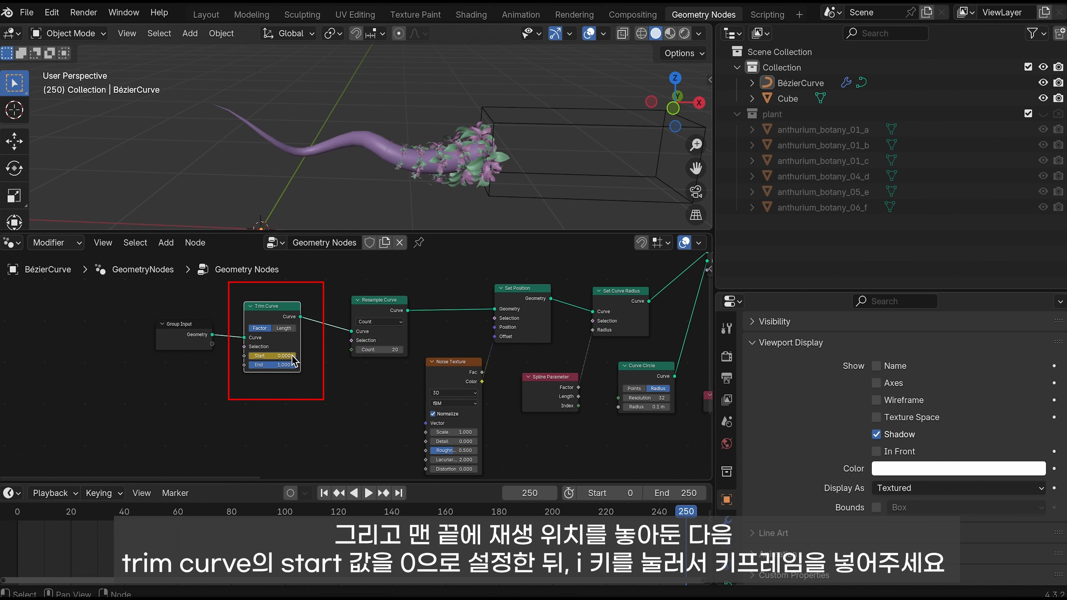
# Step: Select the cube and slide it along X away from the thick end of the curve
pyautogui.click(531, 129)
pyautogui.press('g')
pyautogui.press('x')
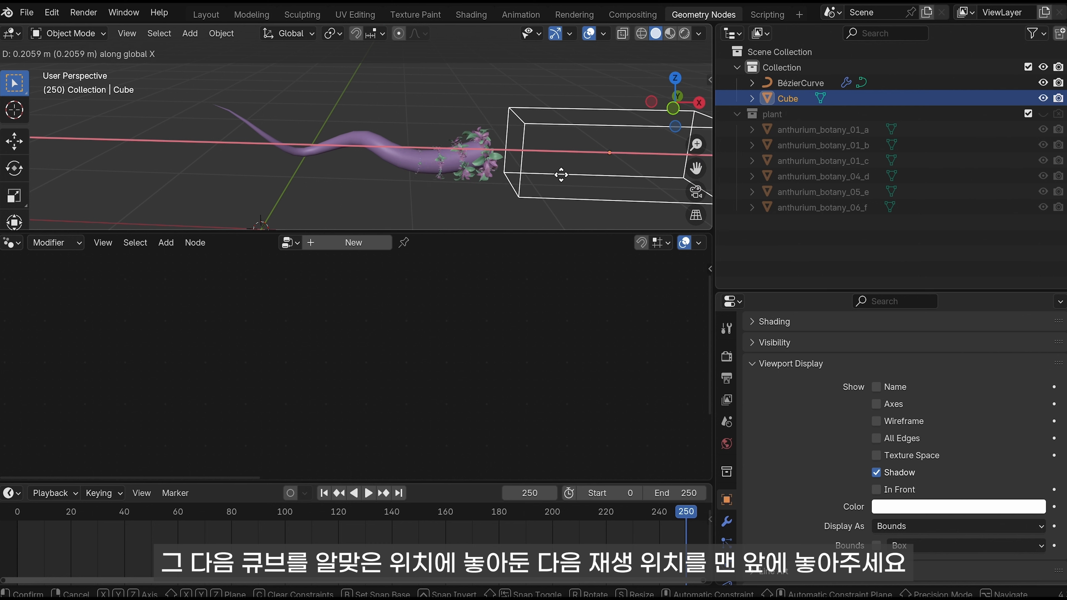
pyautogui.click(578, 179)
# Step: At frame 0, move the cube farther along X to about 3.22 m and keyframe its location
pyautogui.click(324, 494)
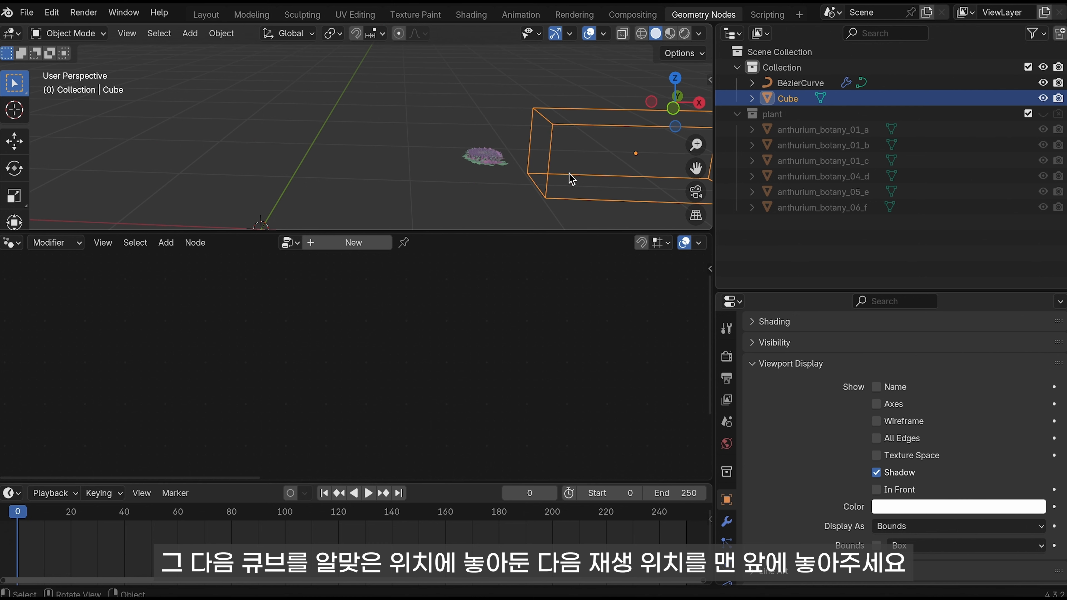
pyautogui.press('g')
pyautogui.press('x')
pyautogui.click(630, 185)
pyautogui.scroll(-3, 527, 189)
pyautogui.keyDown('shift'); pyautogui.moveTo(528, 189); pyautogui.dragTo(420, 164, button='middle'); pyautogui.keyUp('shift')
pyautogui.press('n')
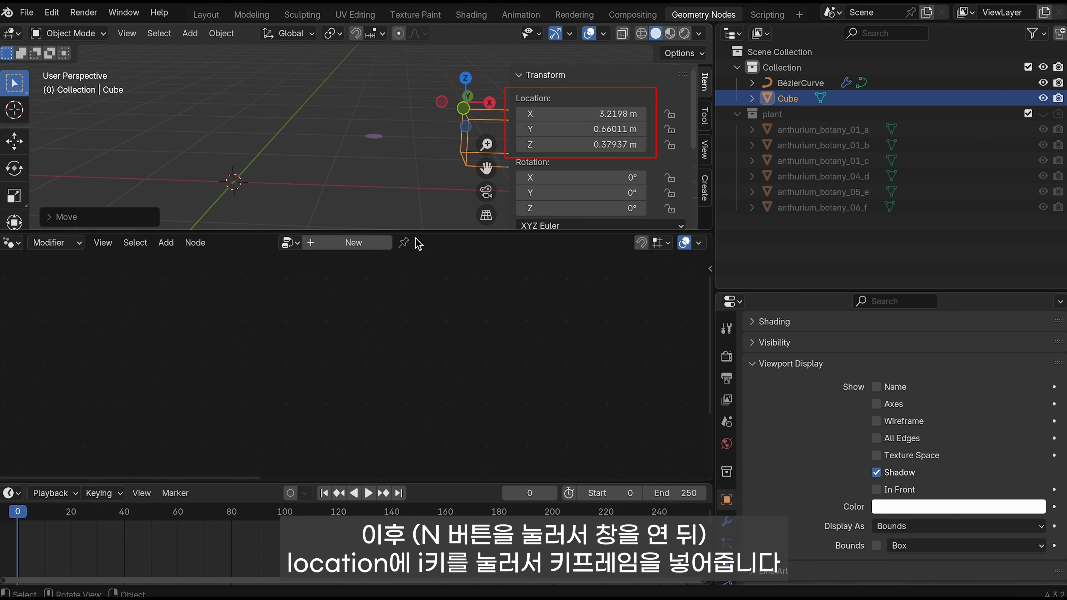
pyautogui.moveTo(418, 232); pyautogui.dragTo(424, 299)
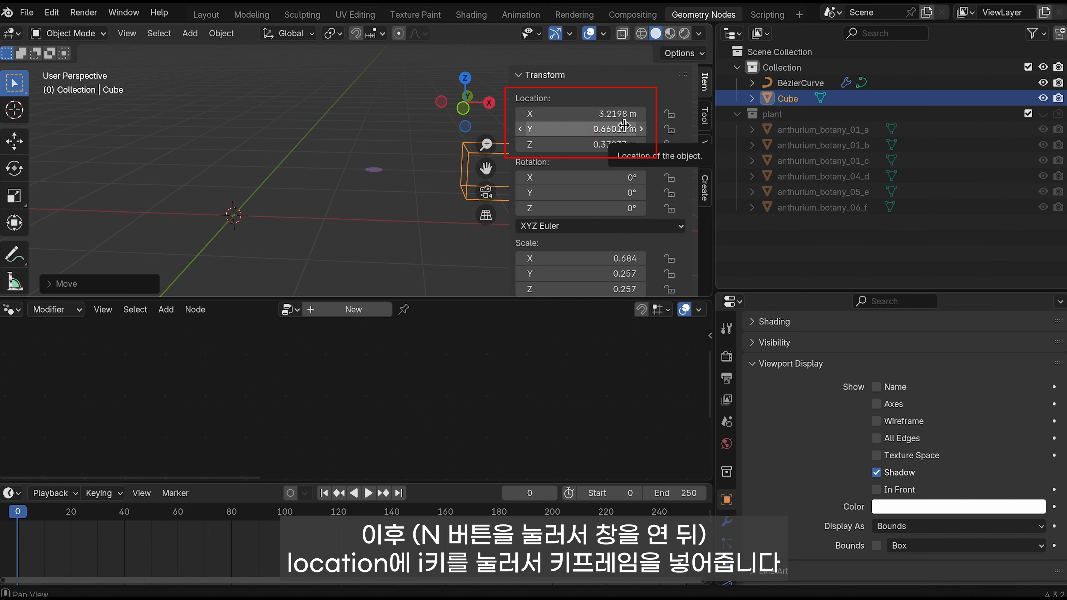
pyautogui.press('i')
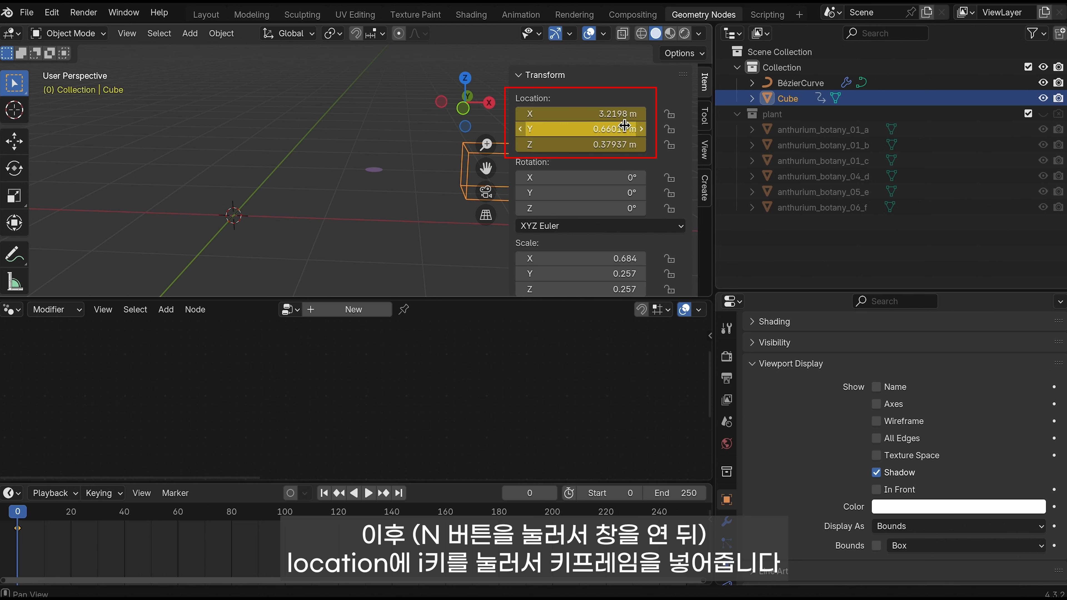
# Step: At frame 250, move the cube back along X over the plant to about 1.3 m and keyframe its location
pyautogui.click(400, 494)
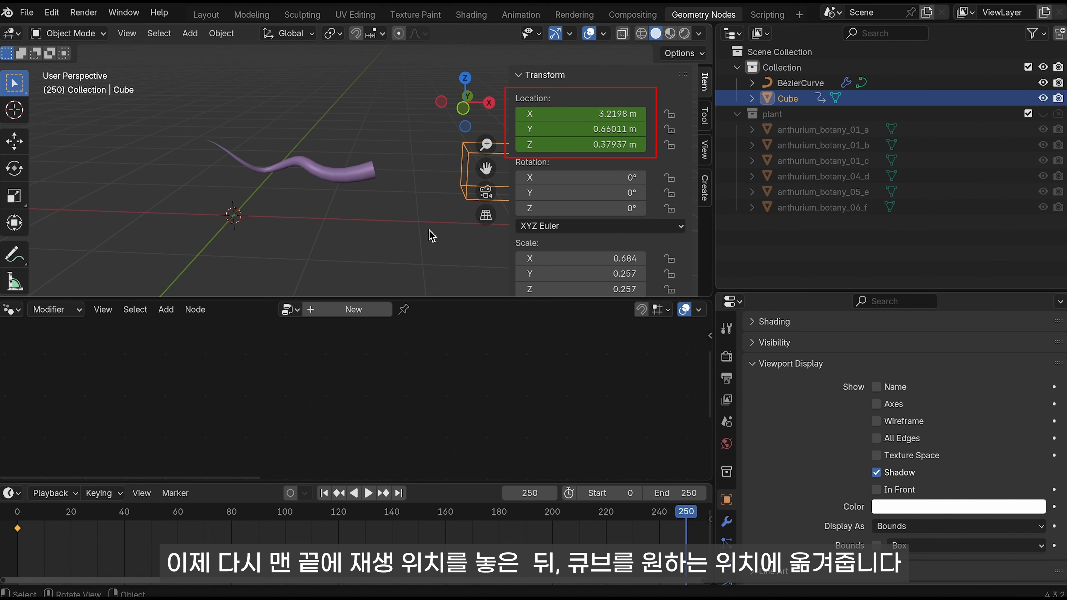
pyautogui.press('g')
pyautogui.press('x')
pyautogui.click(262, 205)
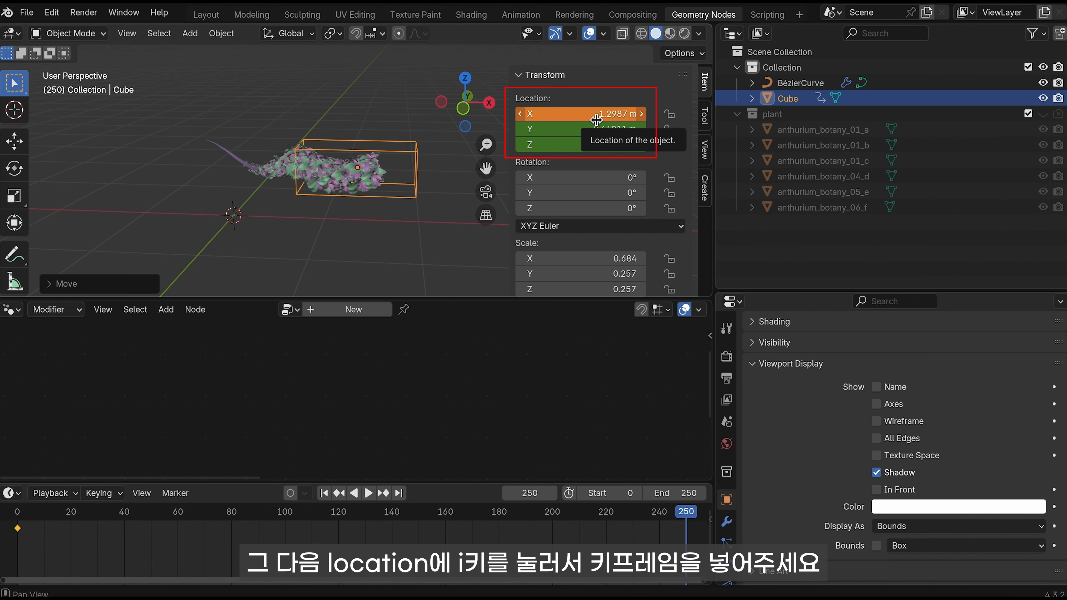
pyautogui.press('i')
# Step: Play the growth animation with the transform sidebar hidden to examine the plant and its foliage
pyautogui.press('space')
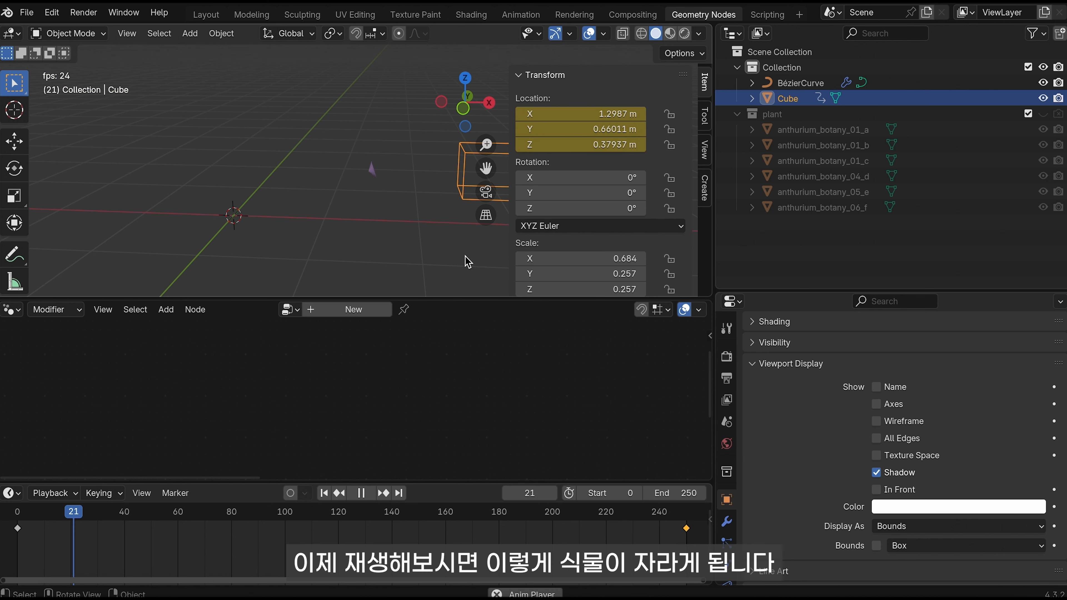
pyautogui.press('n')
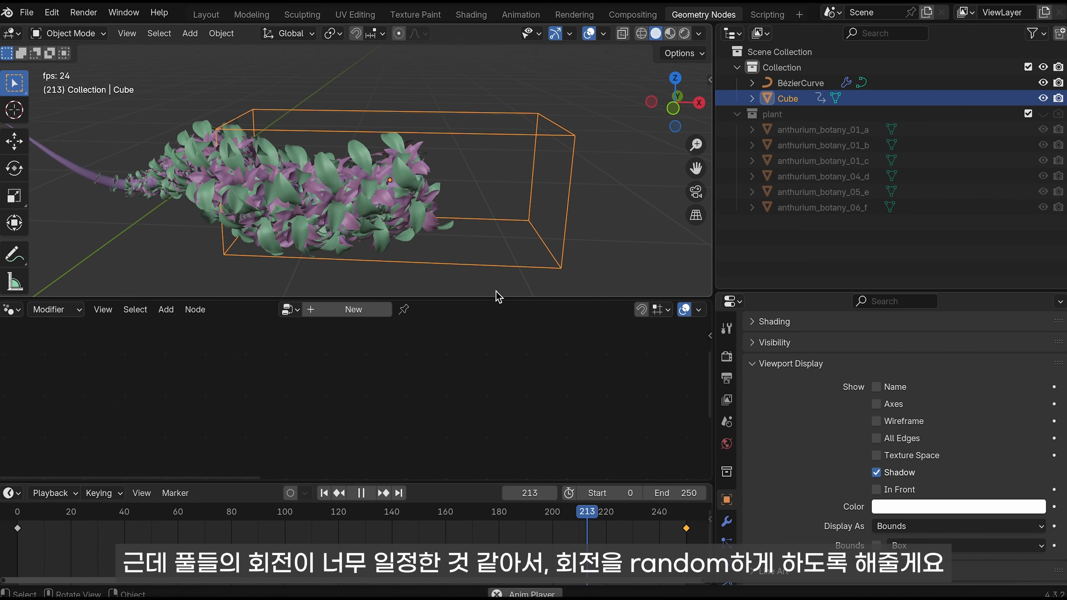
# Step: Select the plant curve and insert a Random Value node on the link between Scene Time and Combine XYZ, spacing the nodes out
pyautogui.click(433, 223)
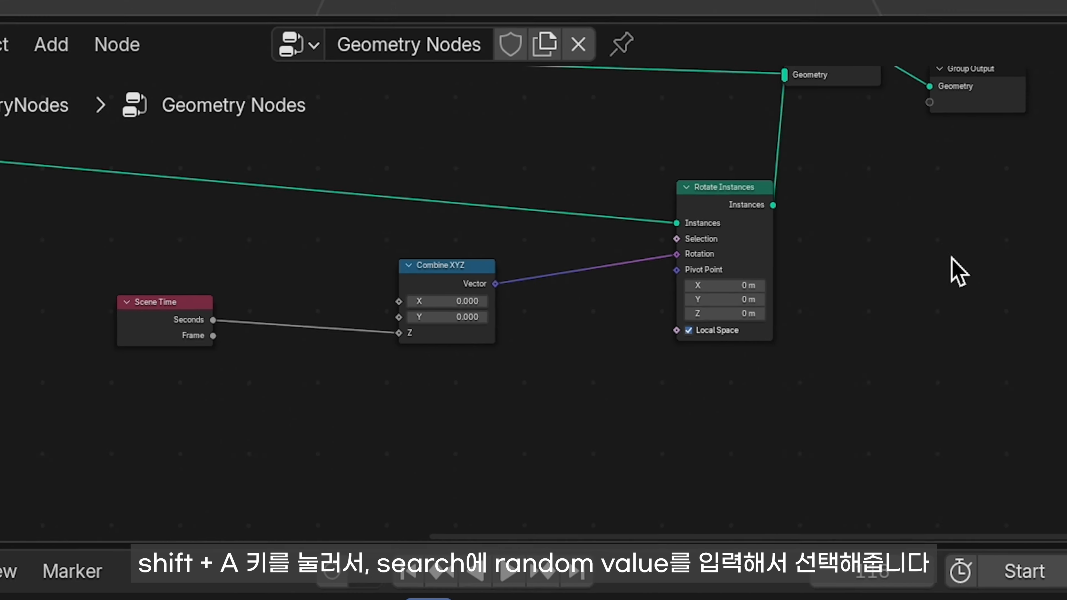
pyautogui.hotkey('shift', 'a')
pyautogui.click(548, 285)
pyautogui.write('random')
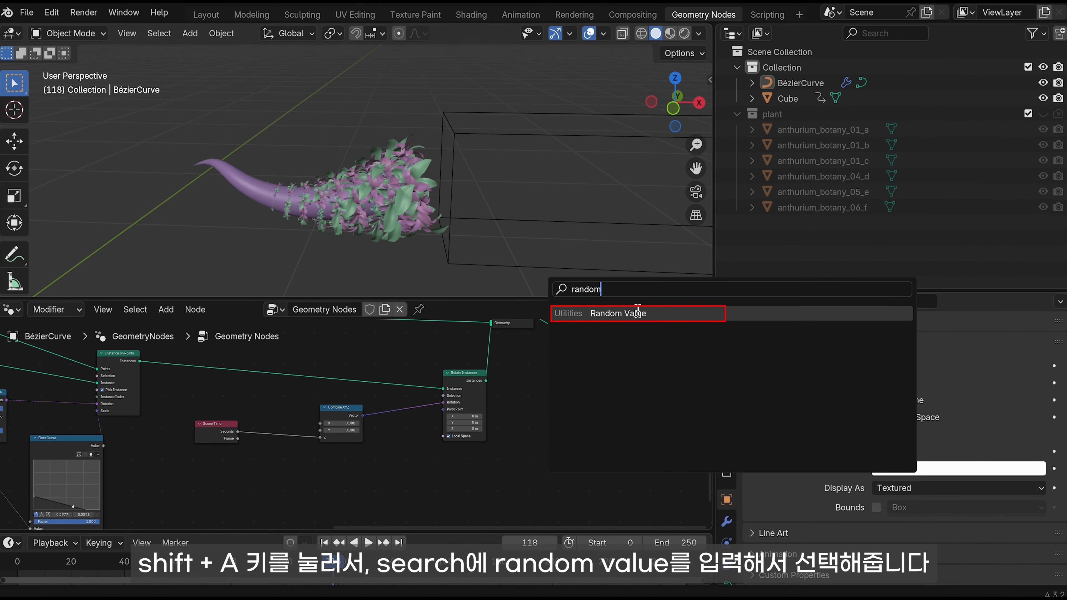
pyautogui.click(637, 313)
pyautogui.click(583, 411)
pyautogui.moveTo(578, 404); pyautogui.dragTo(287, 432)
pyautogui.moveTo(351, 407); pyautogui.dragTo(395, 426)
# Step: Set the Max of the Random Value node to 5
pyautogui.click(281, 461)
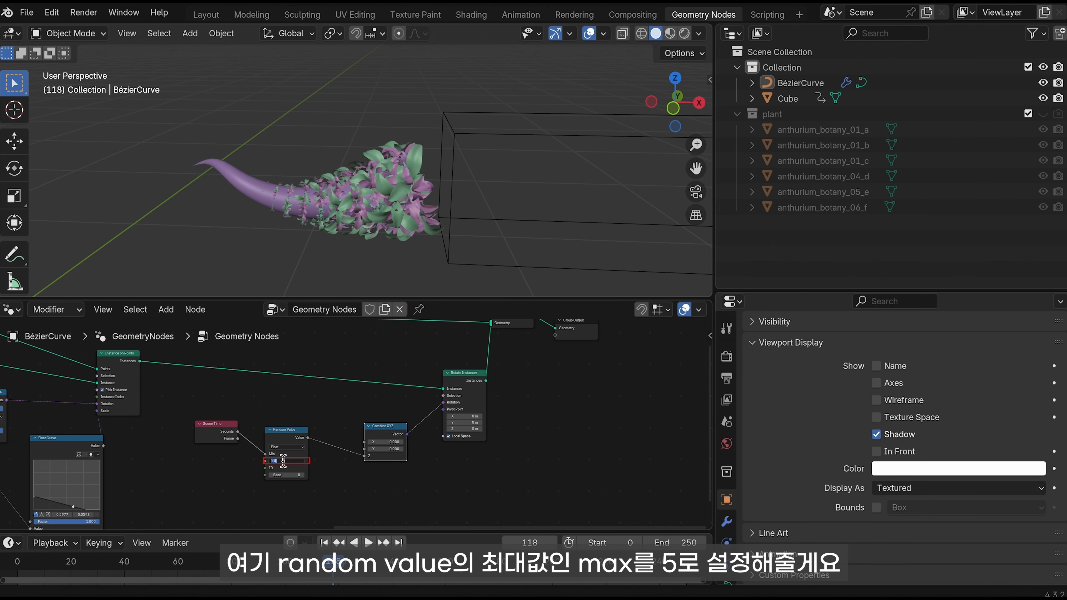
pyautogui.write('5')
pyautogui.press('Return')
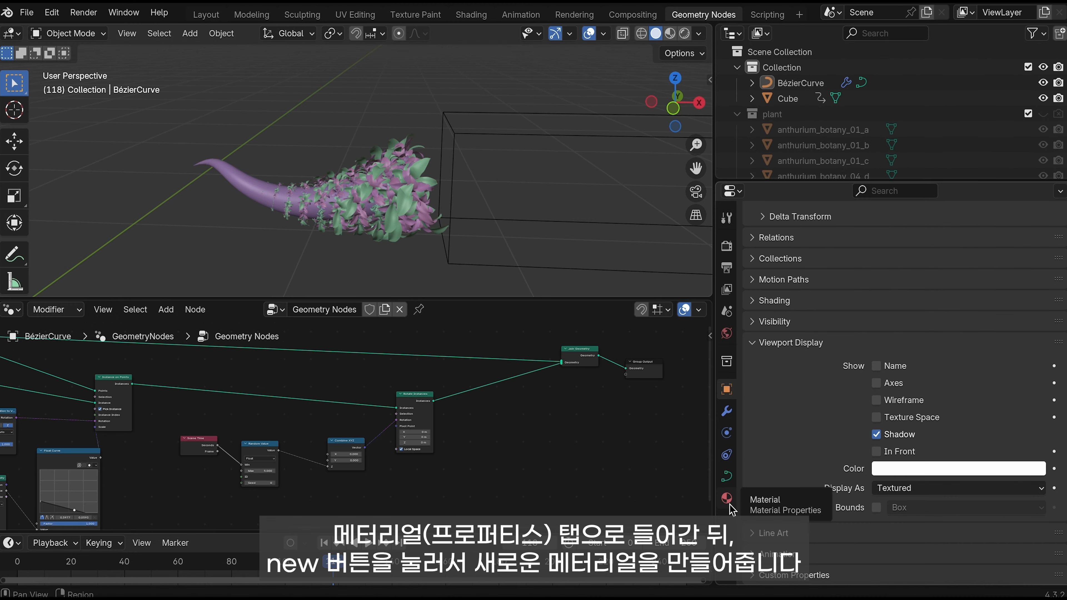
# Step: Create a new material on the Bézier curve and name it wood
pyautogui.click(730, 503)
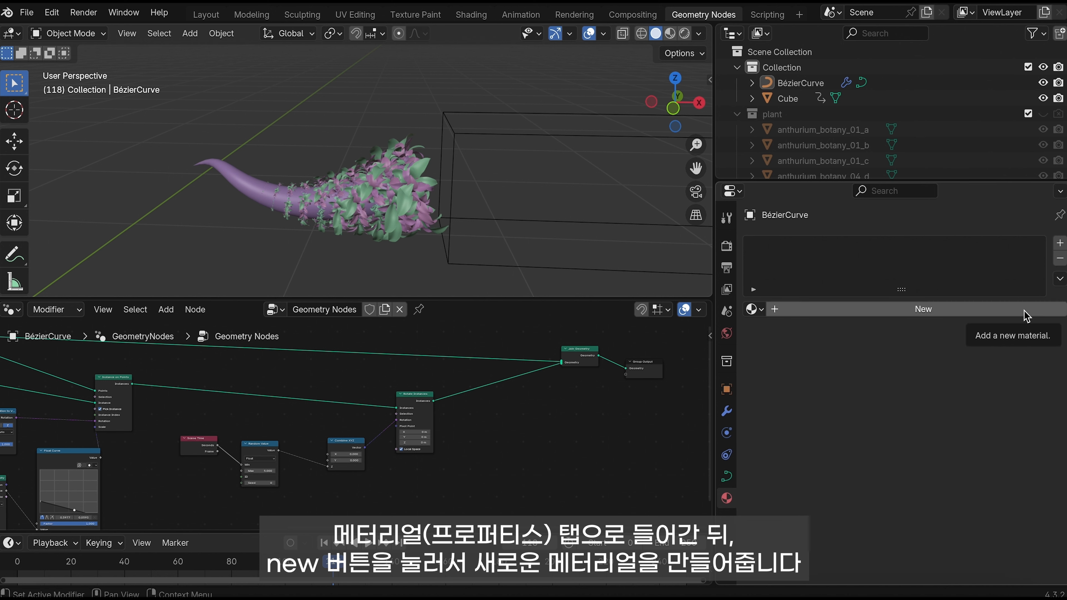
pyautogui.click(1048, 311)
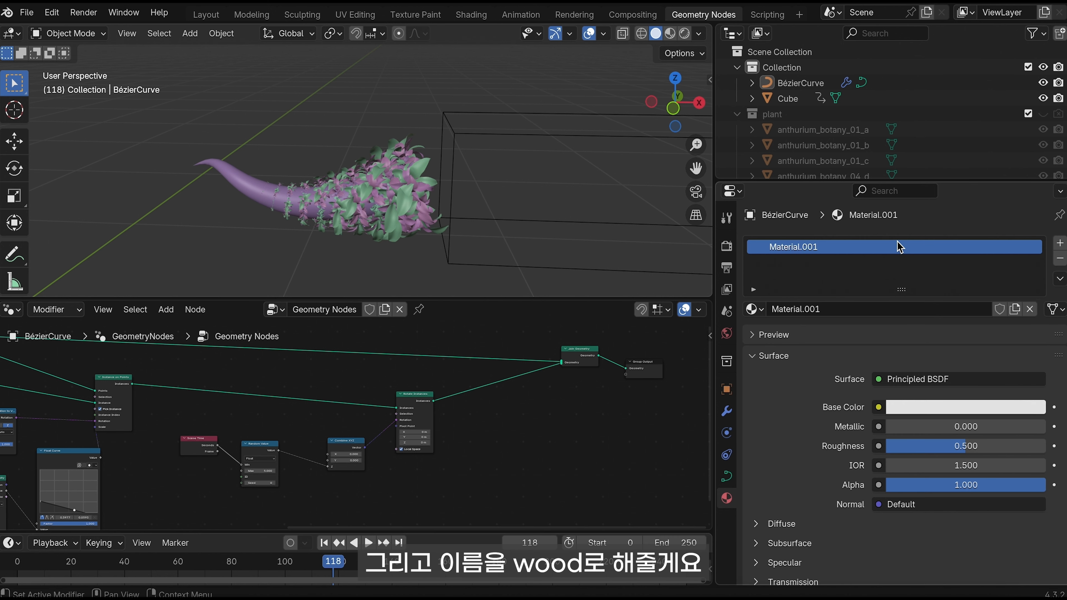
pyautogui.doubleClick(758, 248)
pyautogui.write('wood')
pyautogui.press('Return')
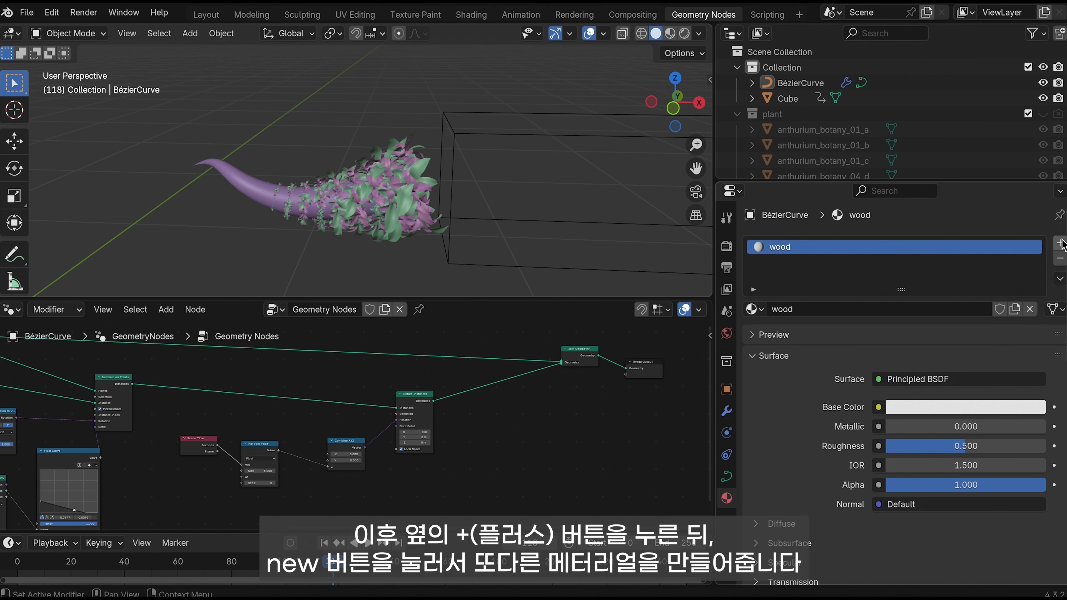
# Step: Add a second material slot to the Bézier curve with a new material named plant
pyautogui.click(1060, 244)
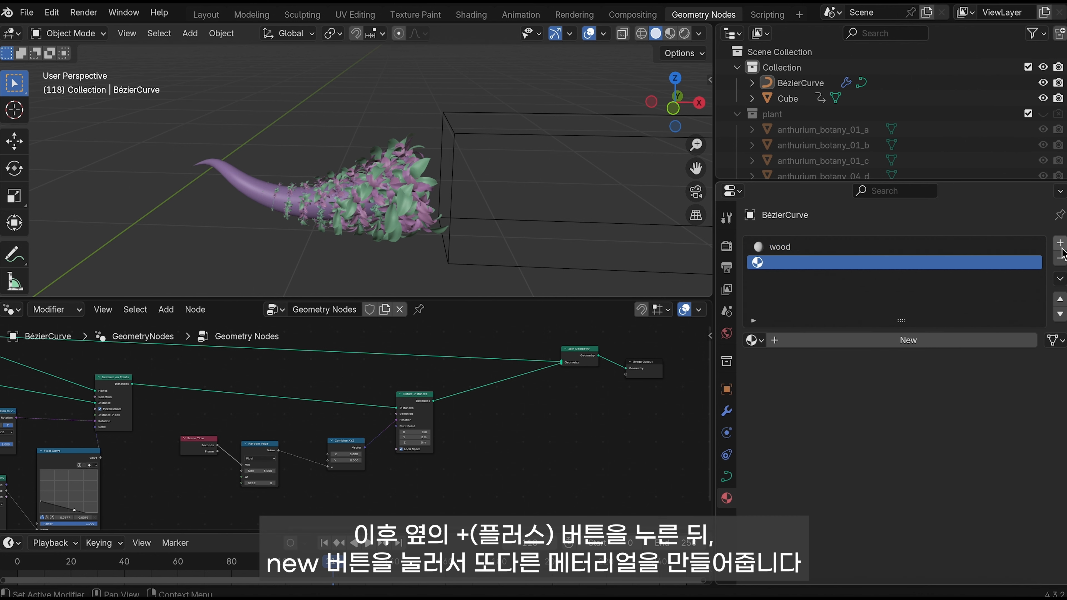
pyautogui.click(946, 342)
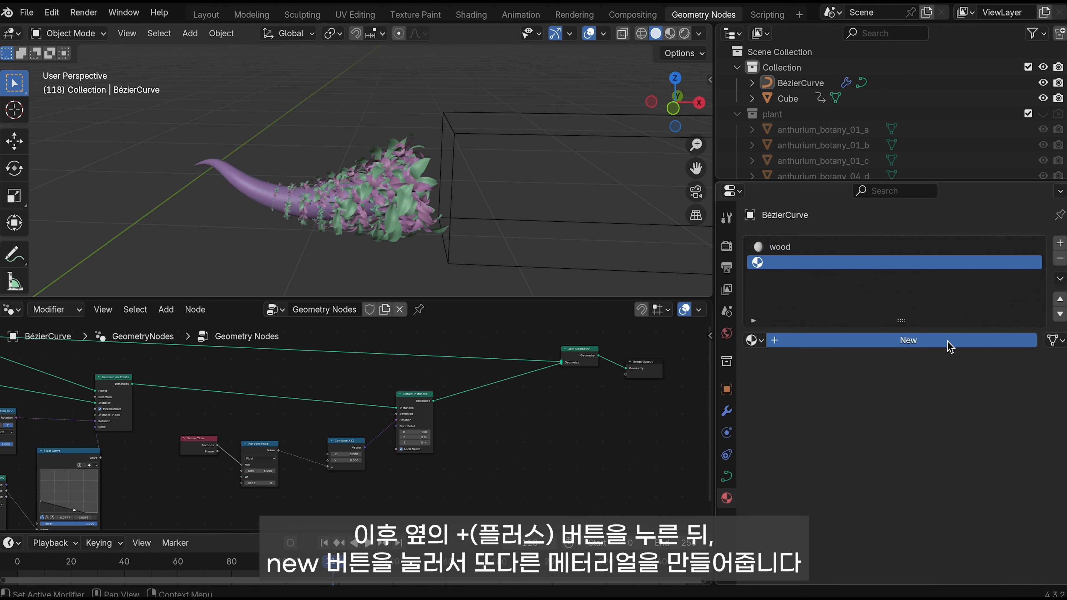
pyautogui.doubleClick(823, 270)
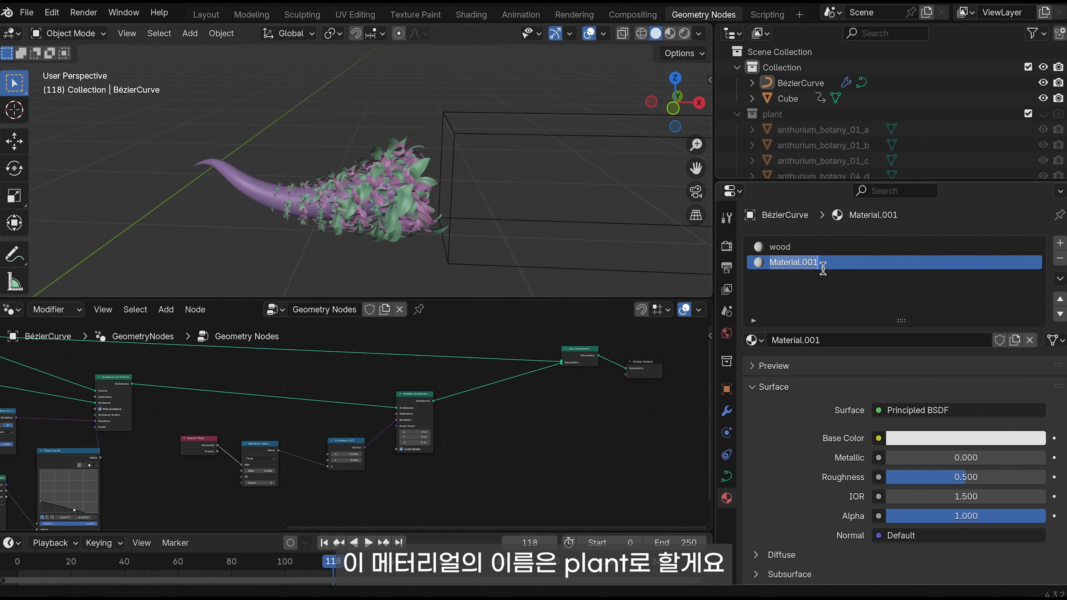
pyautogui.write('plant')
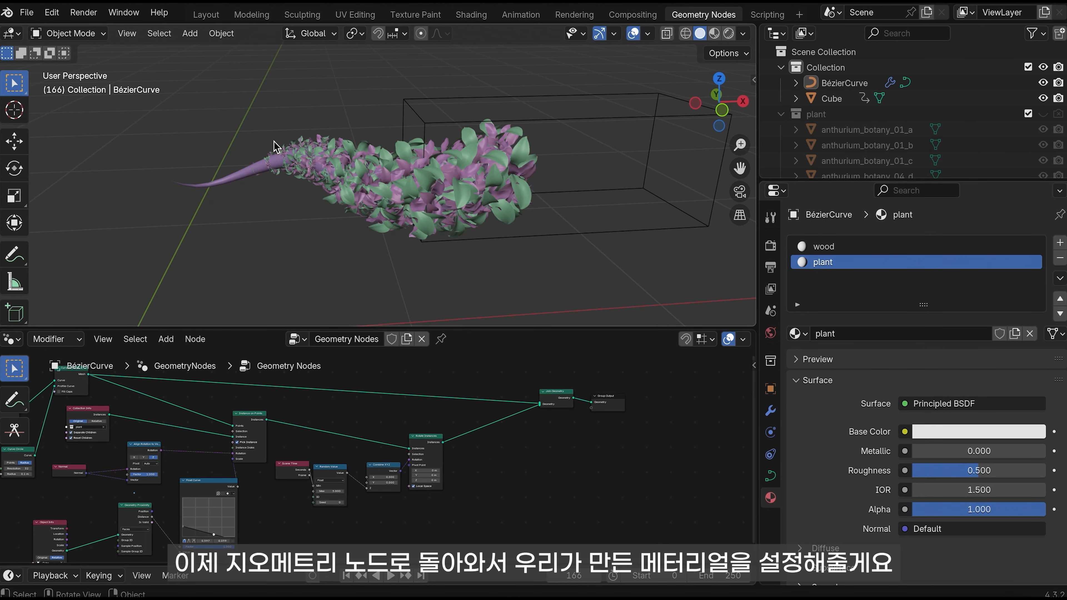
# Step: Add a Set Material node on the link running from the curve mesh into Join Geometry
pyautogui.hotkey('shift', 'a')
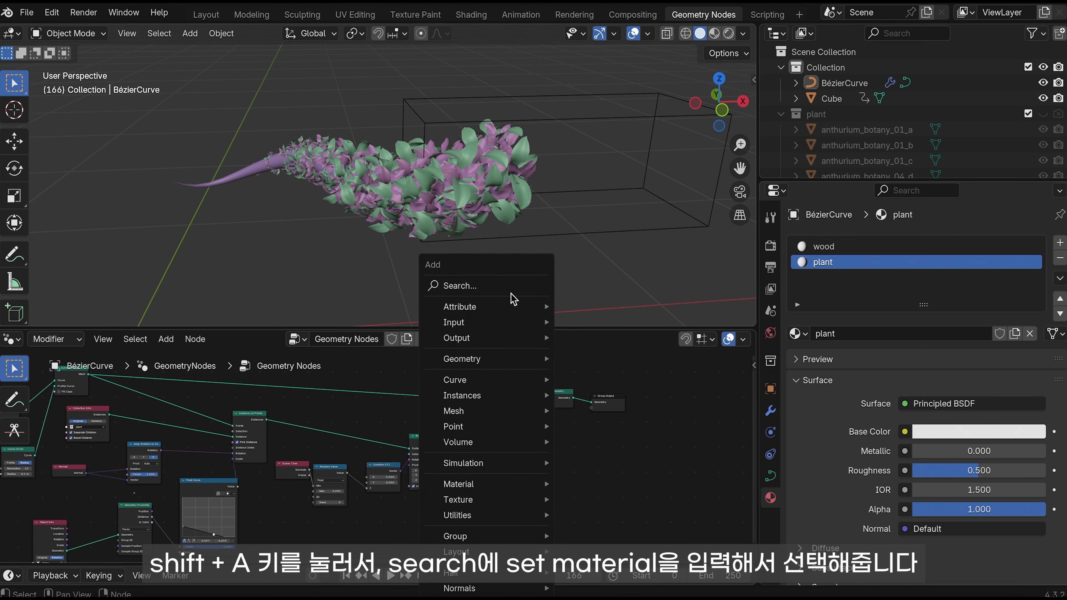
pyautogui.click(508, 290)
pyautogui.write('set')
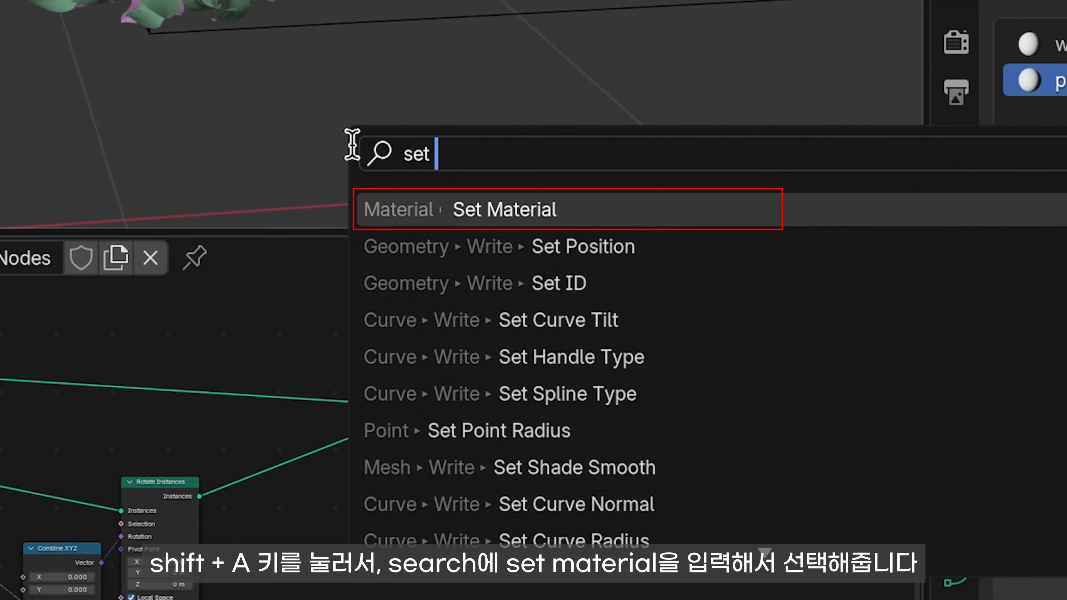
pyautogui.click(632, 317)
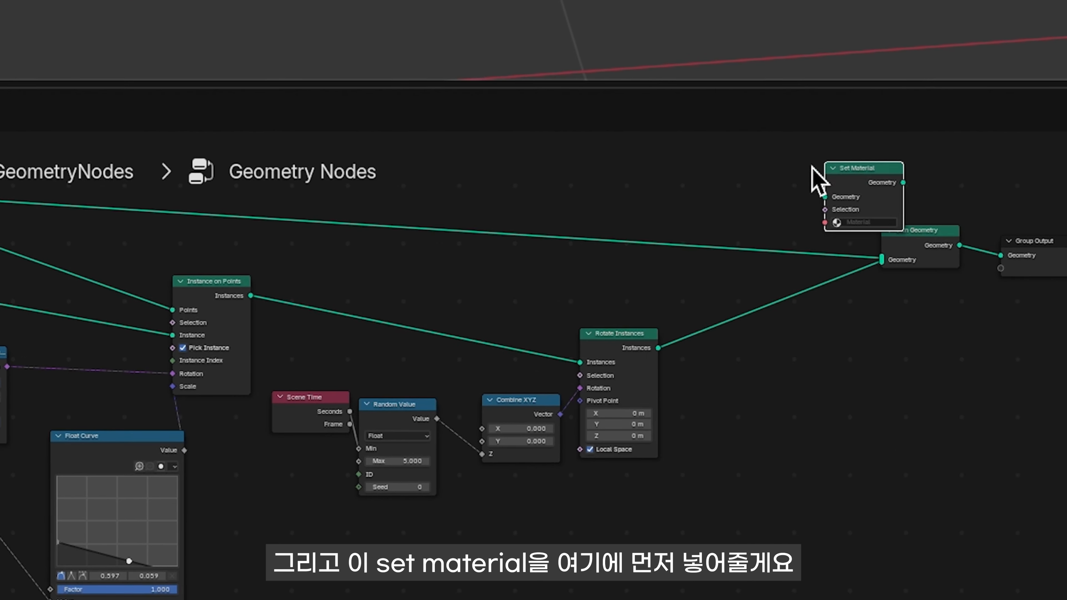
pyautogui.click(703, 209)
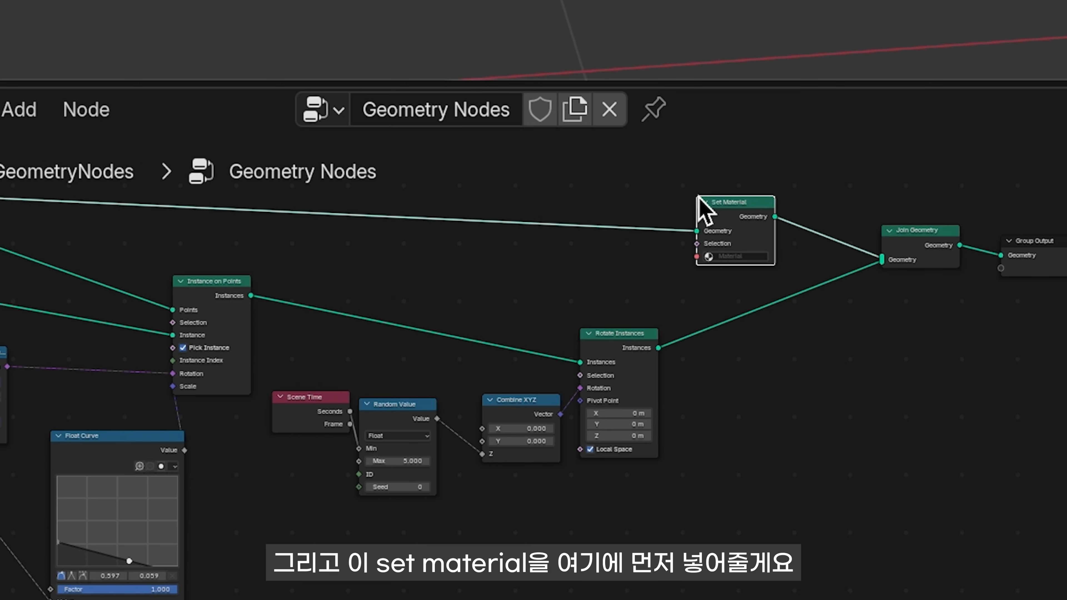
# Step: Assign the wood material to the new Set Material node
pyautogui.scroll(2, 798, 296)
pyautogui.moveTo(829, 303); pyautogui.dragTo(850, 393, button='middle')
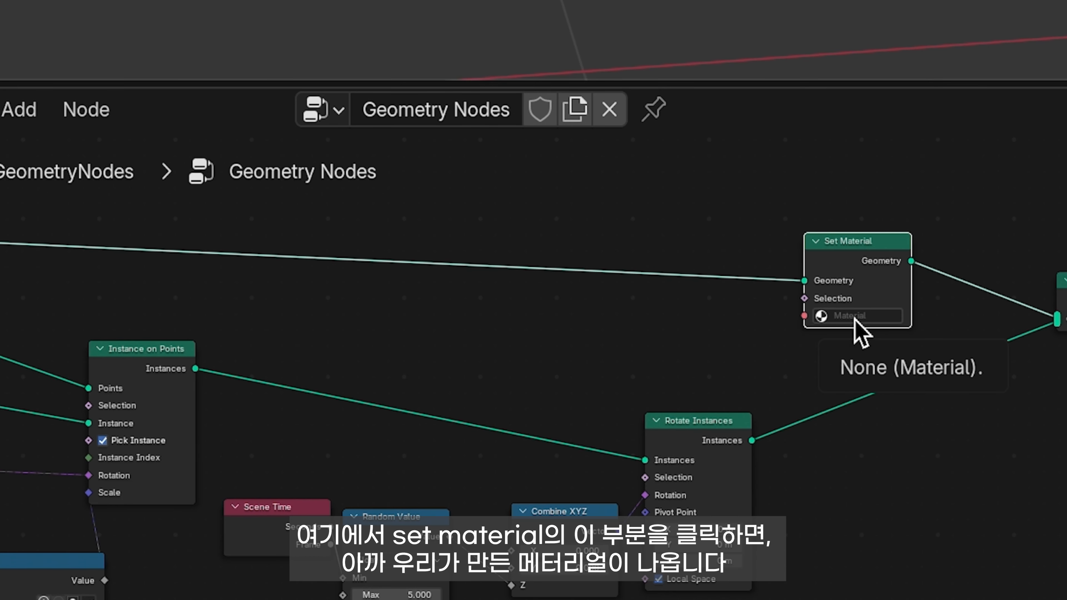
pyautogui.click(855, 317)
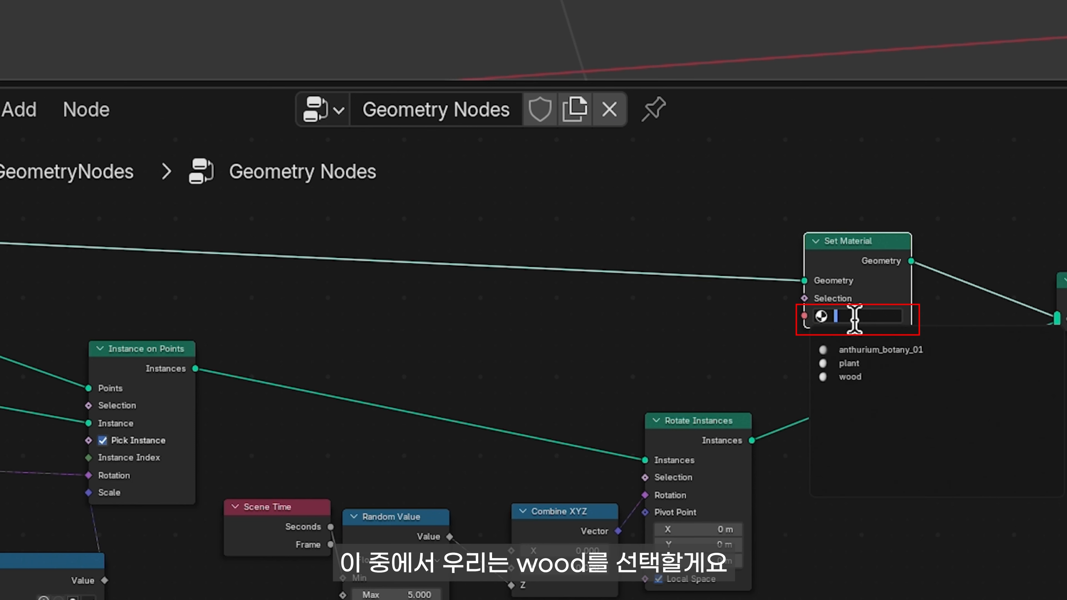
pyautogui.click(929, 378)
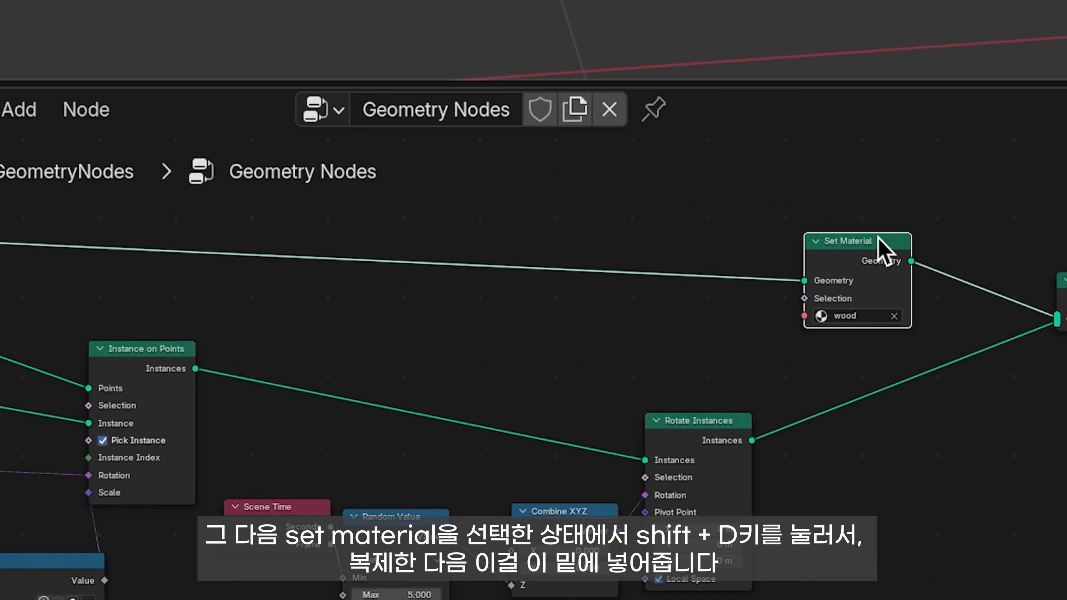
# Step: Duplicate the Set Material node onto the link between Rotate Instances and Join Geometry, and set its material to plant
pyautogui.hotkey('shift', 'd')
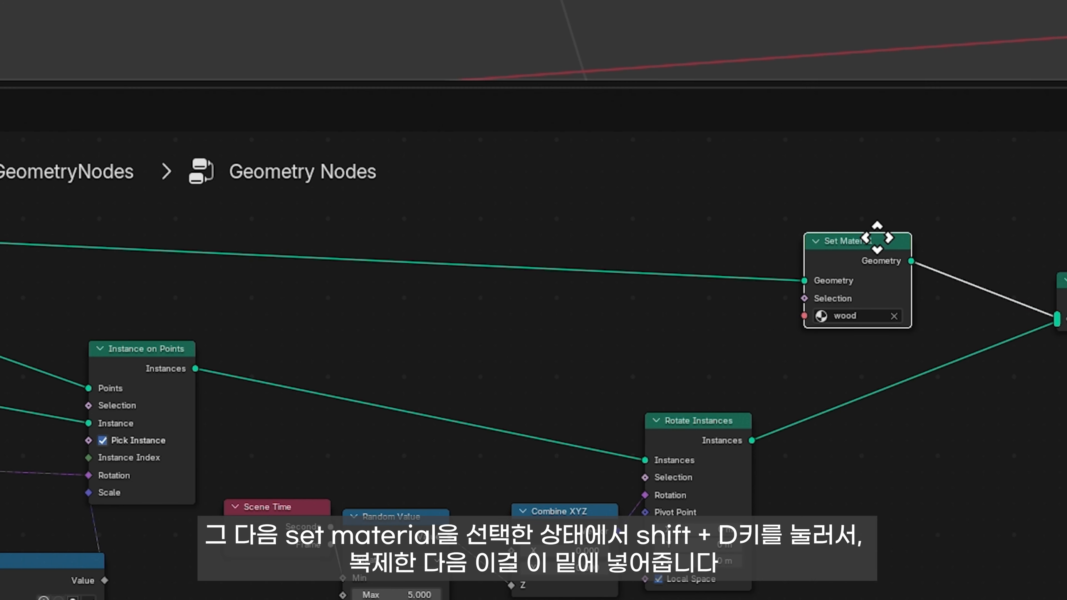
pyautogui.click(929, 382)
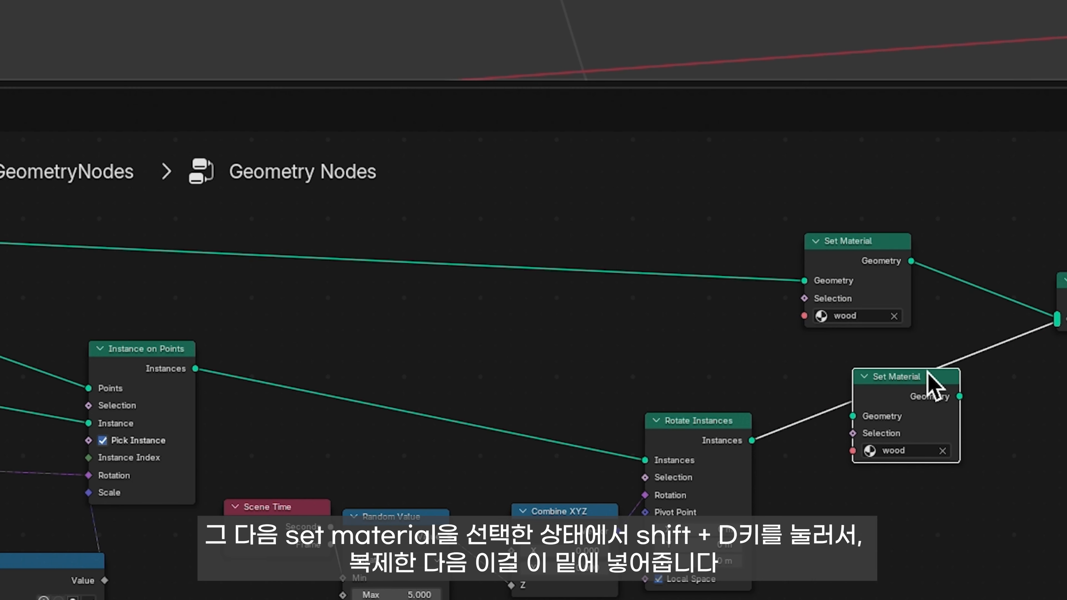
pyautogui.moveTo(928, 370); pyautogui.dragTo(930, 372)
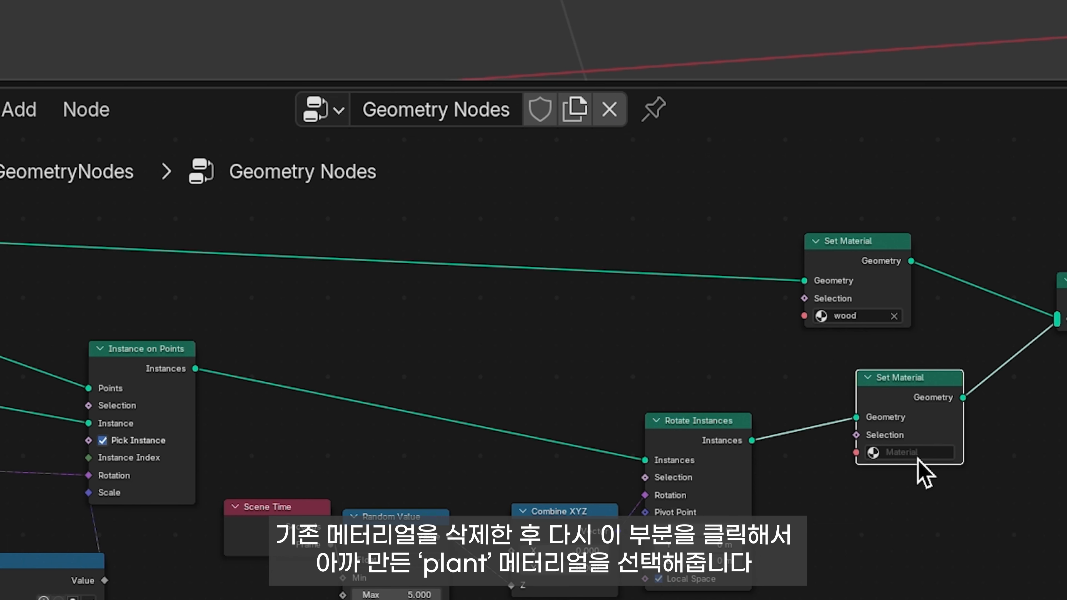
pyautogui.click(886, 454)
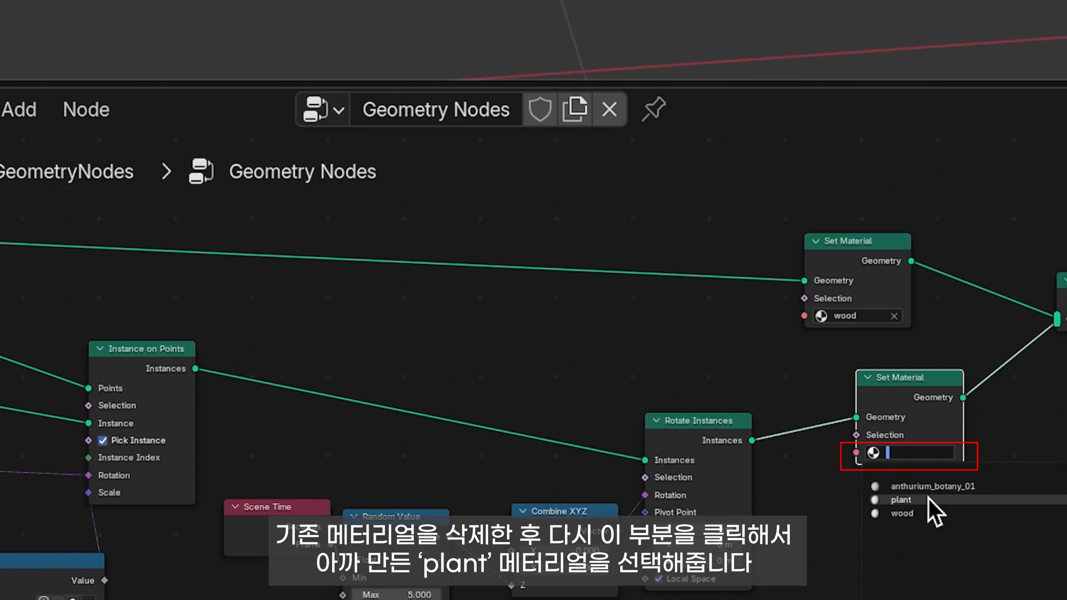
pyautogui.click(1018, 501)
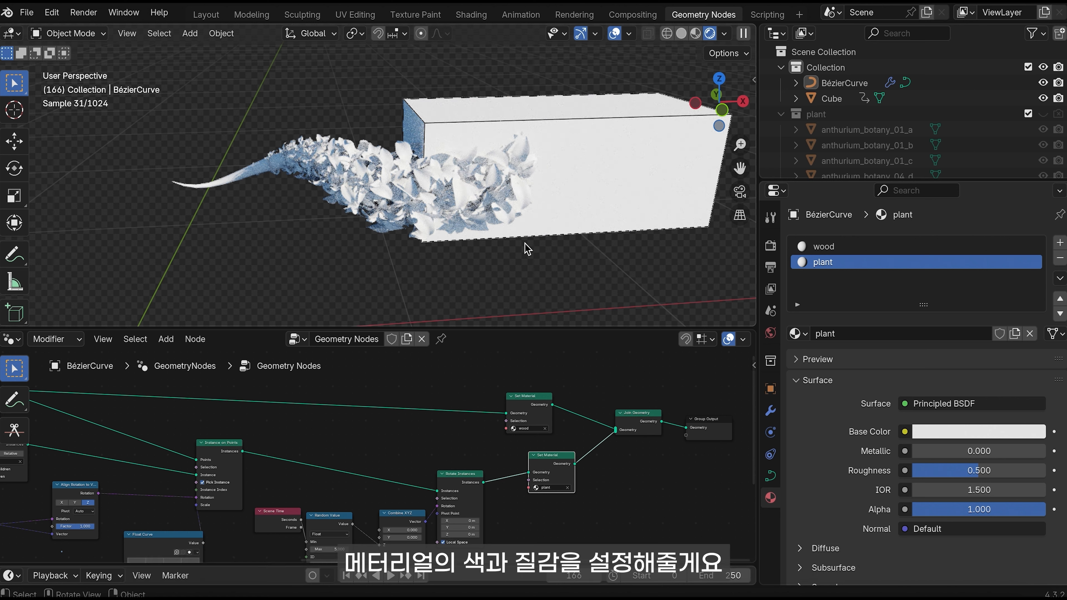
# Step: Switch the node area to the Shader Editor and open the wood material's shader nodes
pyautogui.click(12, 338)
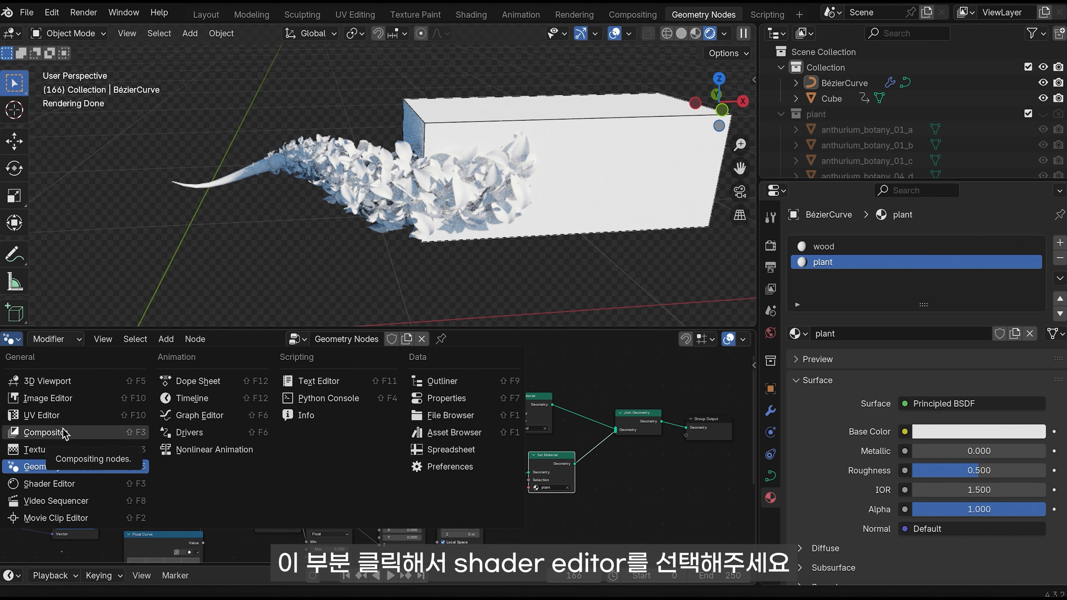
pyautogui.click(67, 483)
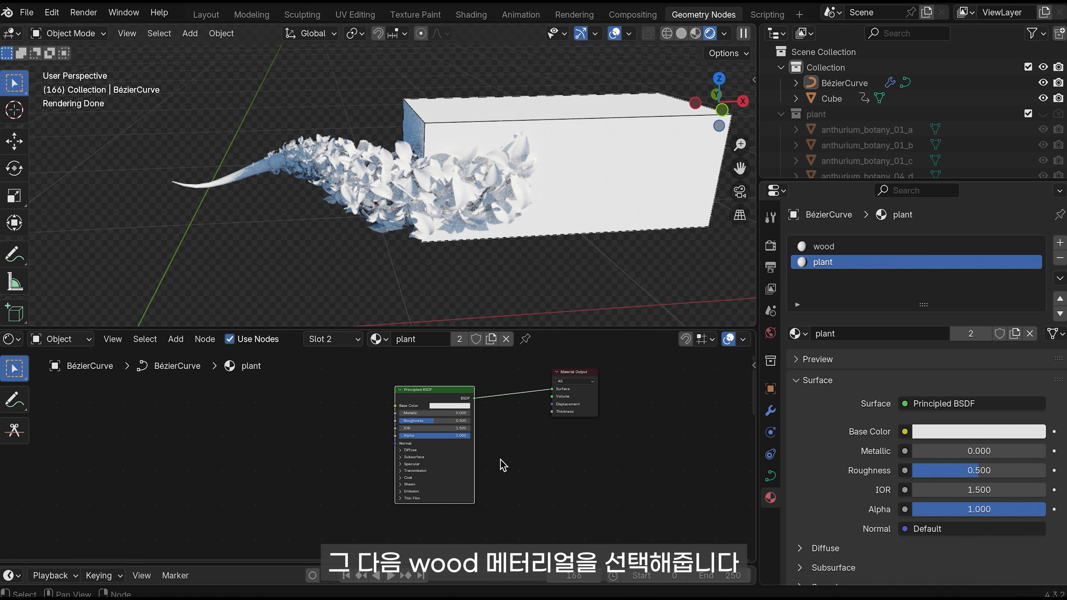
pyautogui.click(833, 248)
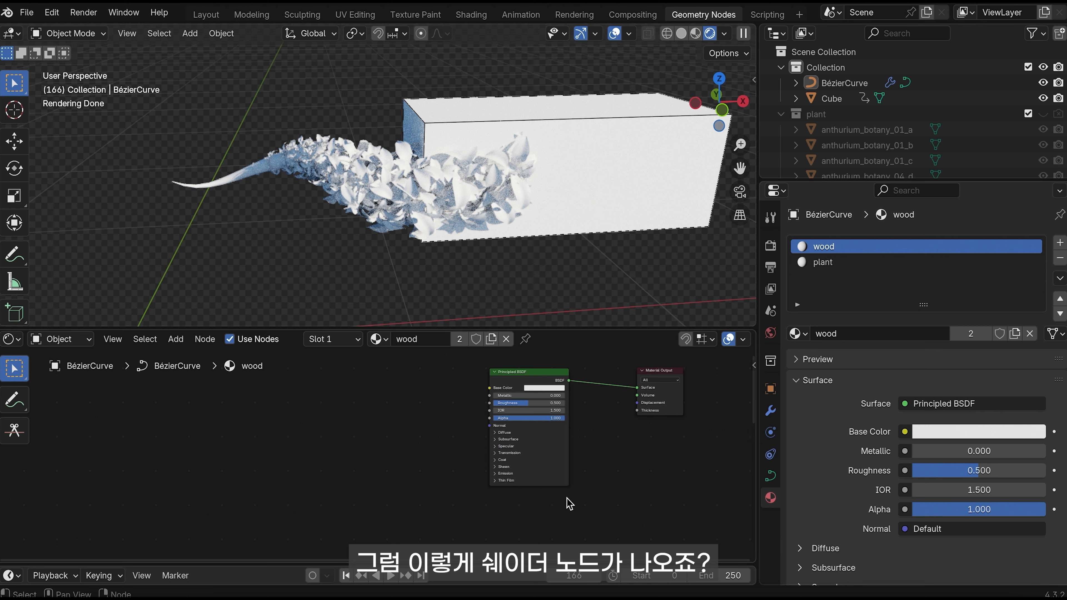
# Step: Build the wood shader with Noise and Wave textures feeding two Color Ramps and two Bump nodes, linking the base-color ramp into the last Bump
pyautogui.moveTo(450, 469); pyautogui.dragTo(346, 495, button='middle')
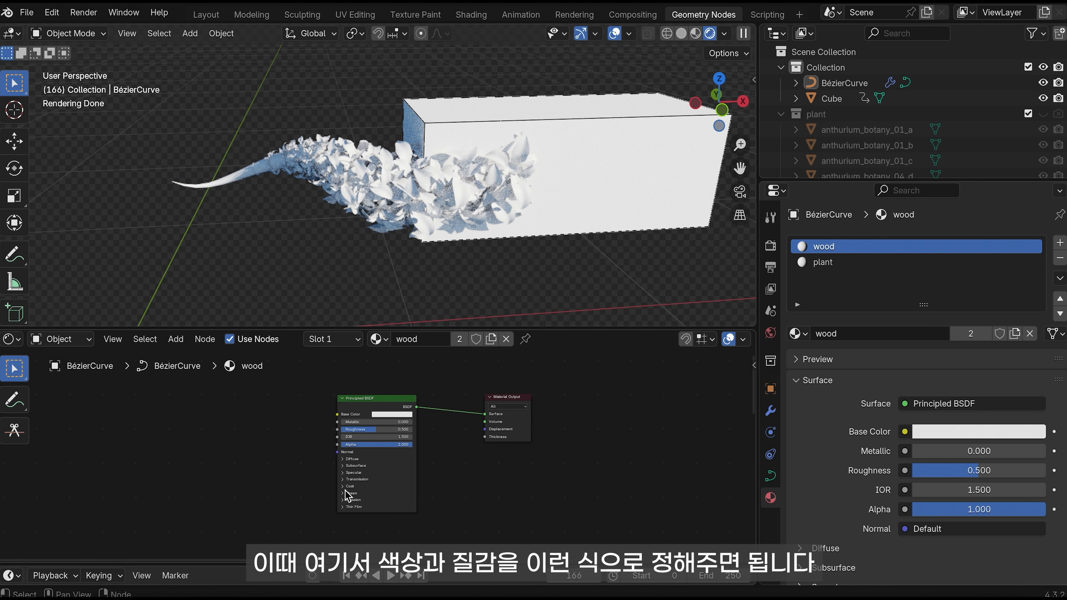
pyautogui.click(393, 414)
pyautogui.click(412, 335)
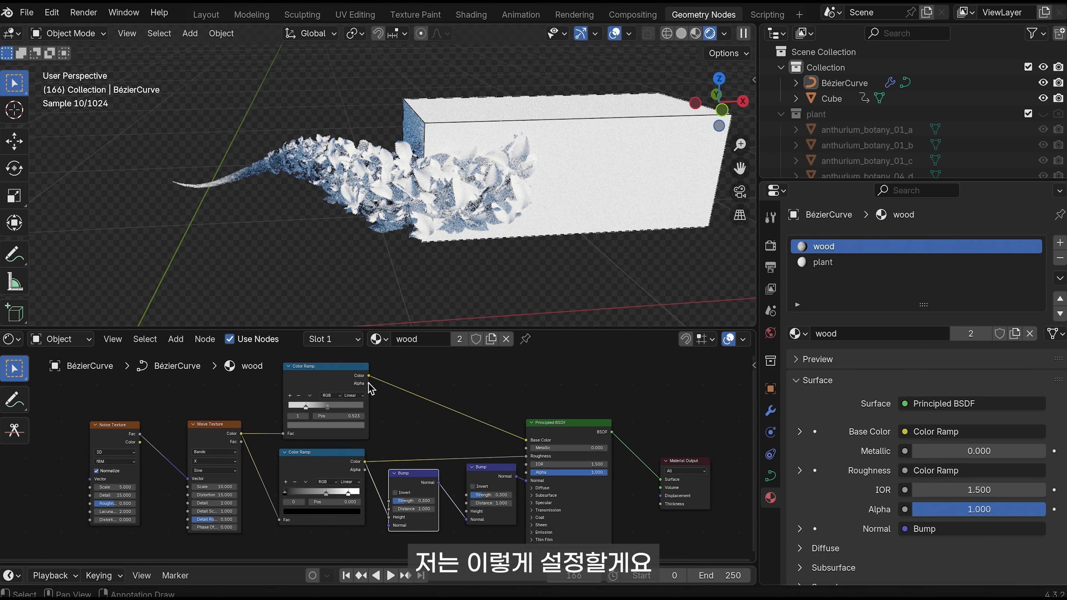
pyautogui.moveTo(369, 376); pyautogui.dragTo(469, 511)
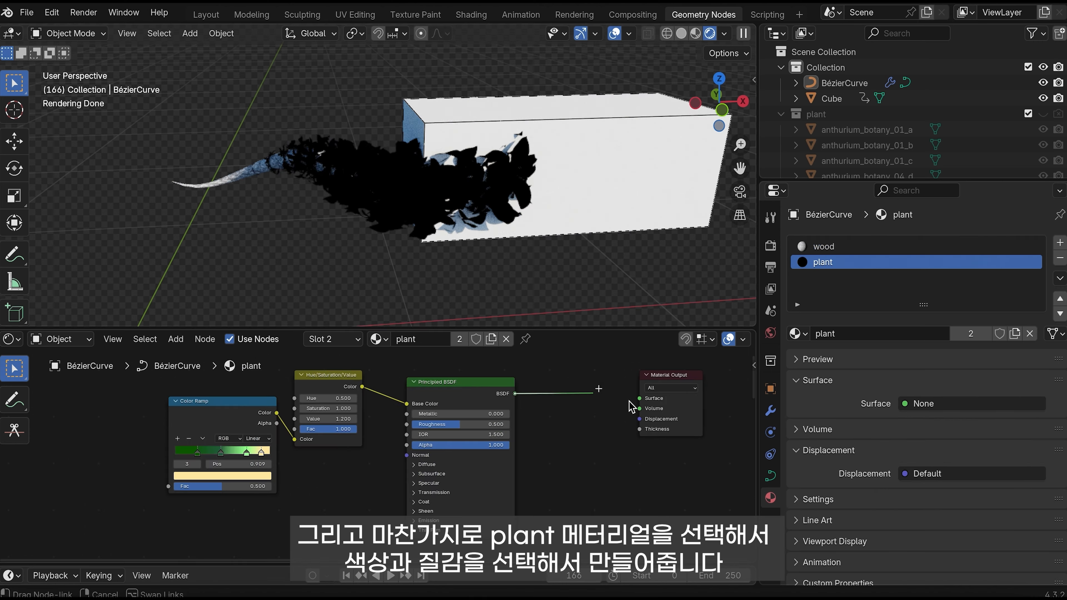
# Step: Color the plant material with a green Color Ramp through Hue/Saturation/Value, and connect the Principled BSDF to the Material Output's Surface
pyautogui.moveTo(639, 398); pyautogui.dragTo(639, 399)
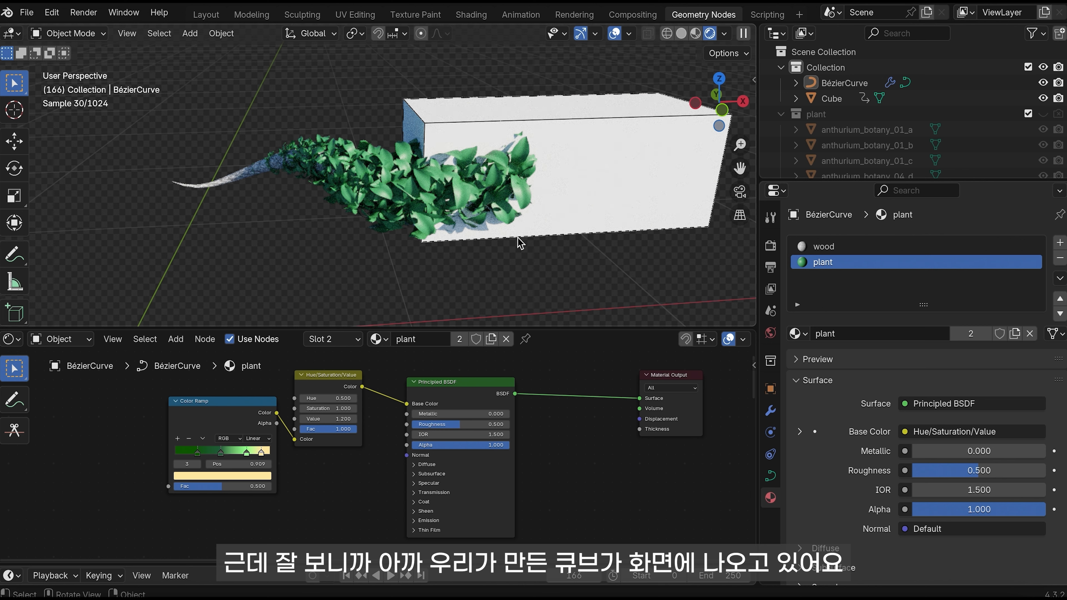
# Step: Hide the Cube in the viewport and disable it in renders
pyautogui.click(1043, 99)
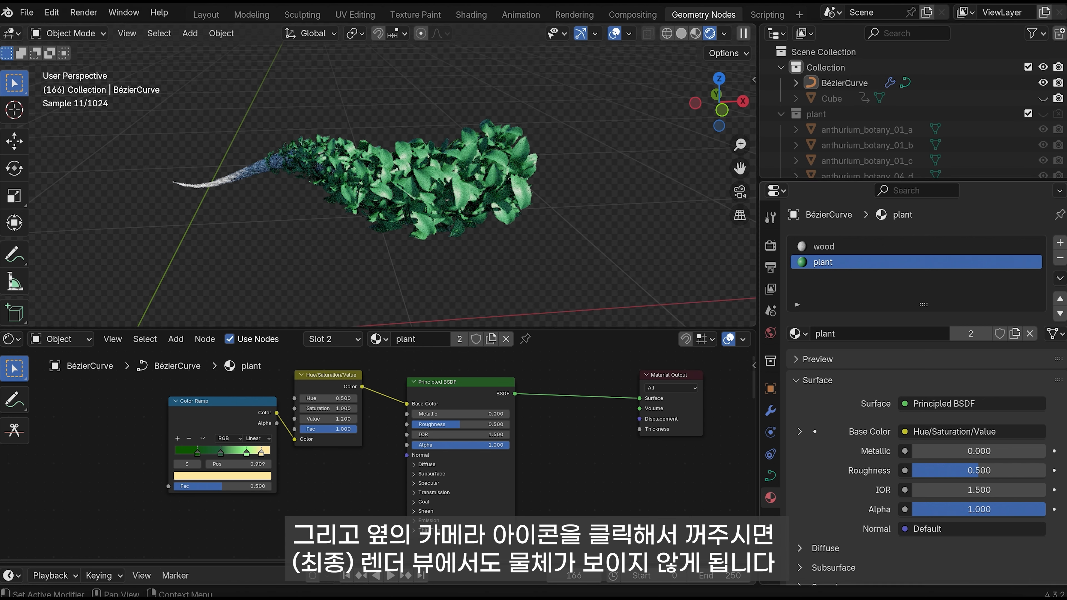
pyautogui.click(1058, 100)
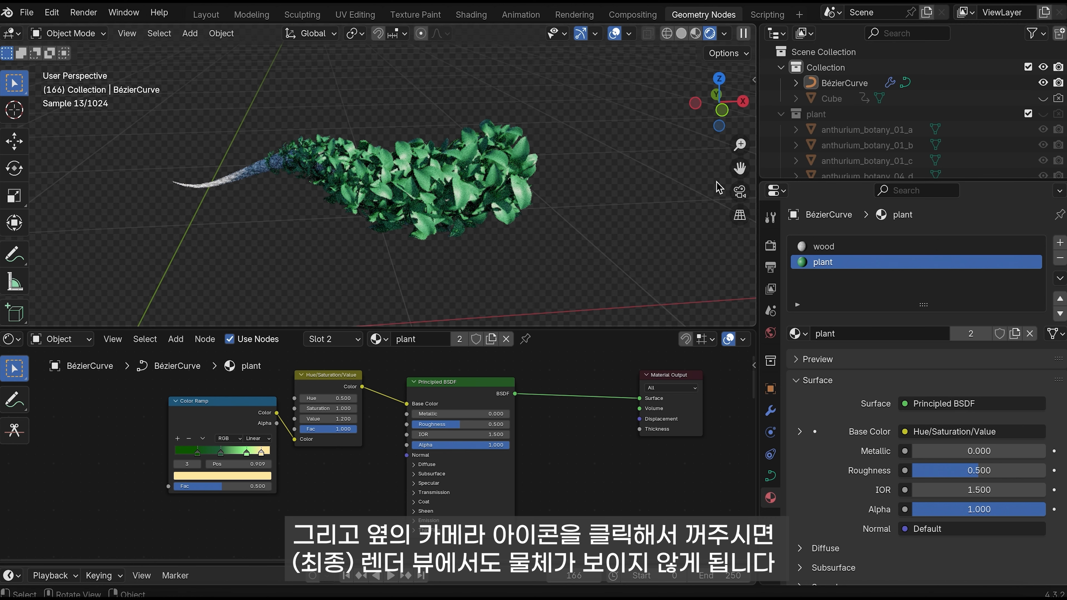
# Step: Play the growth animation and circle the Geometry Proximity node with an annotation
pyautogui.press('space')
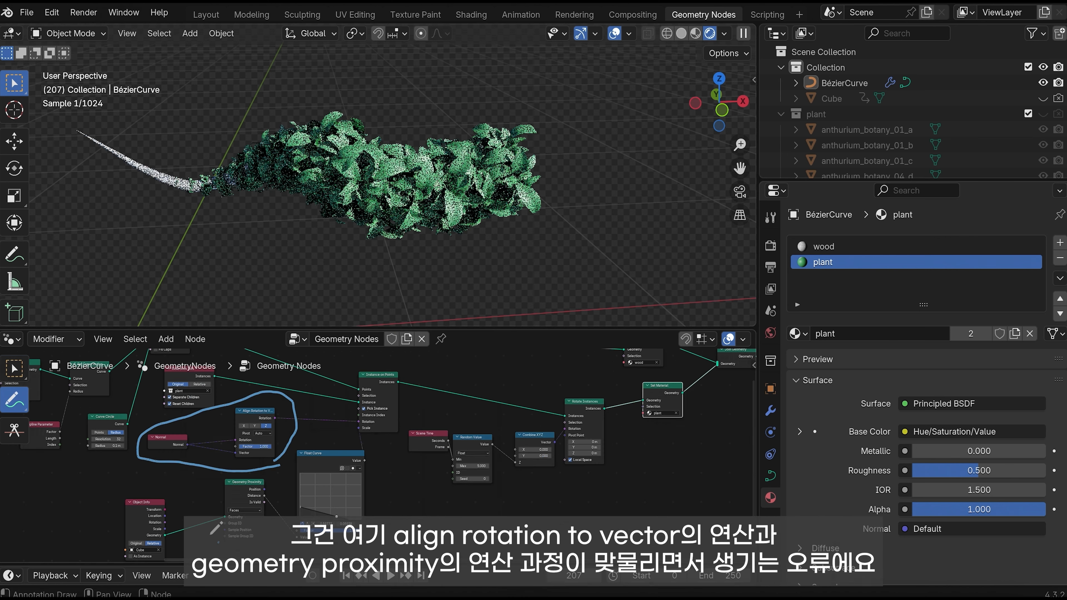
pyautogui.moveTo(212, 532)
pyautogui.mouseDown()
pyautogui.moveTo(221, 473)
pyautogui.moveTo(286, 490)
pyautogui.moveTo(273, 530)
pyautogui.moveTo(221, 537)
pyautogui.mouseUp()
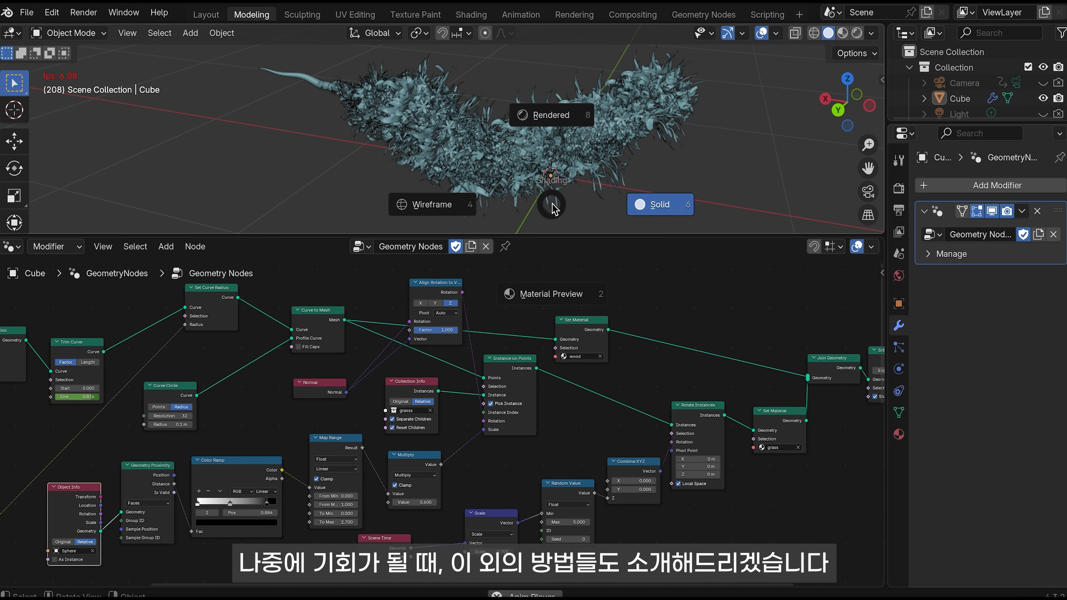
# Step: Preview the example plant in rendered shading and play its growth animation
pyautogui.click(553, 116)
pyautogui.click(591, 161)
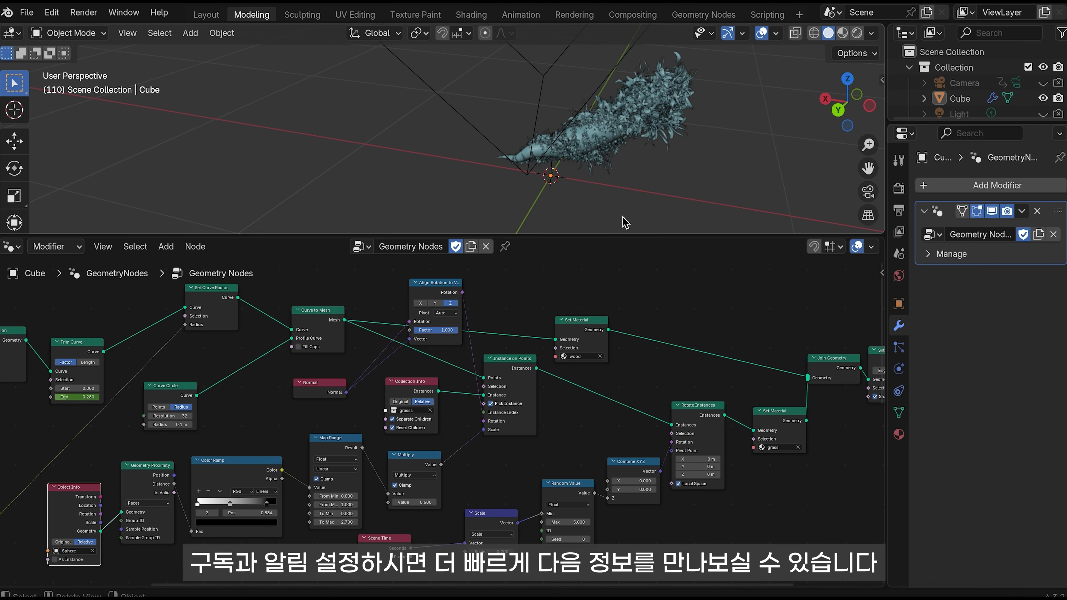
pyautogui.press('space')
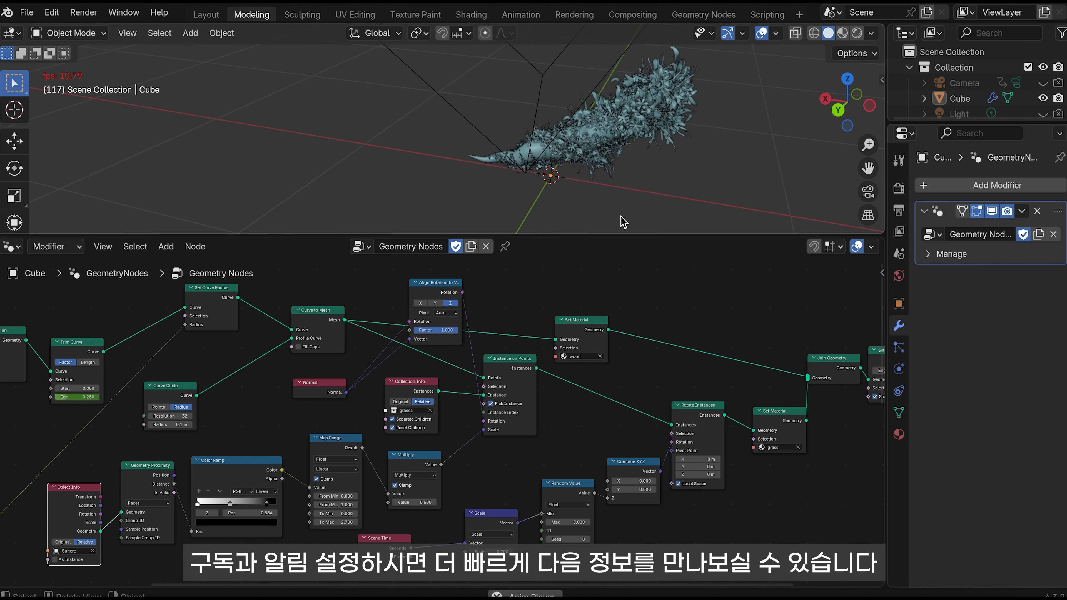